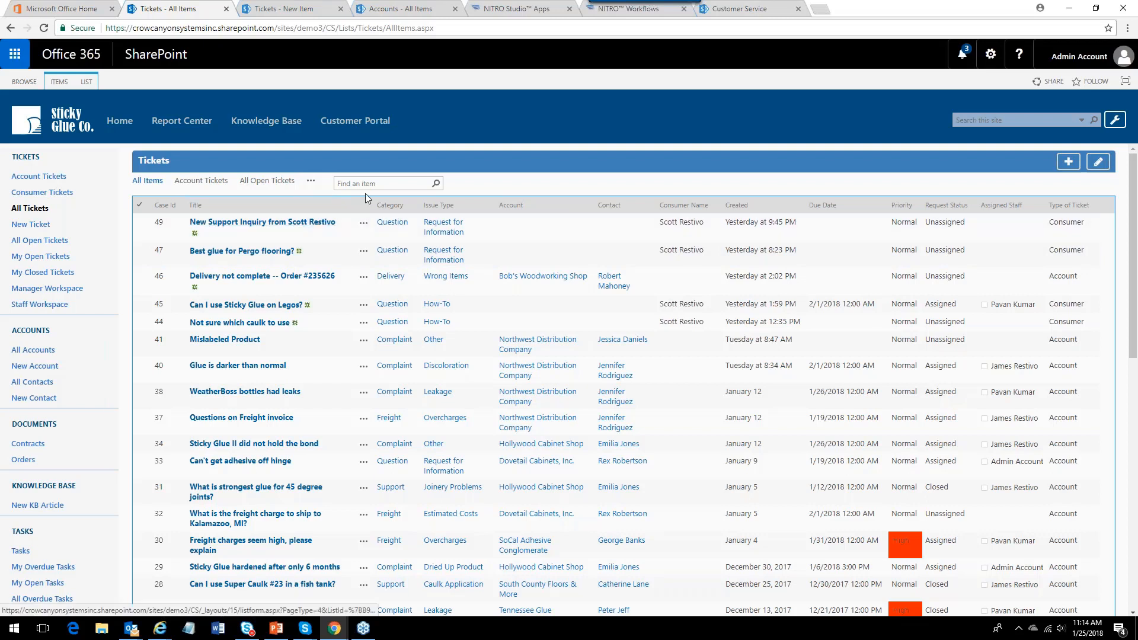
Switch the tickets list to the By Account view and then to the By Brand view.
left_click(313, 186)
left_click(332, 194)
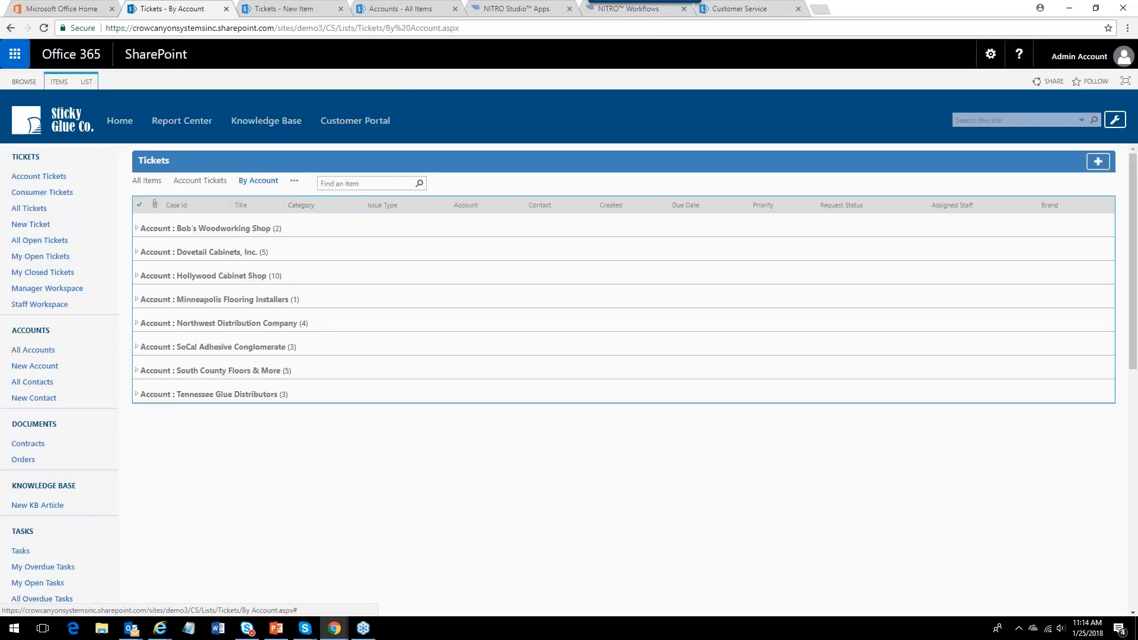
left_click(294, 181)
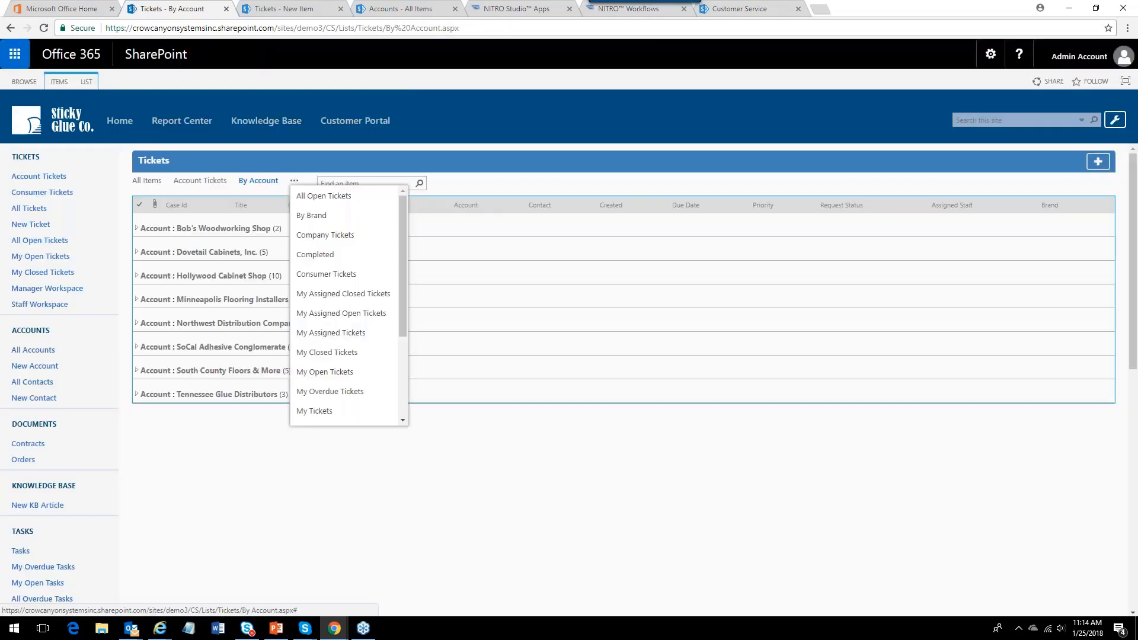
left_click(318, 217)
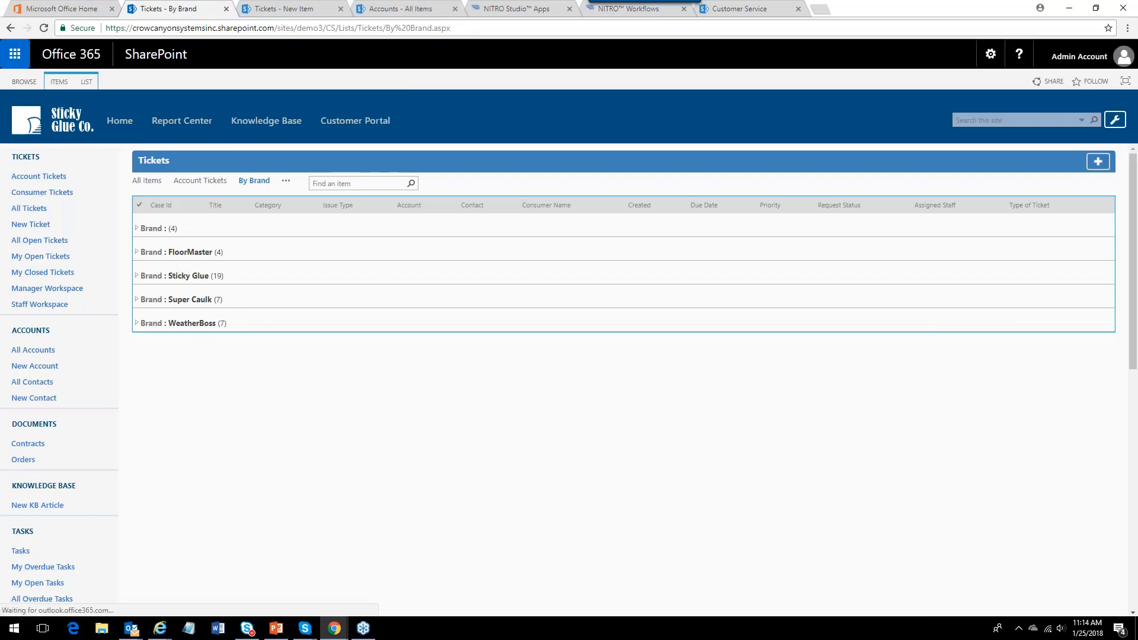
Open the Consumer Tickets view of the list, then the Account Tickets view.
left_click(286, 181)
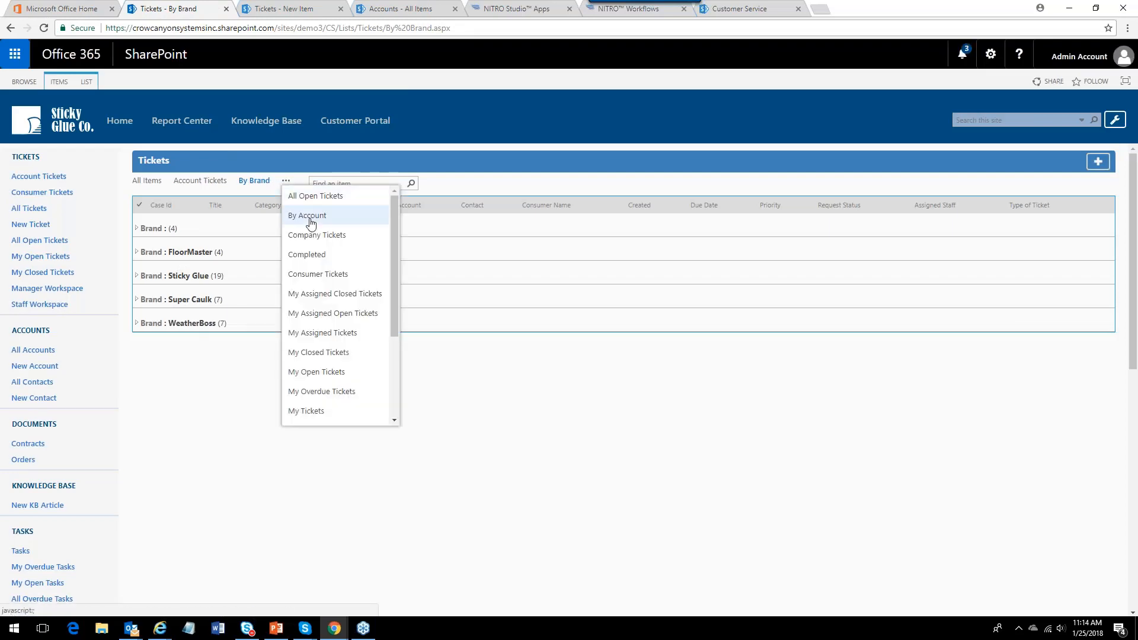
left_click(324, 275)
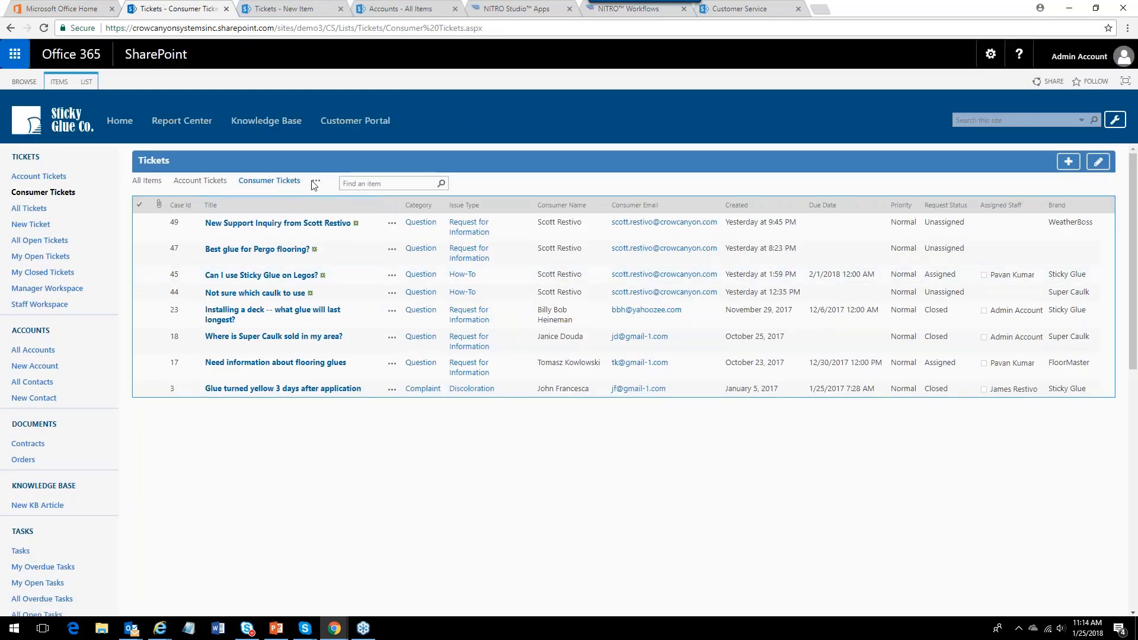
left_click(200, 181)
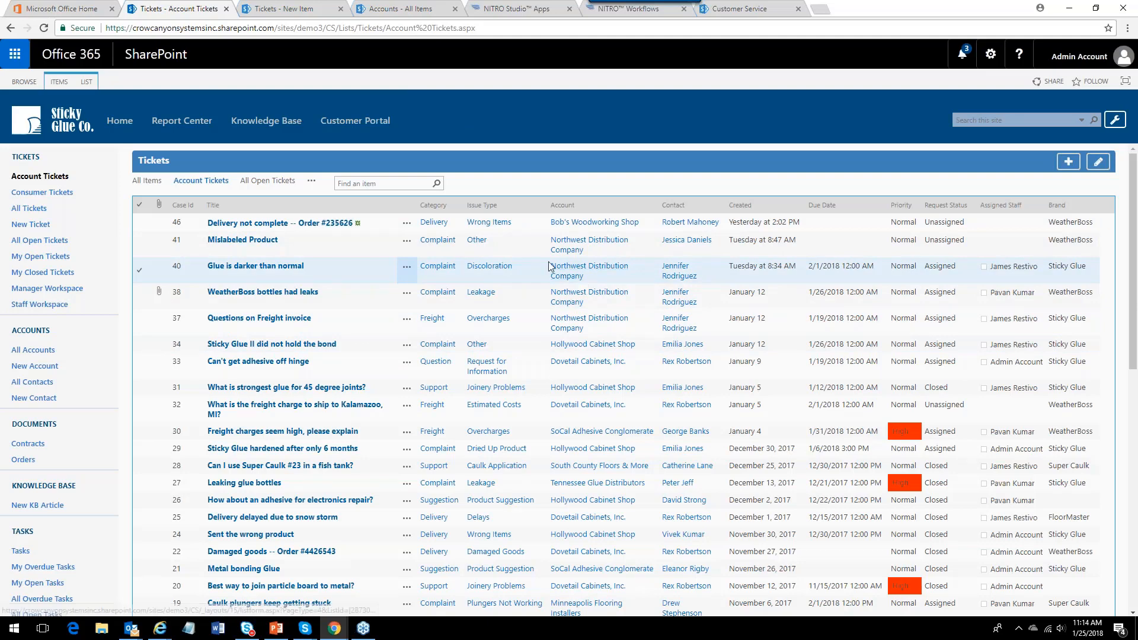
Filter the Account Tickets view to the Complaint category, then clear the Category filter.
left_click(458, 205)
left_click(388, 289)
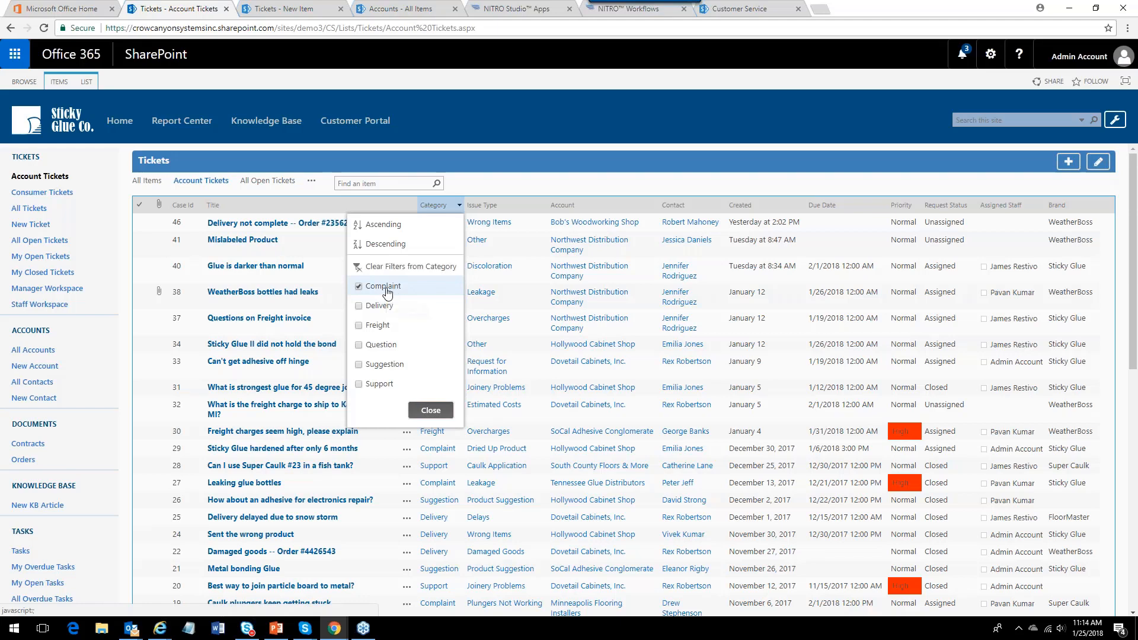
left_click(431, 410)
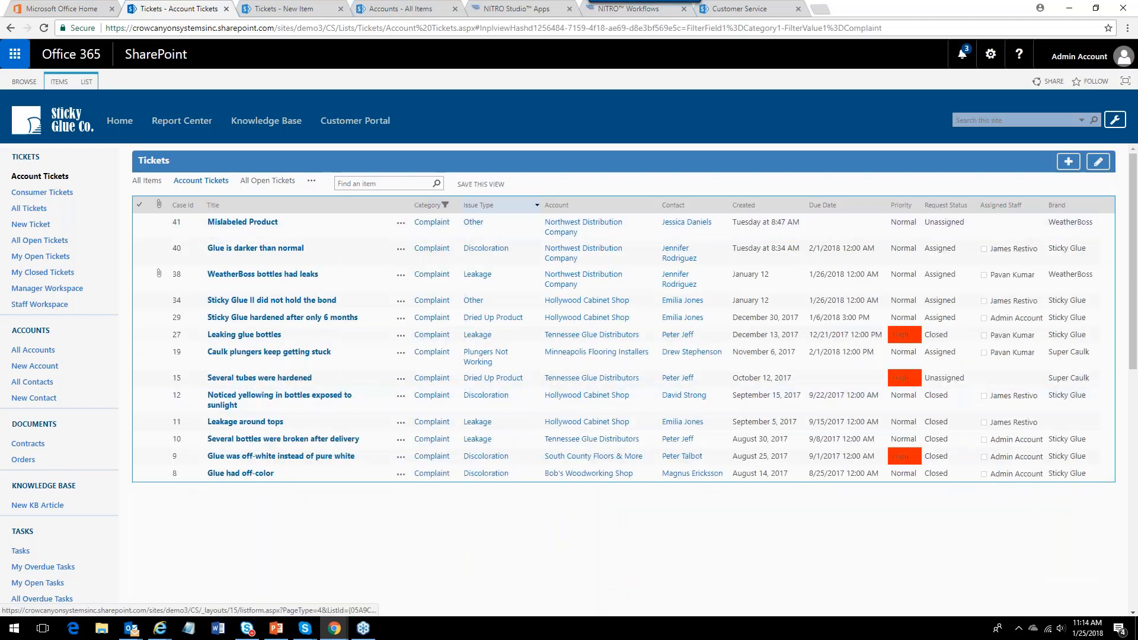
left_click(454, 205)
left_click(407, 267)
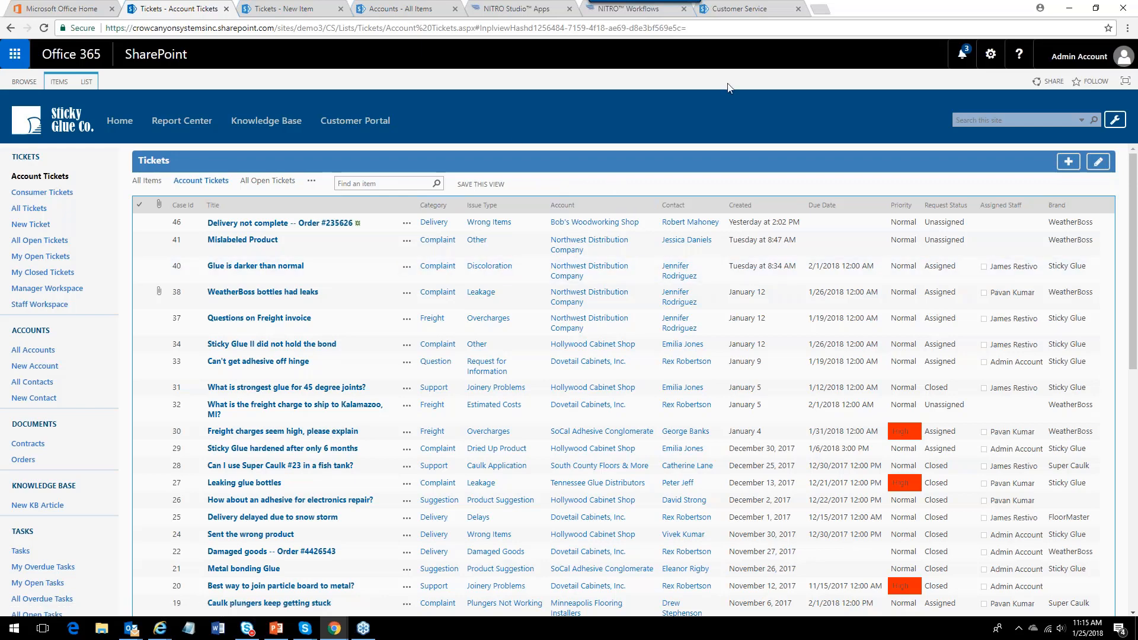
Switch to Outlook and send the 'Problems with caulk plunger - csdemo' e-mail to the support mailbox.
key("alt+Tab")
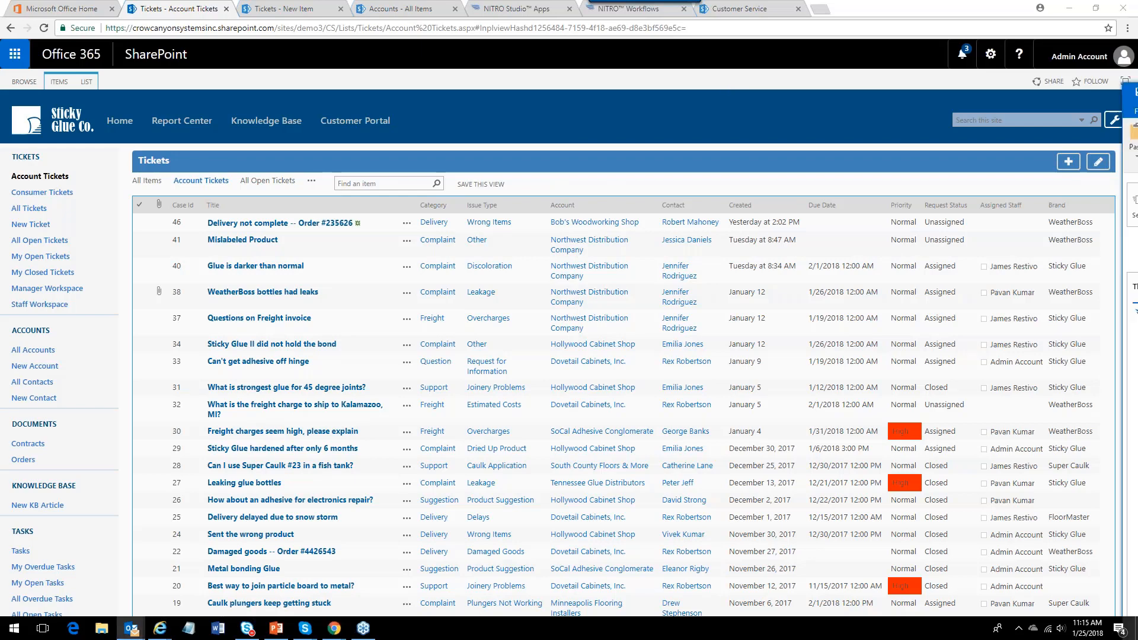
left_click_drag(1137, 73, 360, 62)
left_click(297, 193)
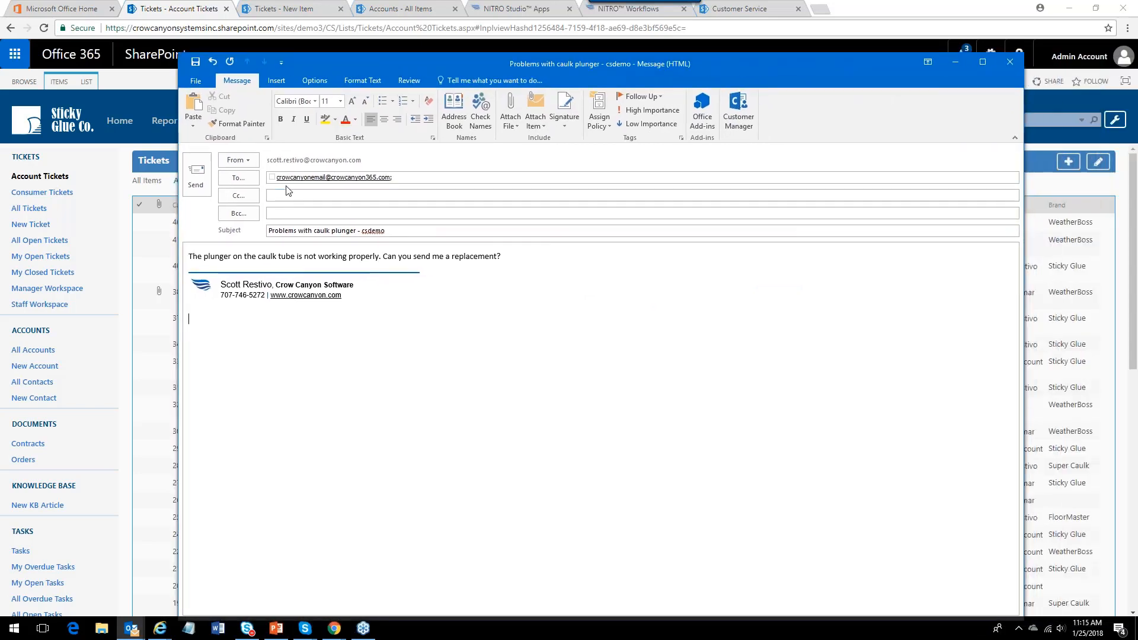
left_click(401, 179)
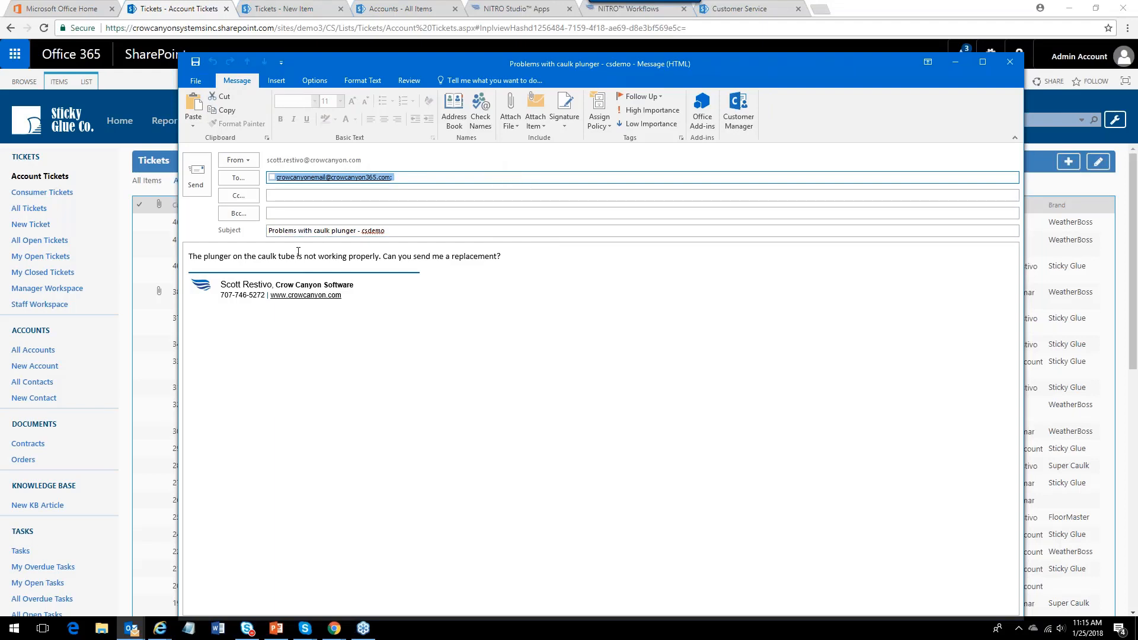
left_click(198, 187)
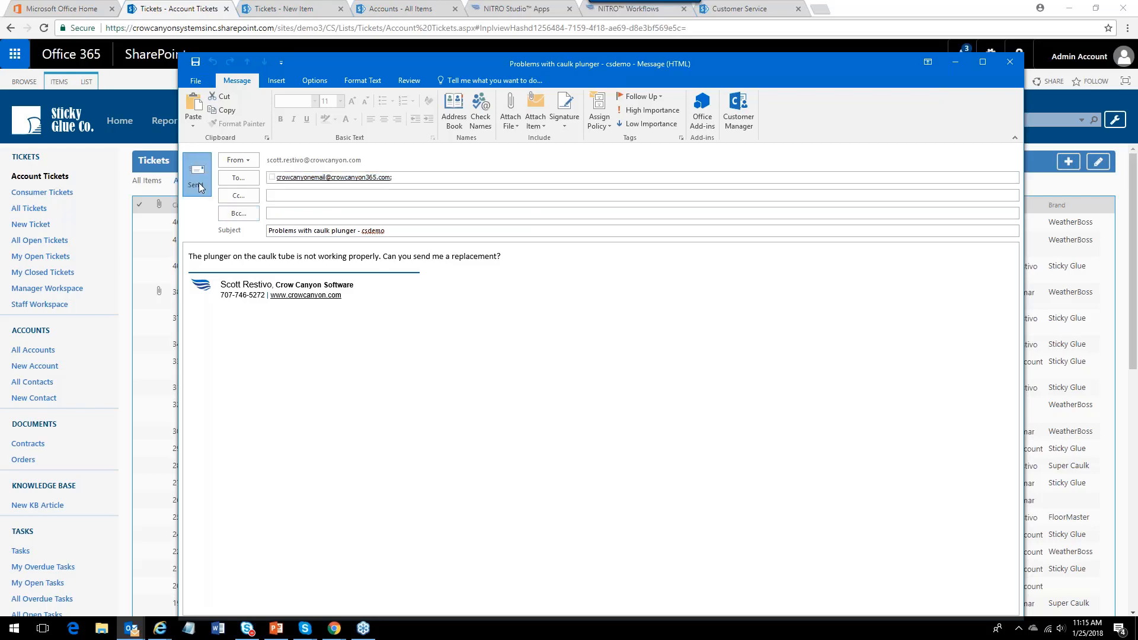
left_click(534, 357)
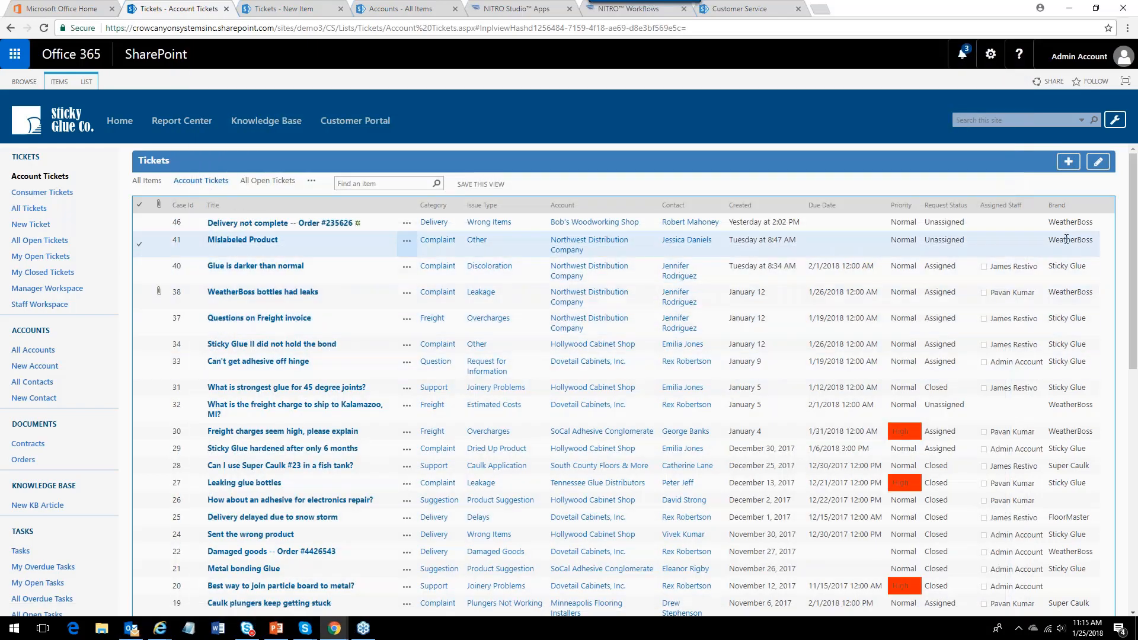
Return to the All Items view, then submit the Sticky Glue contact form in the browser window.
left_click(144, 185)
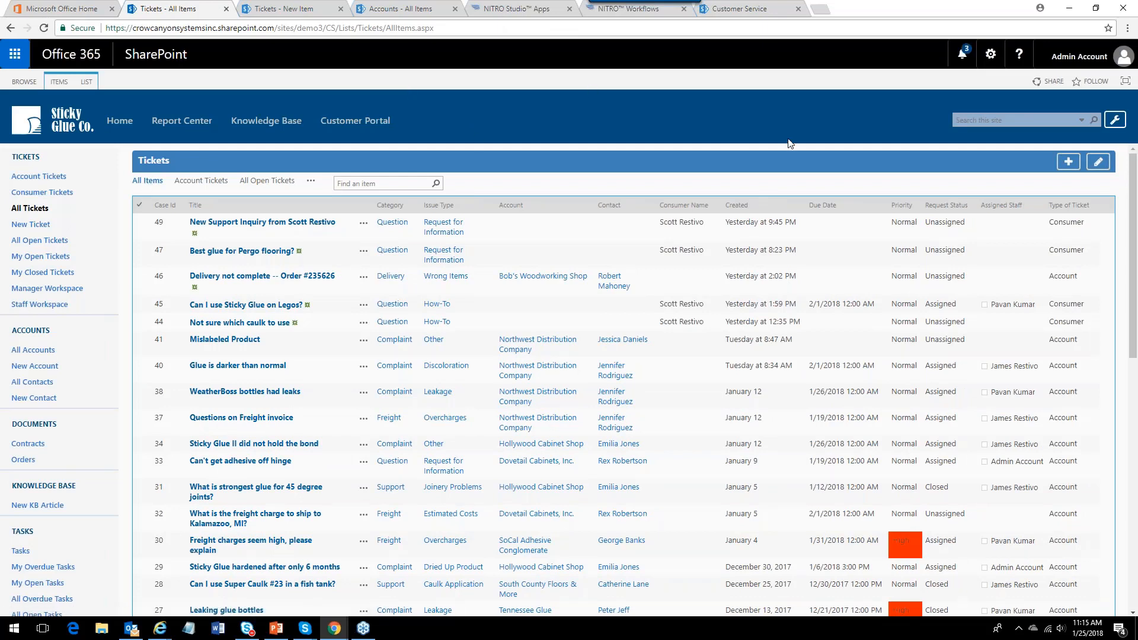
left_click(160, 629)
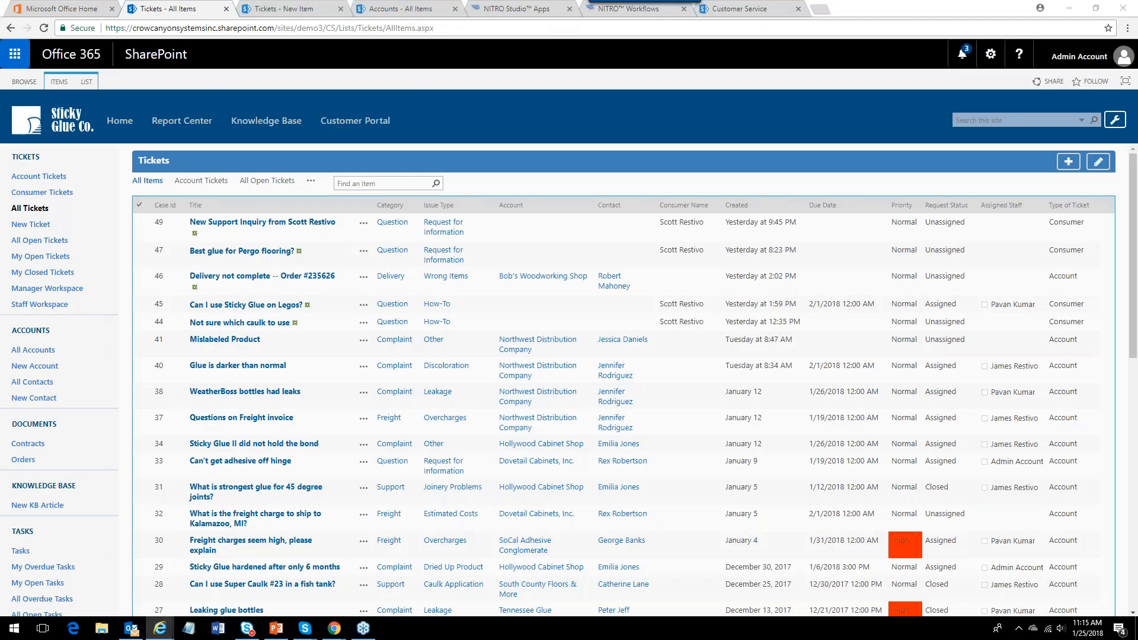
left_click_drag(1126, 101, 247, 58)
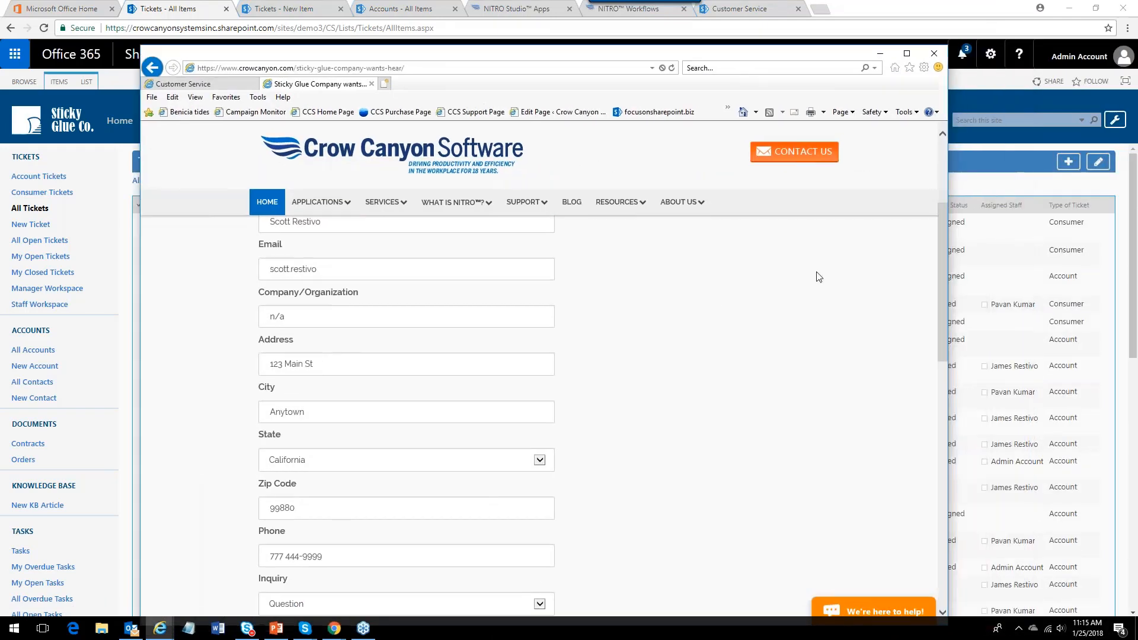
scroll(942, 267, "up", 3)
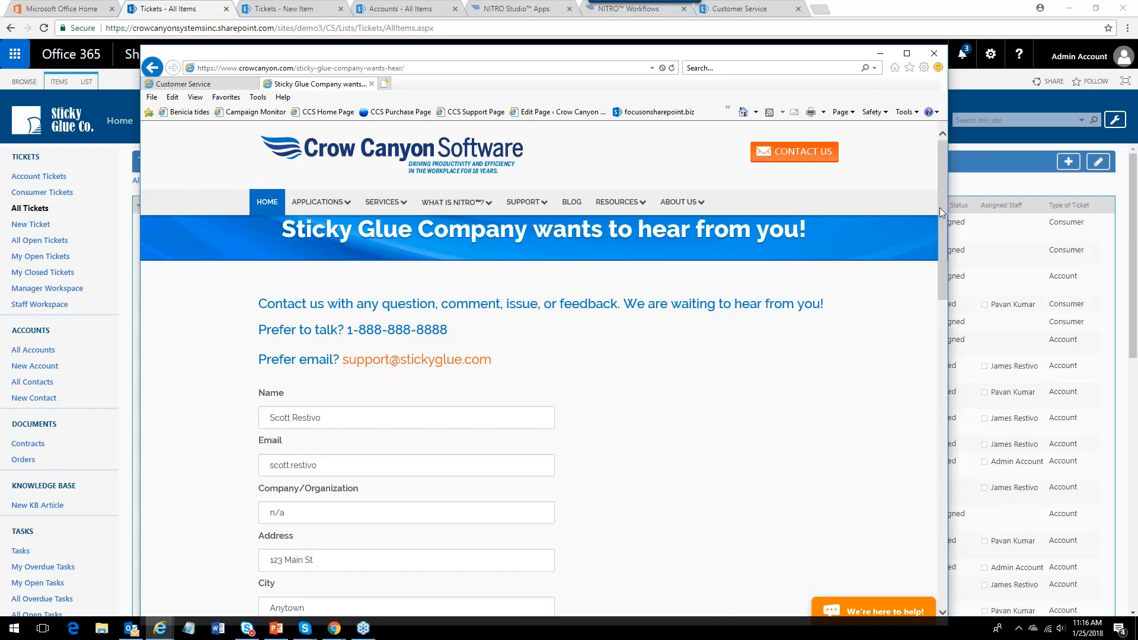
left_click_drag(945, 208, 944, 338)
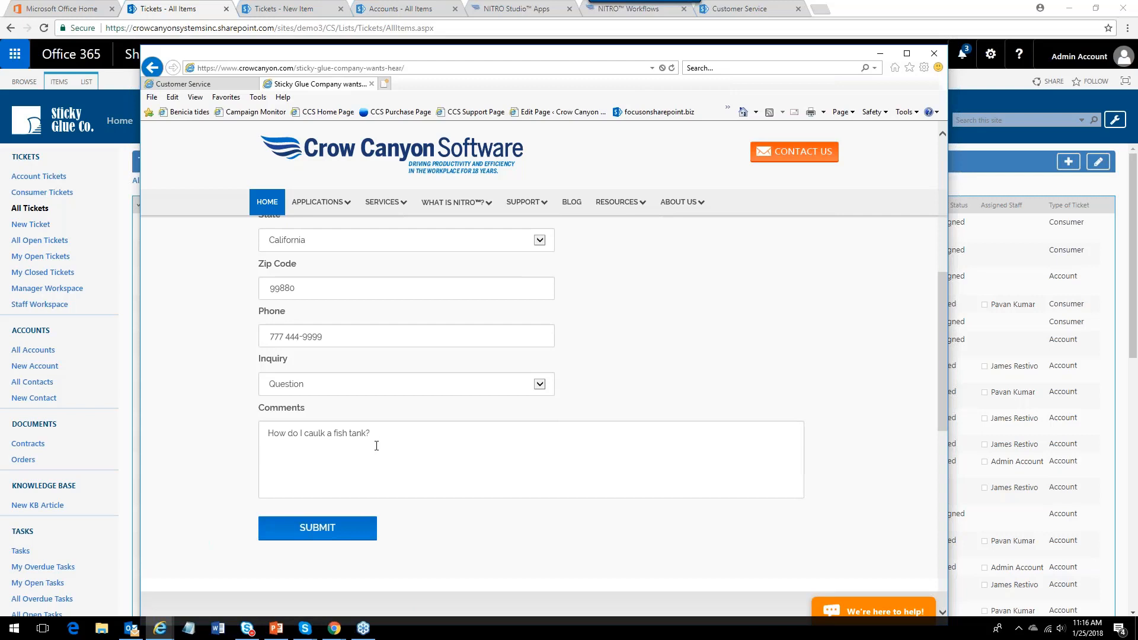
left_click(331, 531)
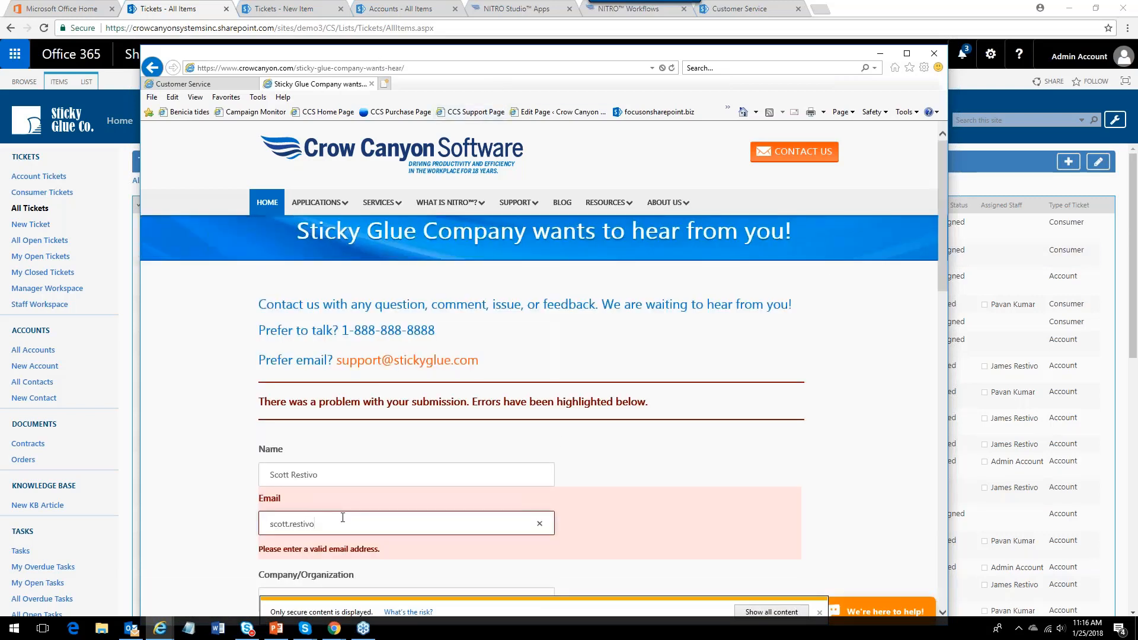
Complete the contact form's Email field with the full e-mail domain and submit the form again.
type("@crowcanyon.com")
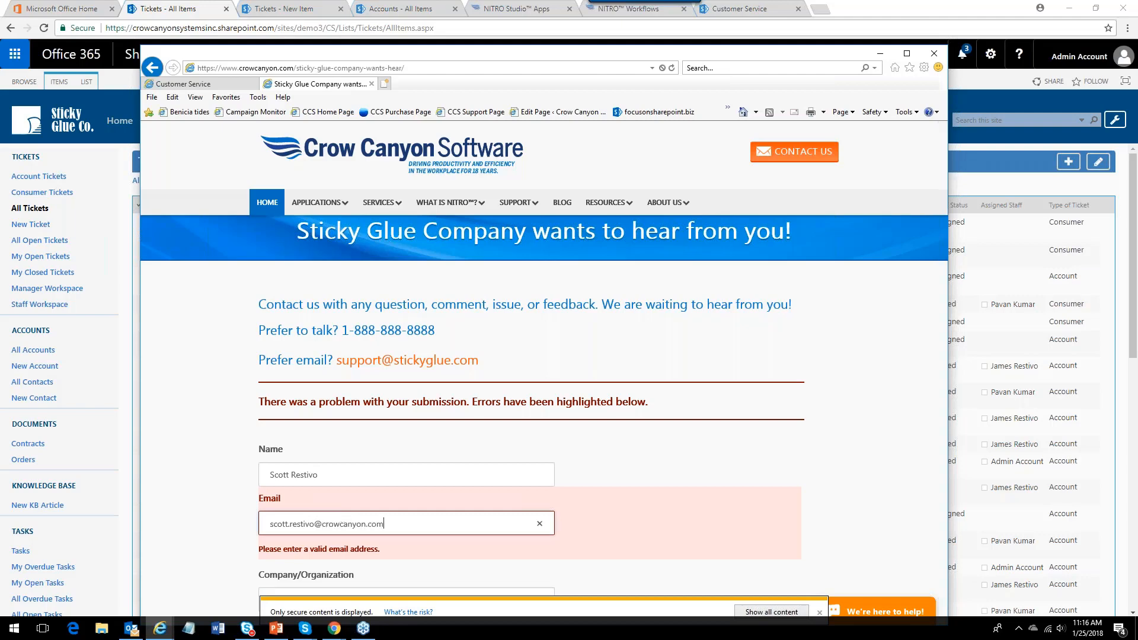
left_click_drag(942, 284, 943, 425)
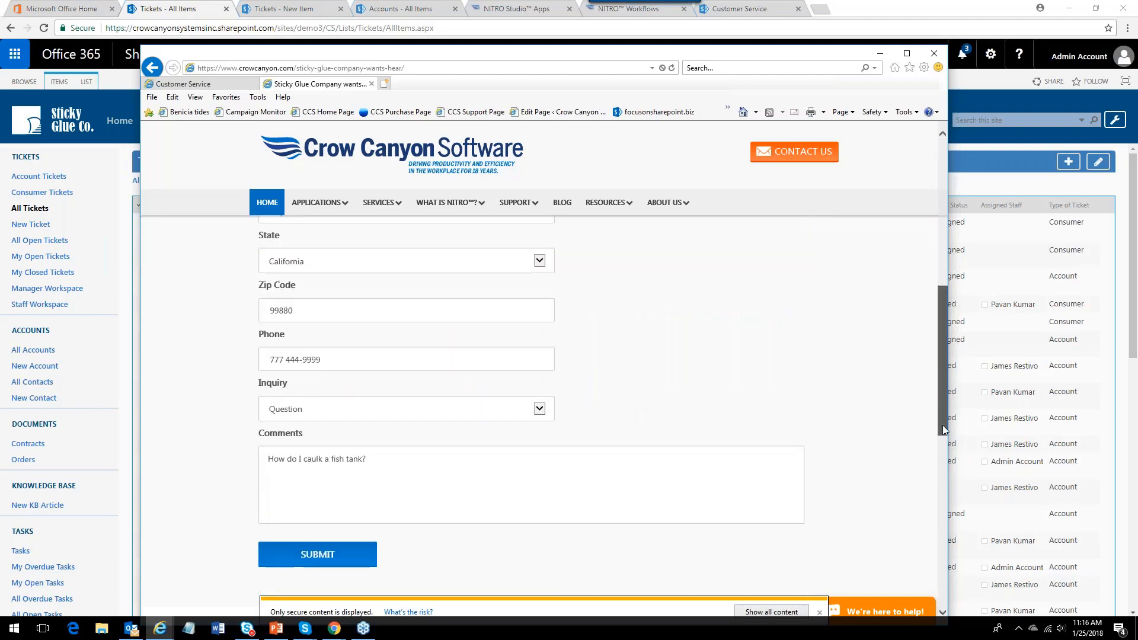
left_click(338, 556)
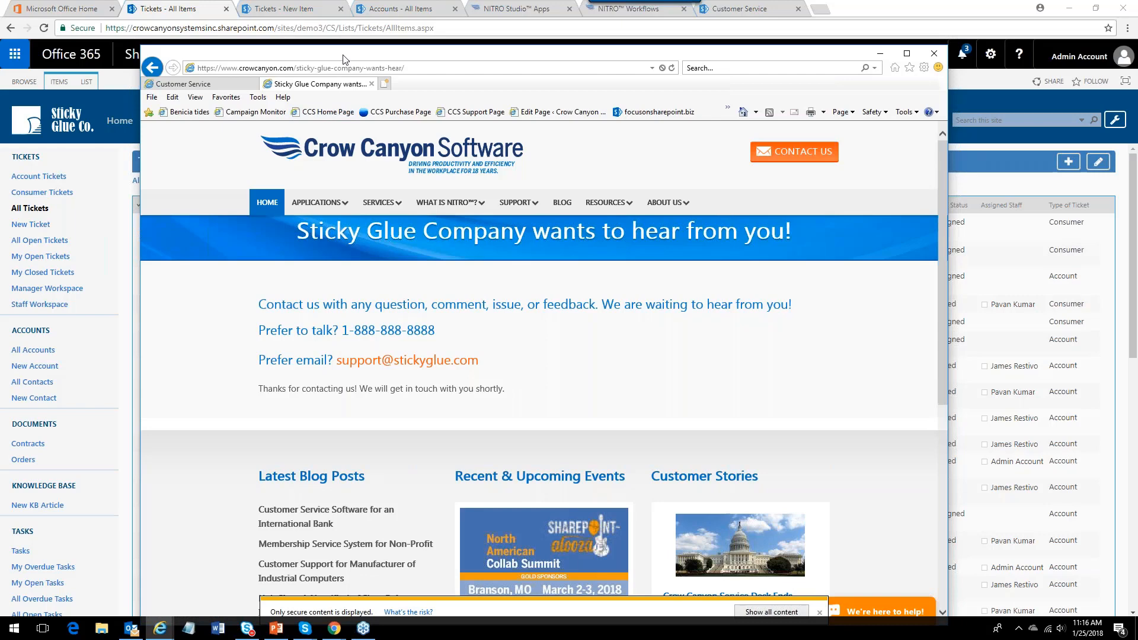
Open the new ticket form and toggle Type of Ticket between Consumer and Account, ending on Account.
left_click_drag(343, 60, 1137, 66)
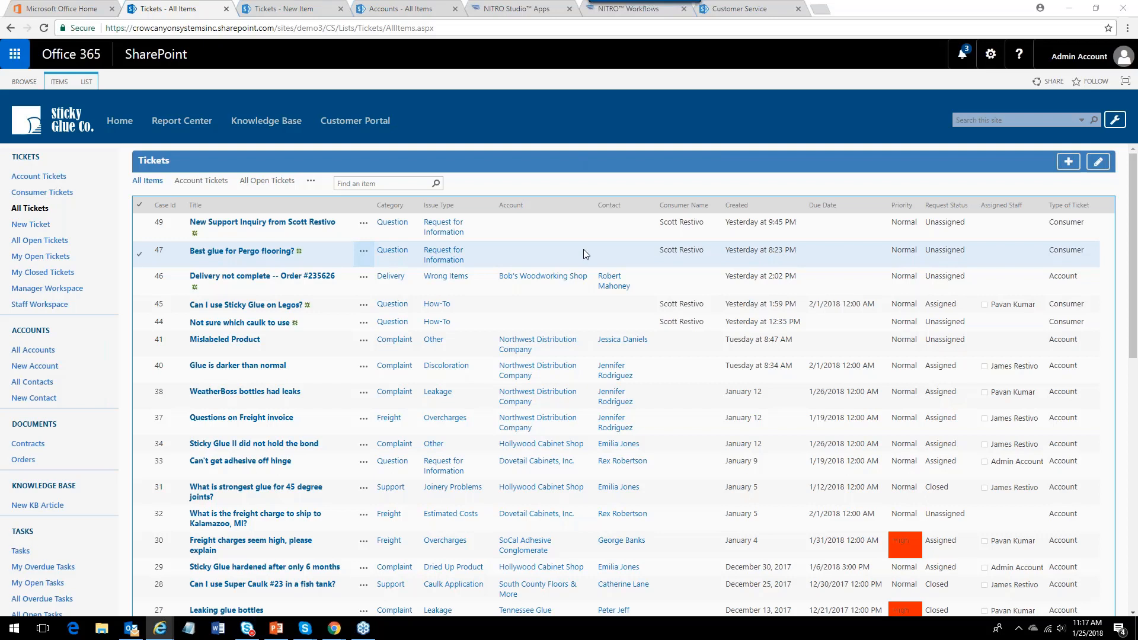
left_click(284, 9)
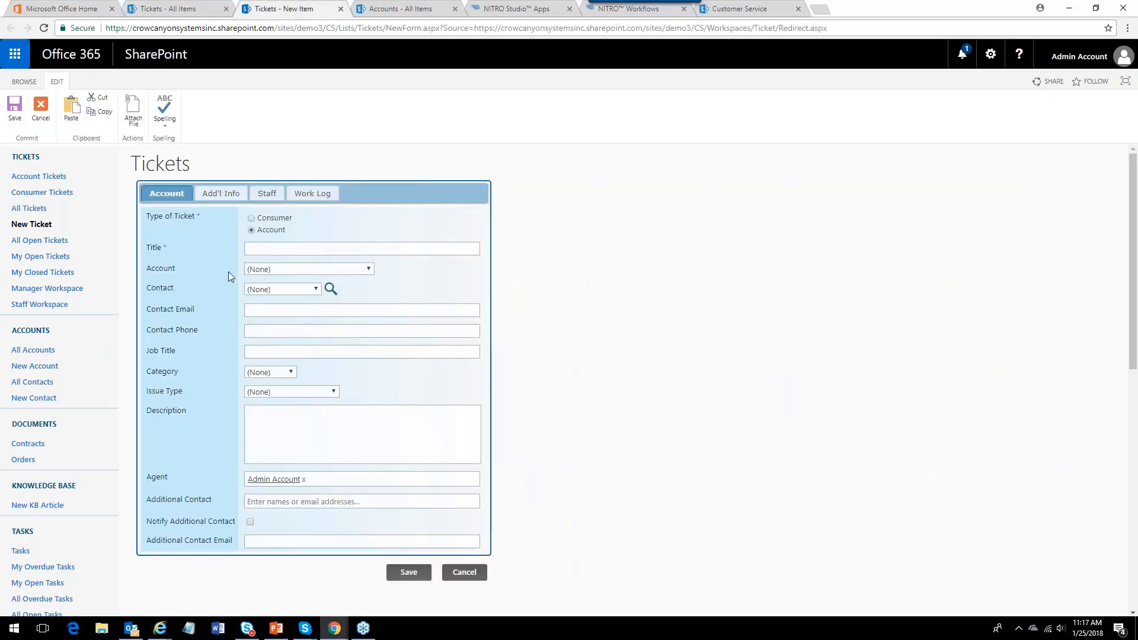
left_click(268, 220)
left_click(270, 229)
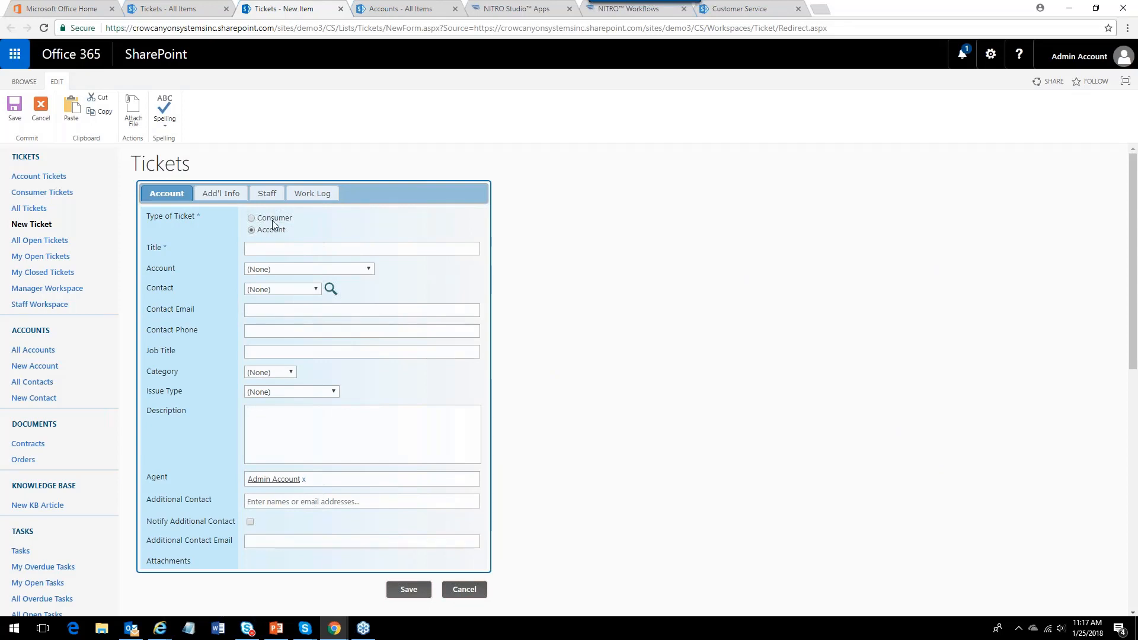
left_click(273, 219)
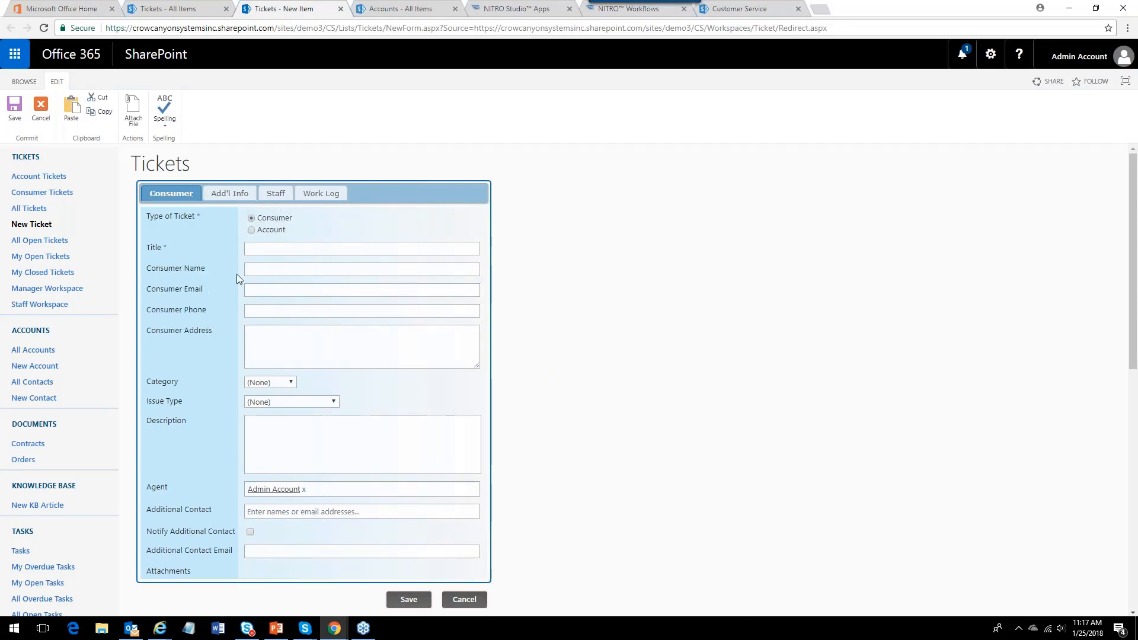
left_click(254, 230)
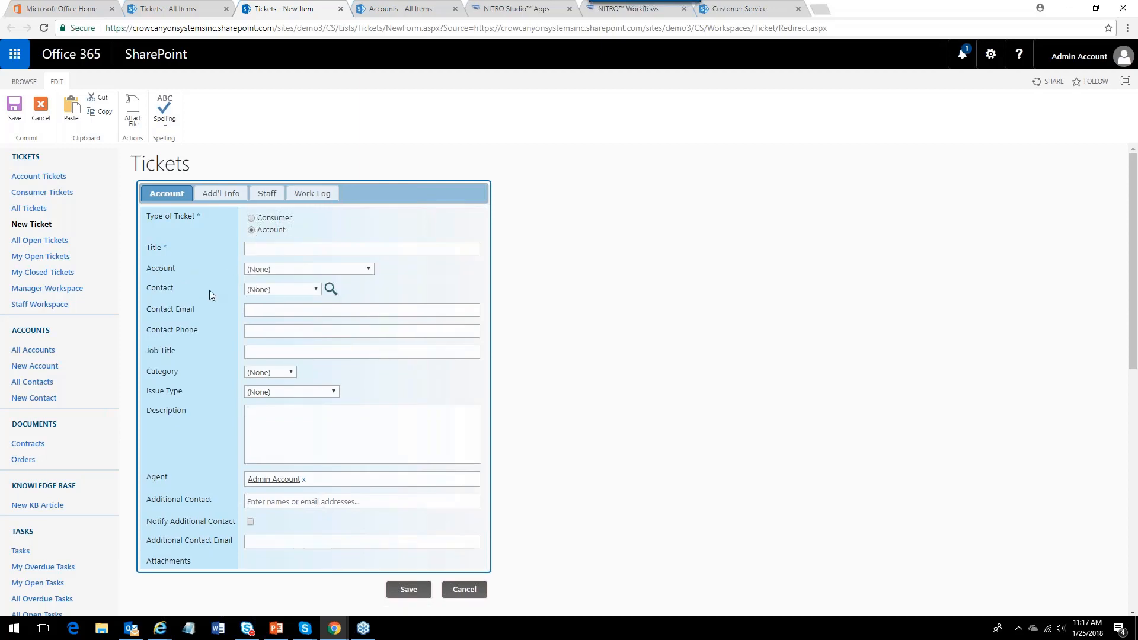
left_click(253, 219)
left_click(256, 270)
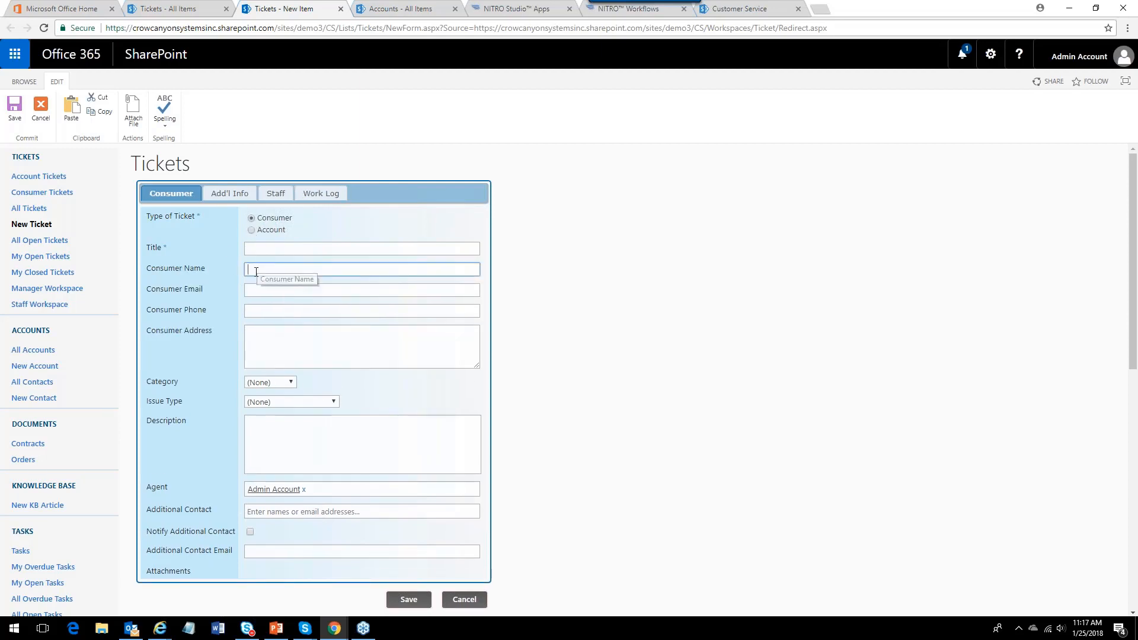
left_click(255, 343)
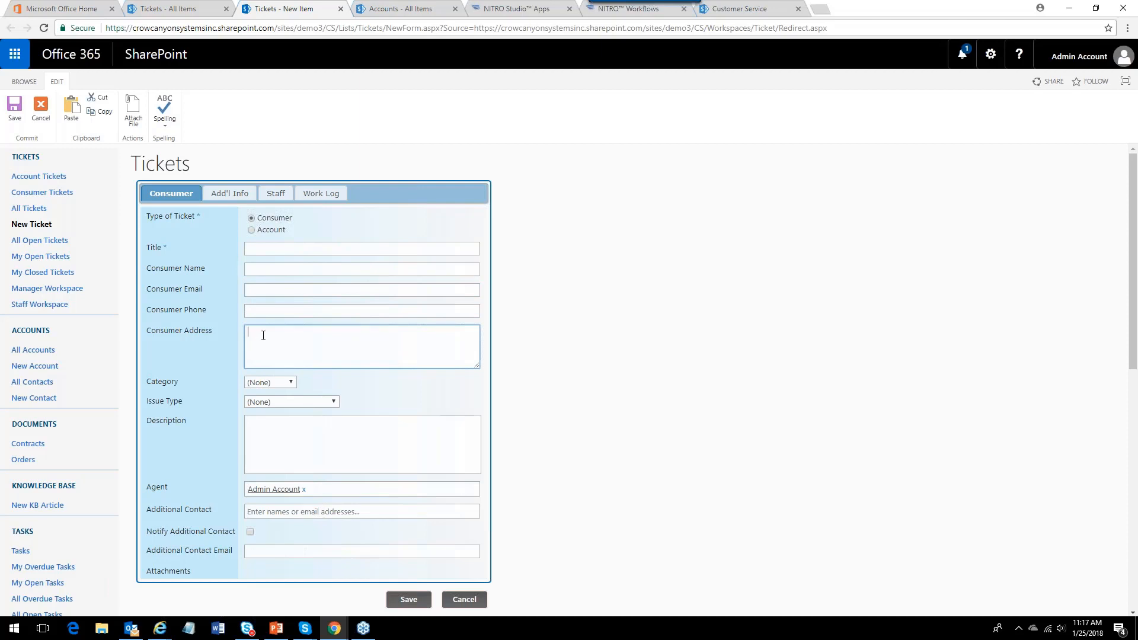
left_click(251, 229)
Set the ticket's Account to Northwest Distribution Company and open its Contact list.
left_click(369, 270)
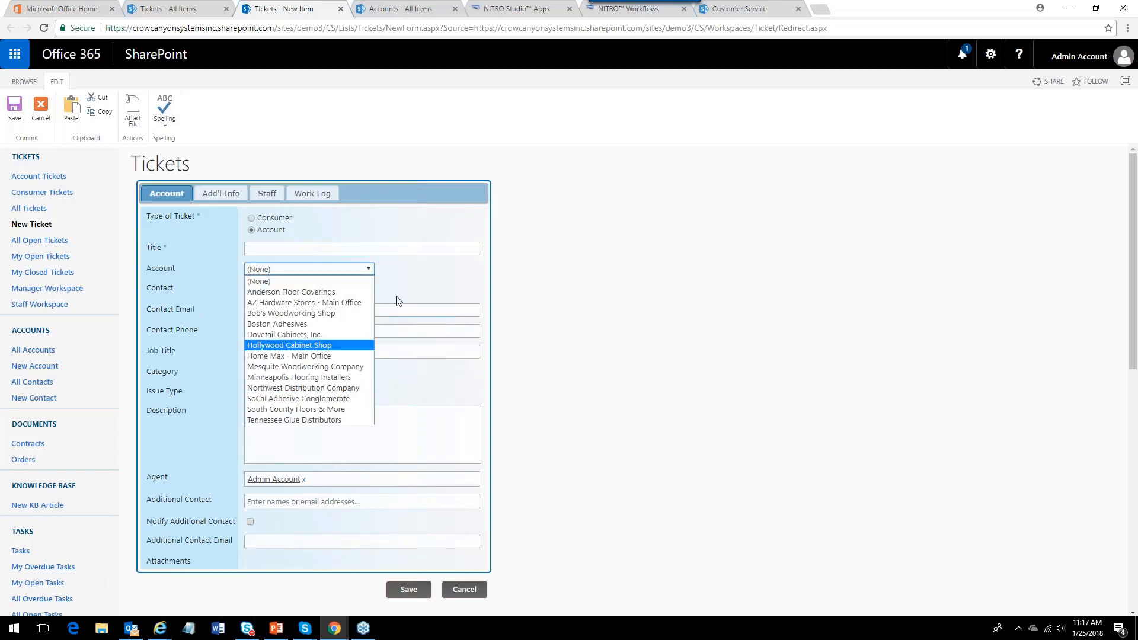
left_click(303, 388)
left_click(316, 290)
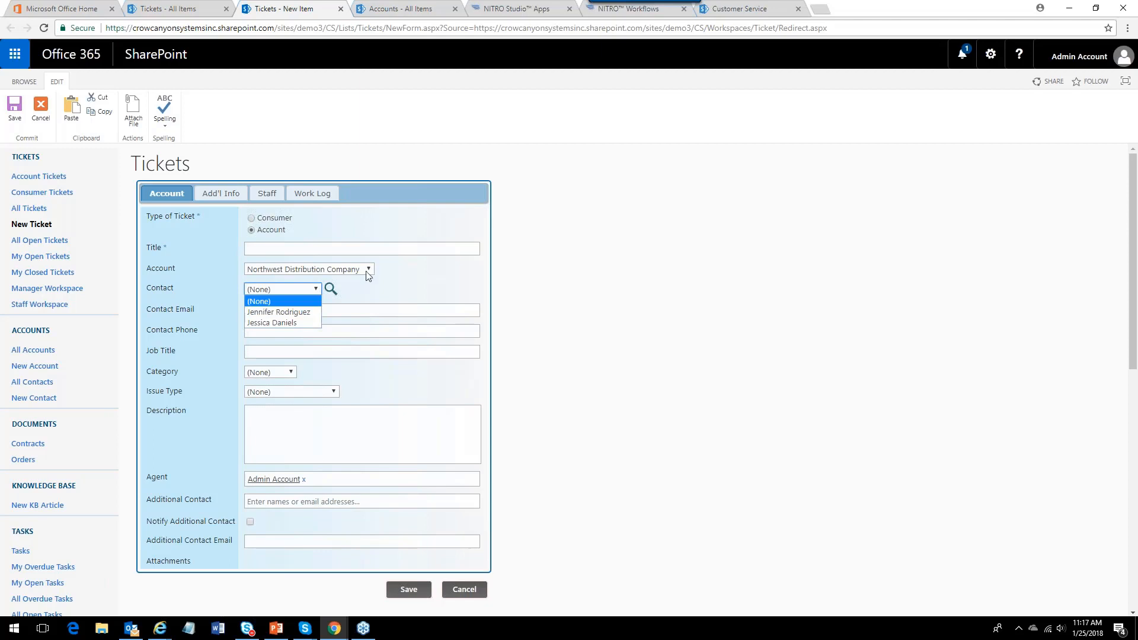
Switch the Account to Bob's Woodworking Shop, check its contacts, then set it back to Northwest Distribution Company.
left_click(368, 269)
left_click(299, 313)
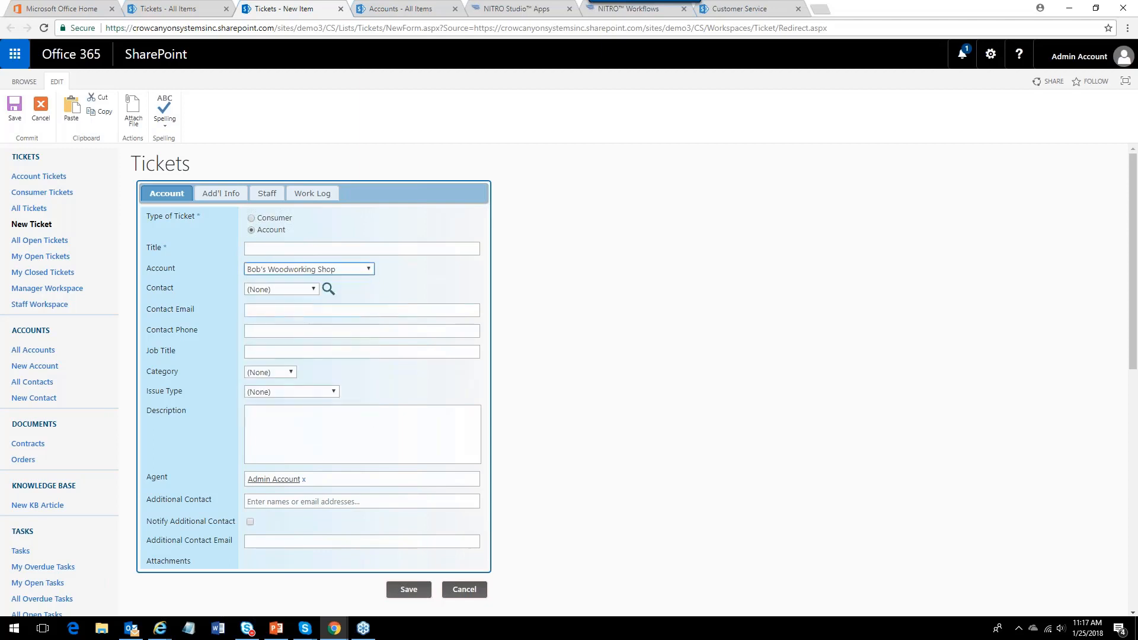
left_click(314, 288)
left_click(375, 288)
left_click(368, 269)
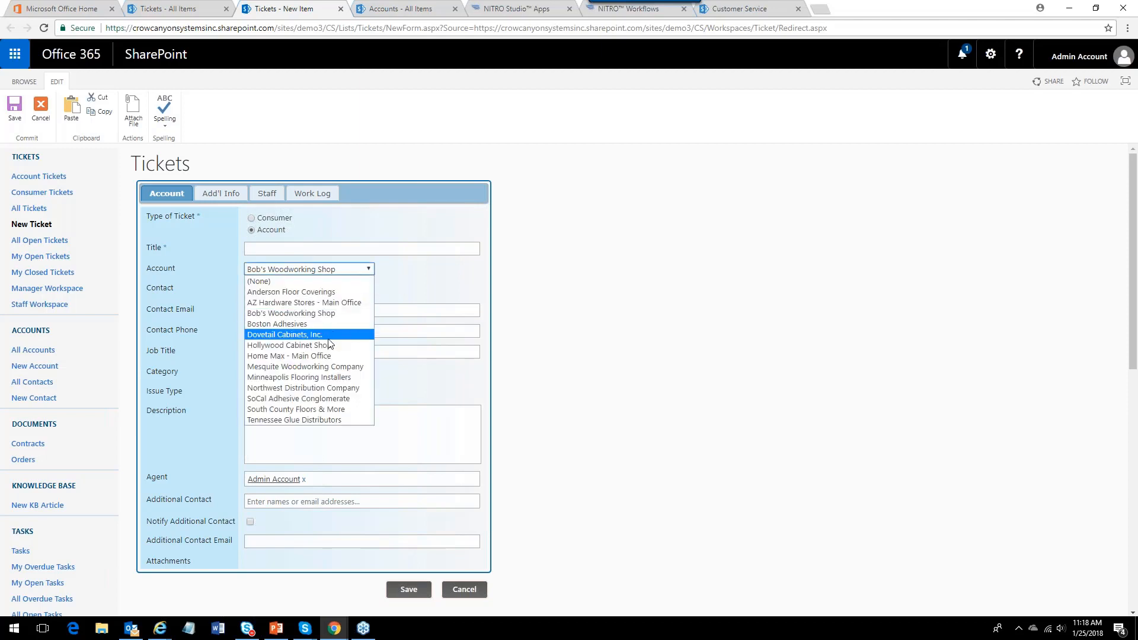
left_click(315, 389)
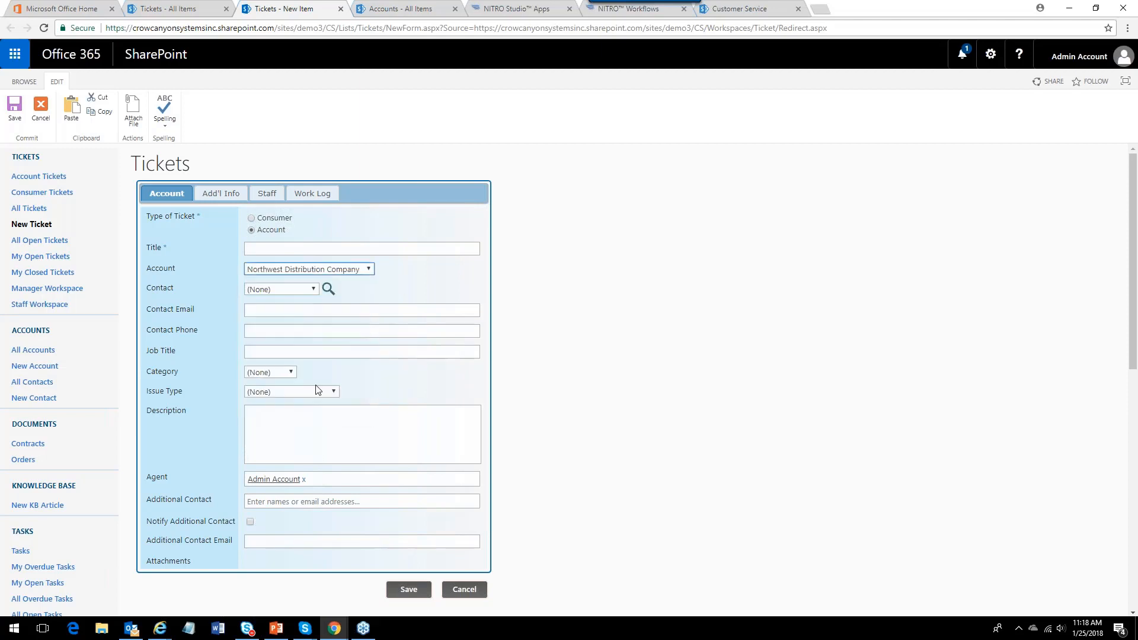
Choose the account's contact from the Contact list and title the ticket as an order that is late, including the order number.
left_click(314, 290)
left_click(286, 313)
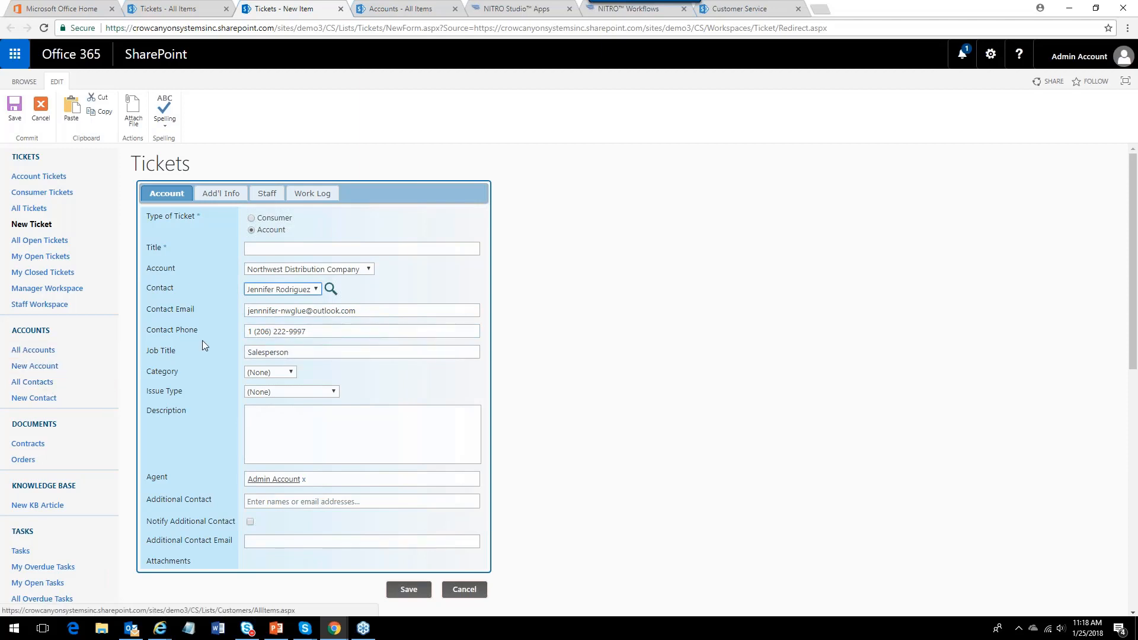
left_click(275, 249)
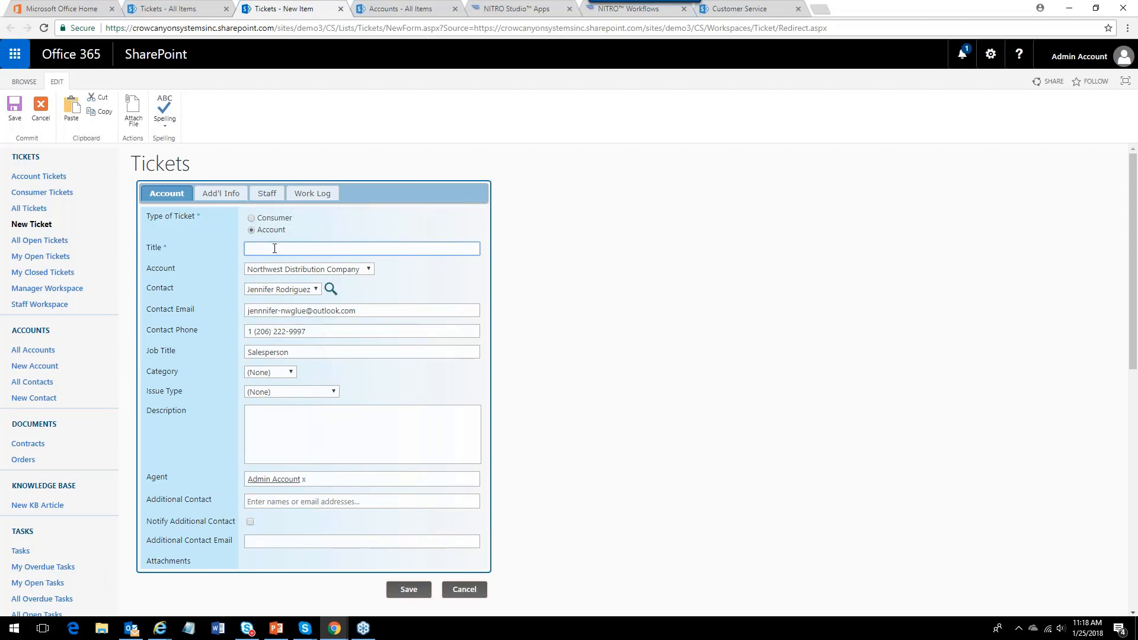
type("Order #2324354 is late")
Set Category to Delivery and Issue Type to Delays, then save the new ticket.
left_click(289, 372)
left_click(275, 399)
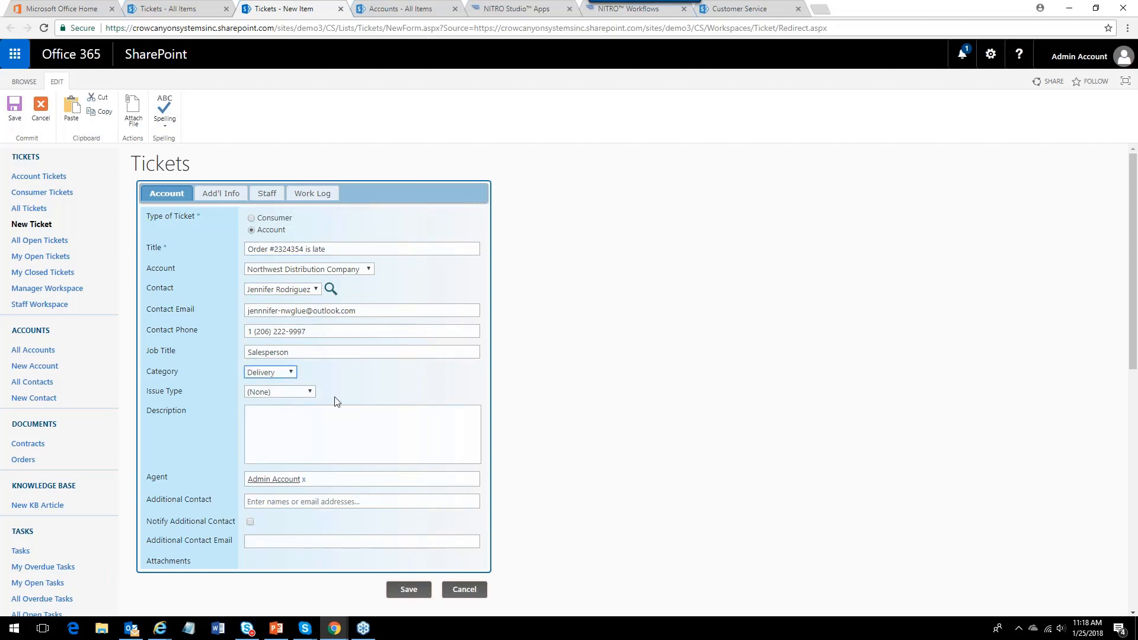
left_click(310, 392)
left_click(278, 414)
left_click(281, 424)
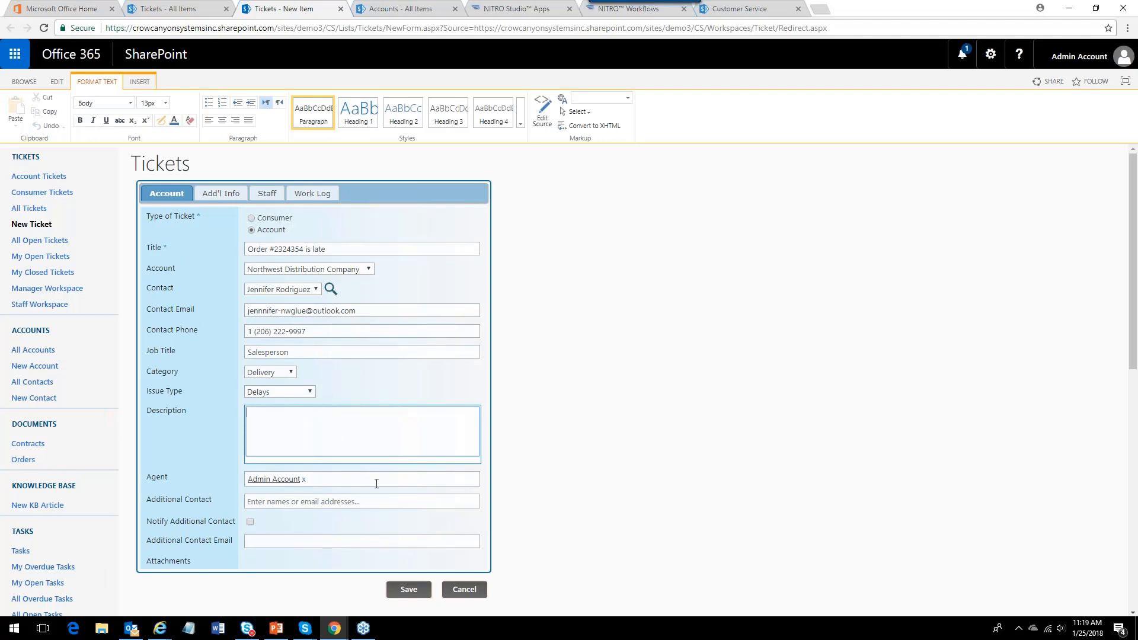
left_click(414, 586)
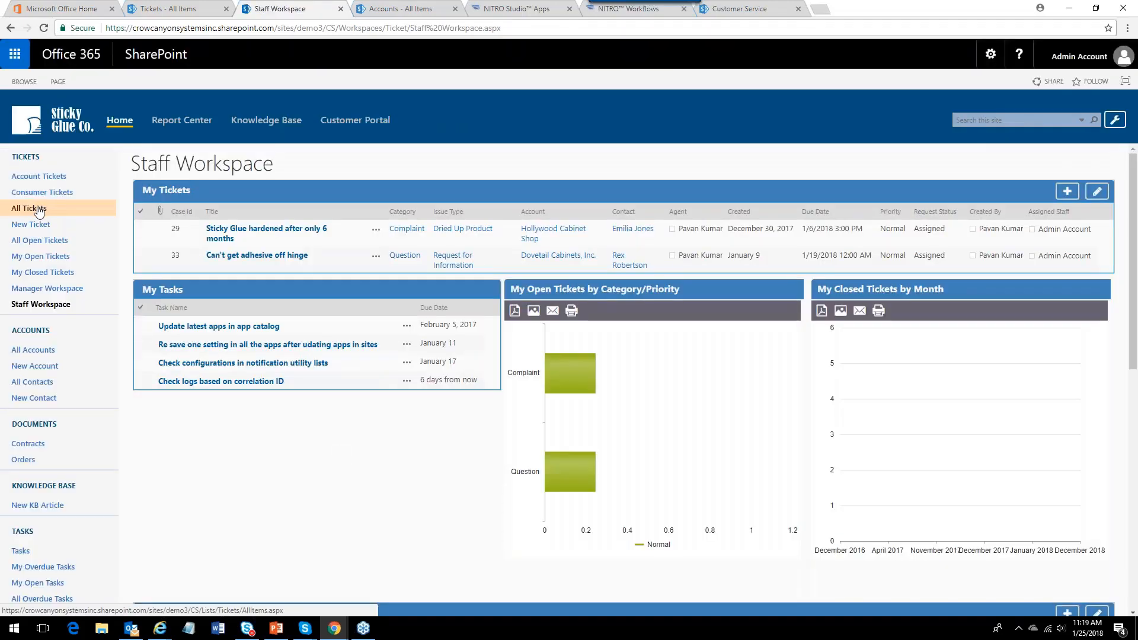
Open the 'Problems with caulk plunger - csdemo' ticket for editing from All Tickets and remove ' - csdemo' from its title.
left_click(39, 209)
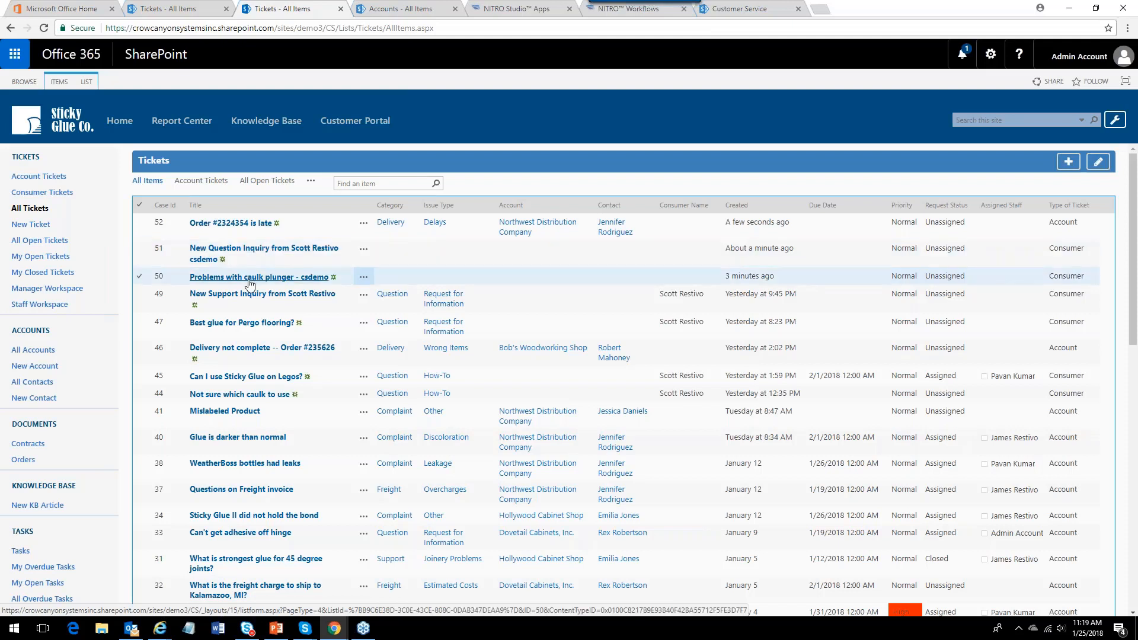
left_click(364, 276)
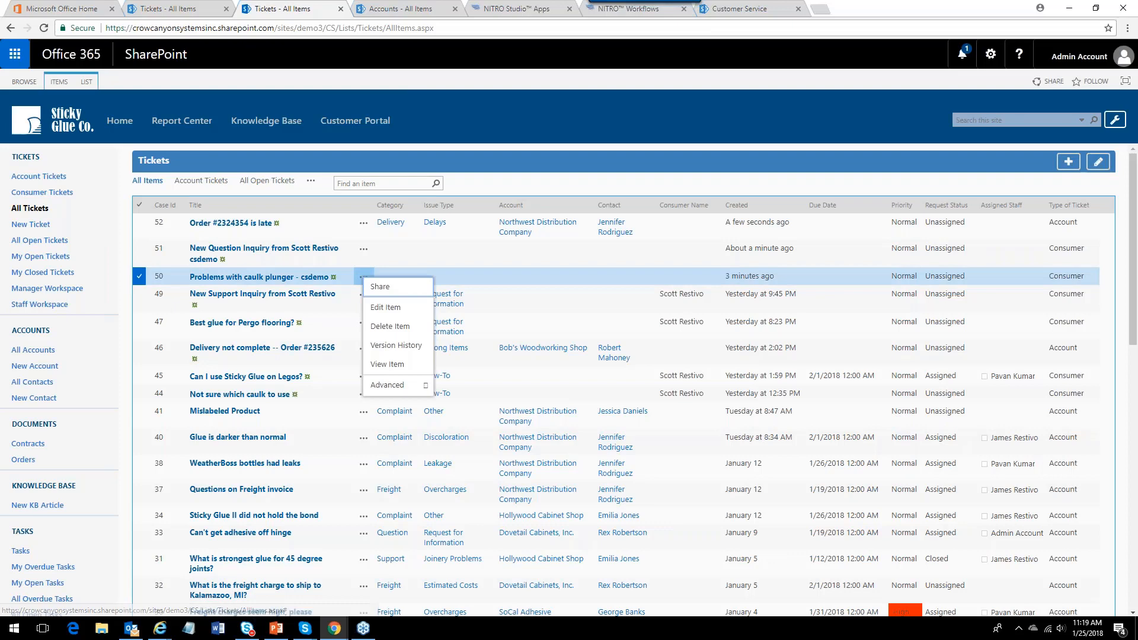
left_click(385, 307)
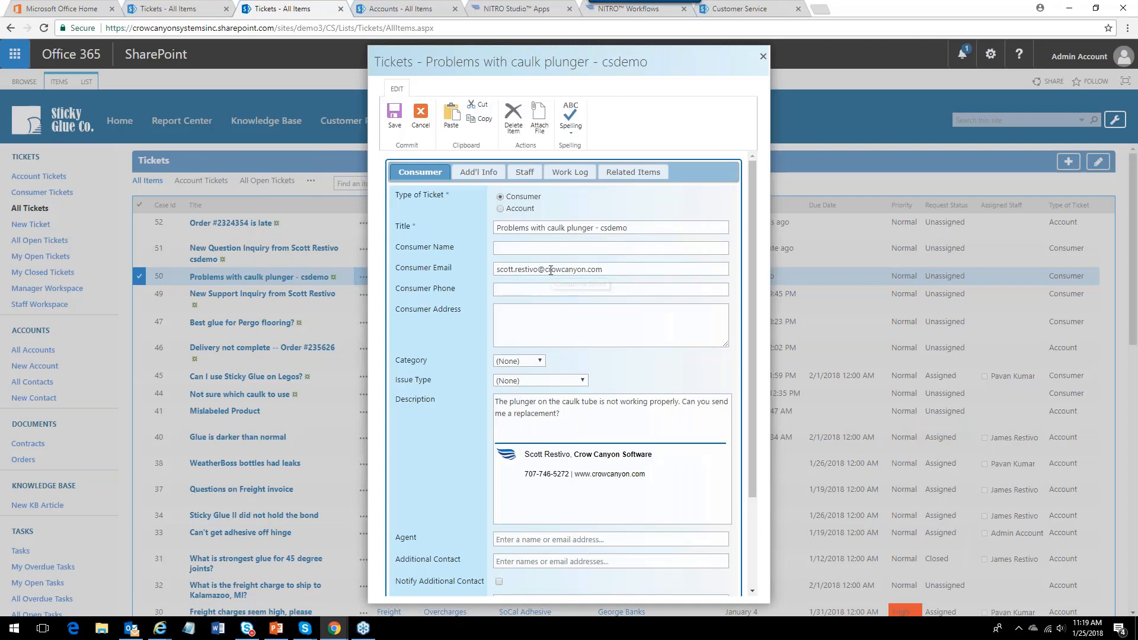
double_click(613, 227)
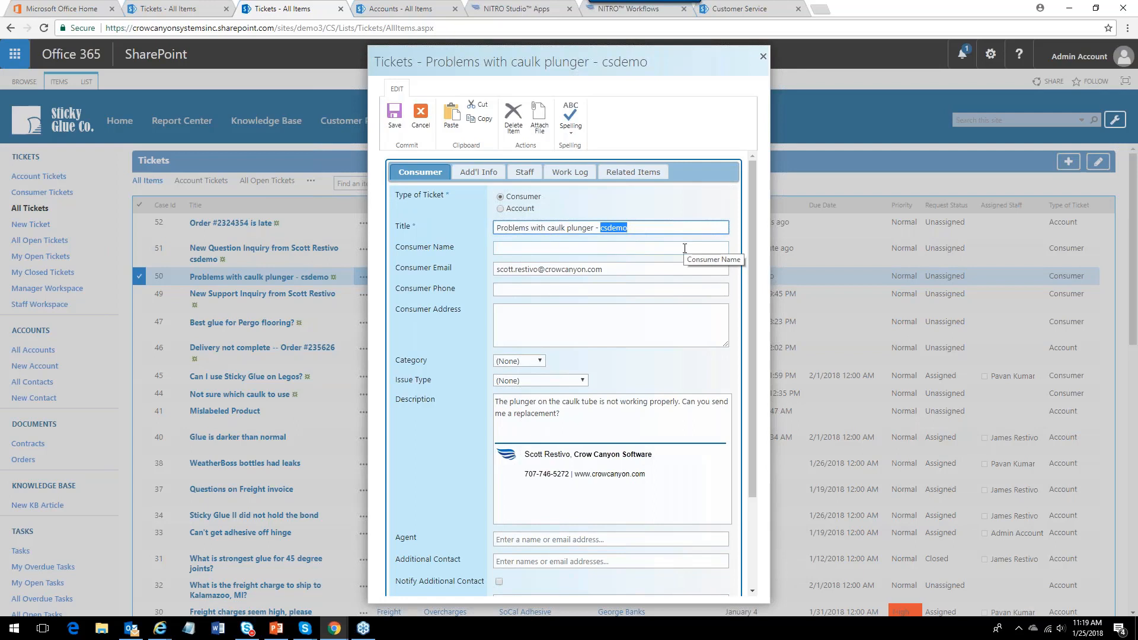
key("BackSpace")
key("BackSpace")
key("BackSpace")
key("BackSpace")
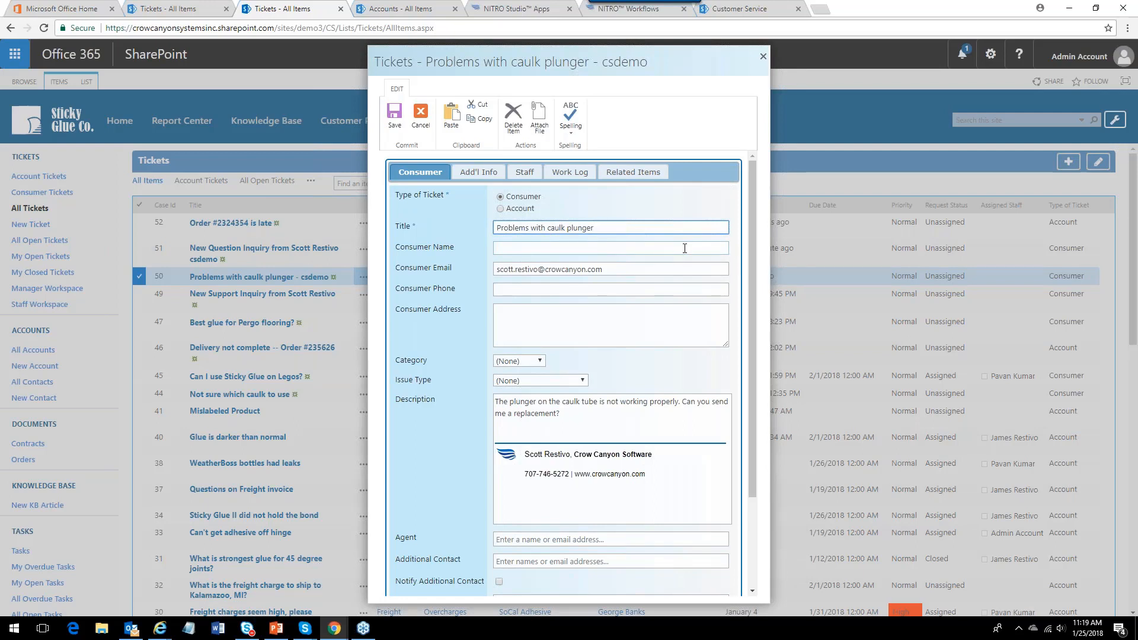
Fill in the Consumer Name with the consumer's full name and save the ticket.
left_click(586, 245)
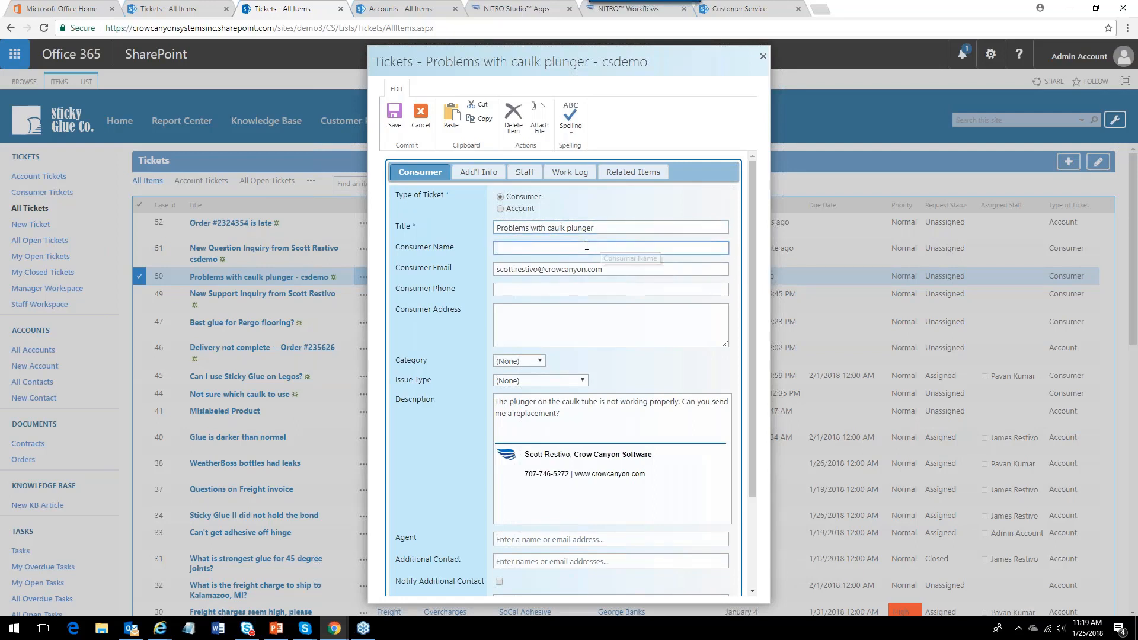
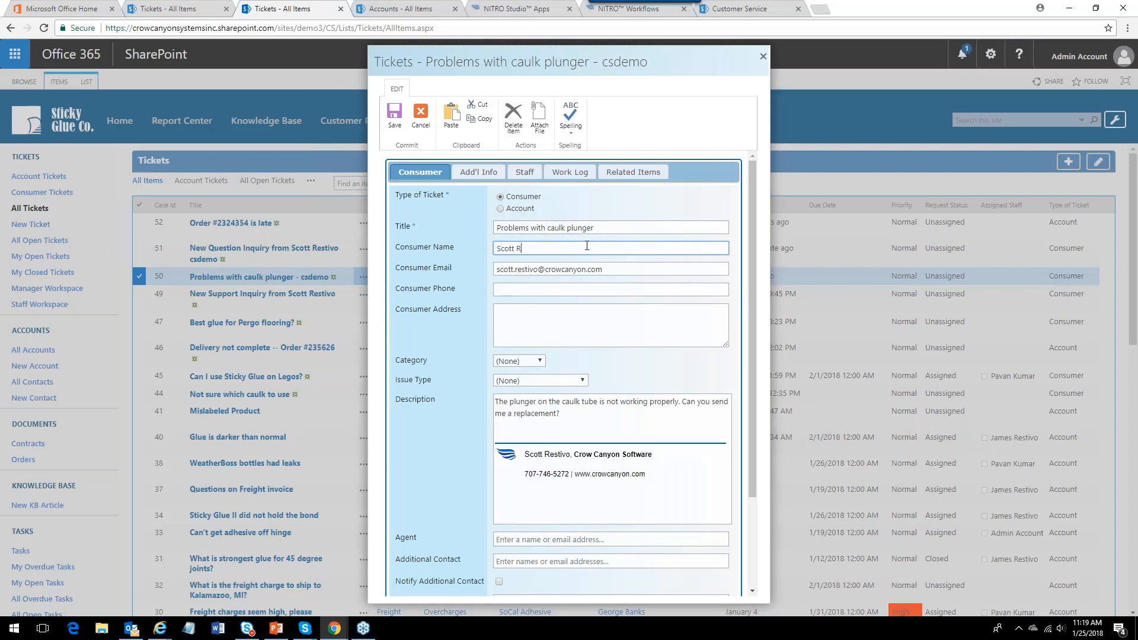
left_click(396, 122)
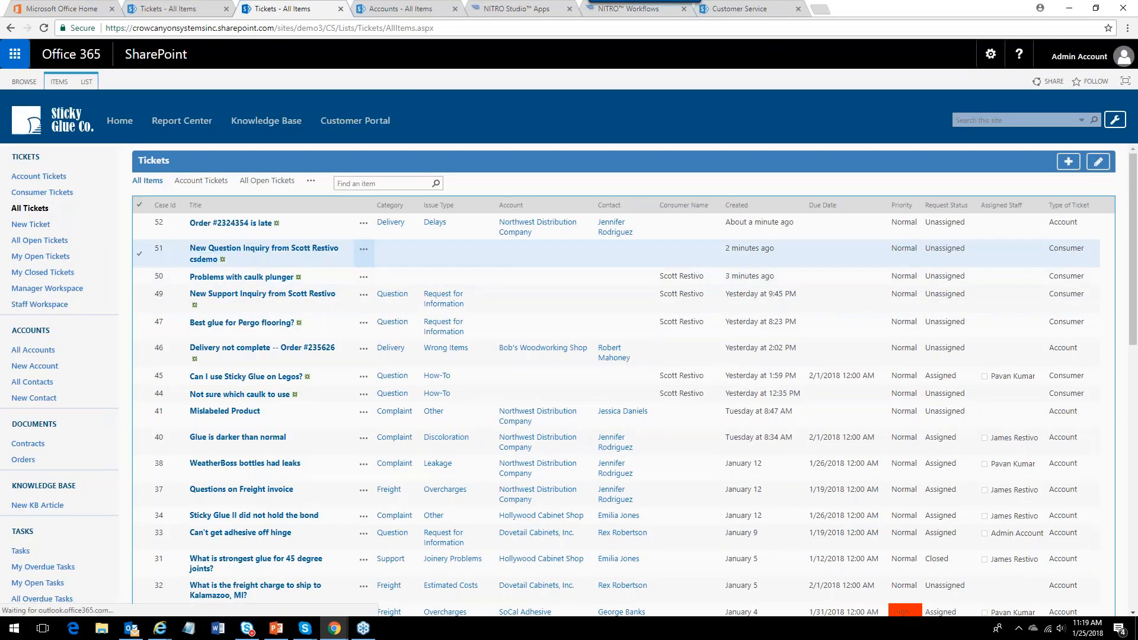
left_click(363, 252)
left_click(390, 279)
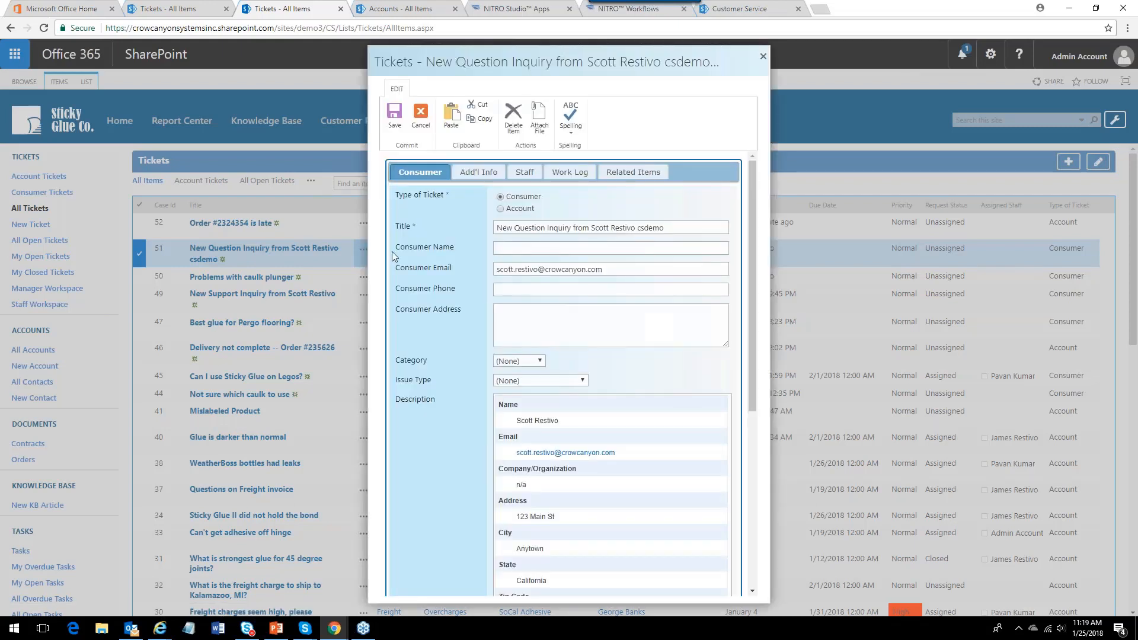
double_click(652, 228)
key("BackSpace")
key("BackSpace")
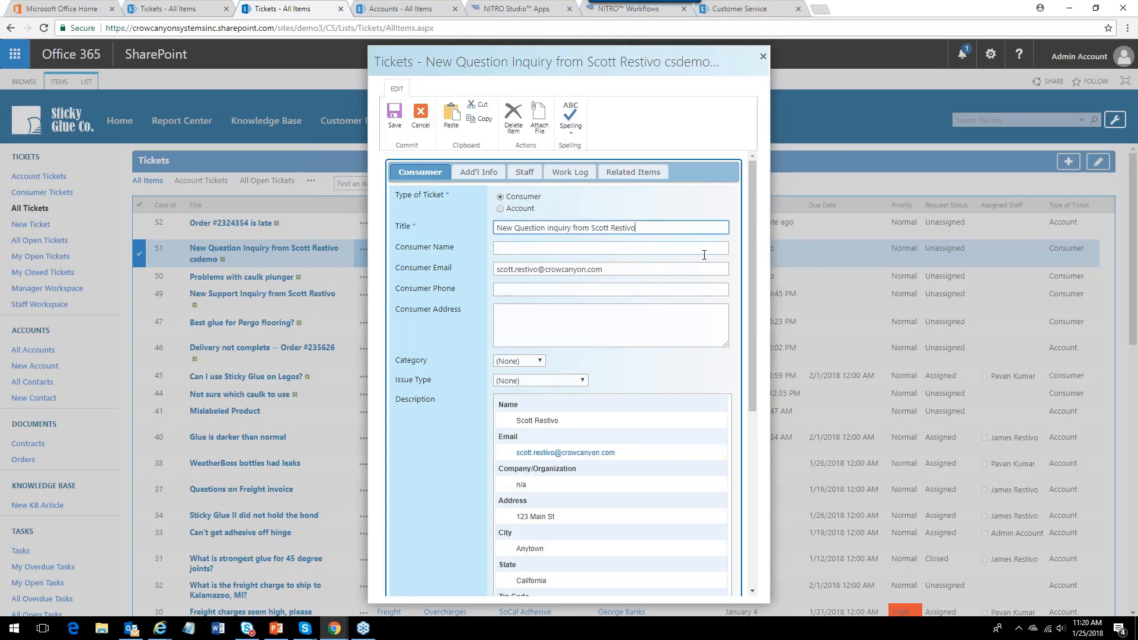
scroll(764, 425, "down", 5)
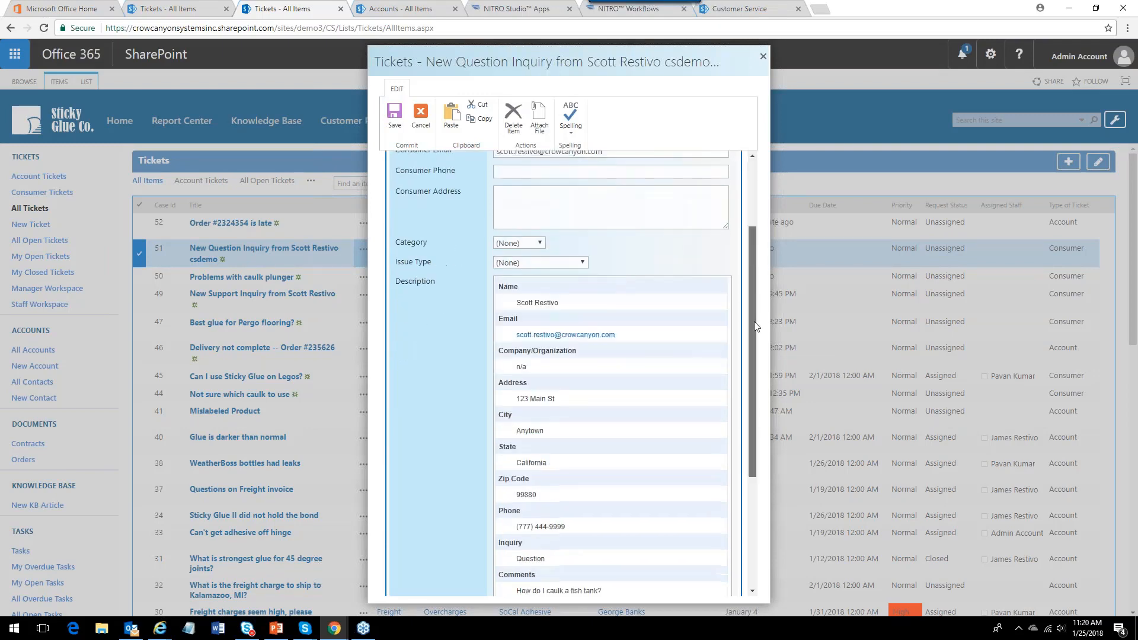
scroll(765, 425, "up", 5)
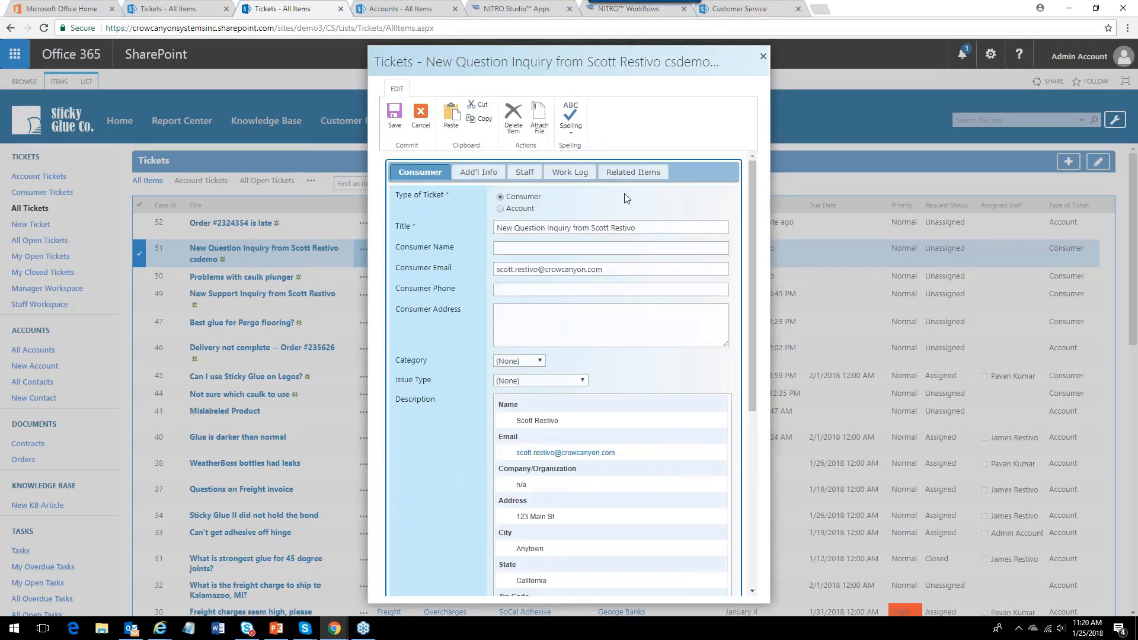
Fill in the Consumer Name with the consumer's full name and save the ticket.
left_click(505, 248)
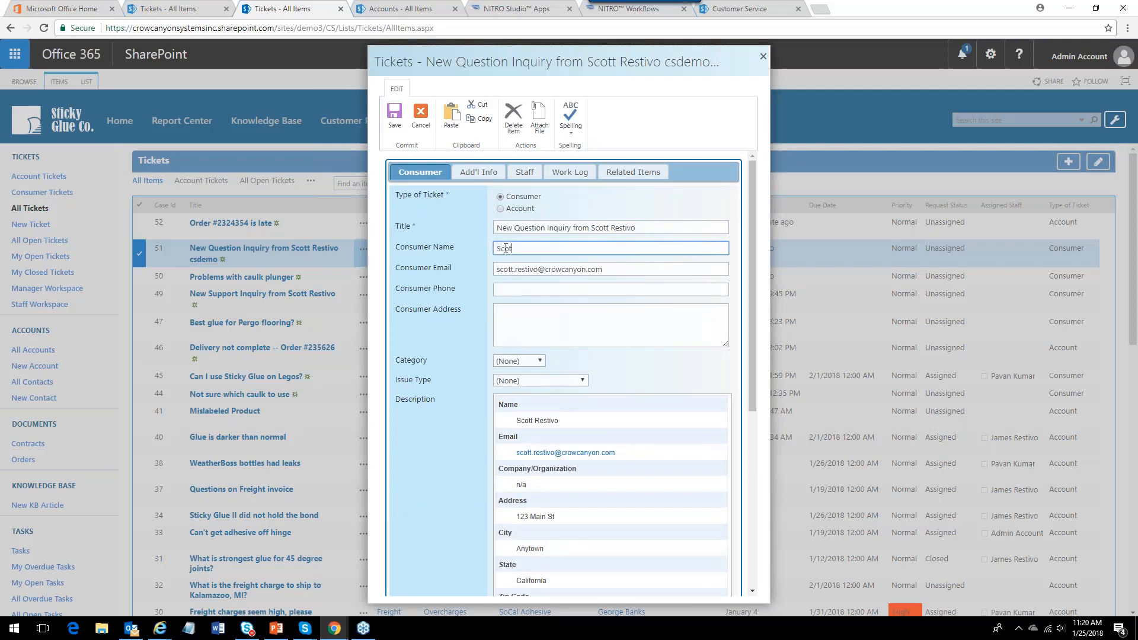
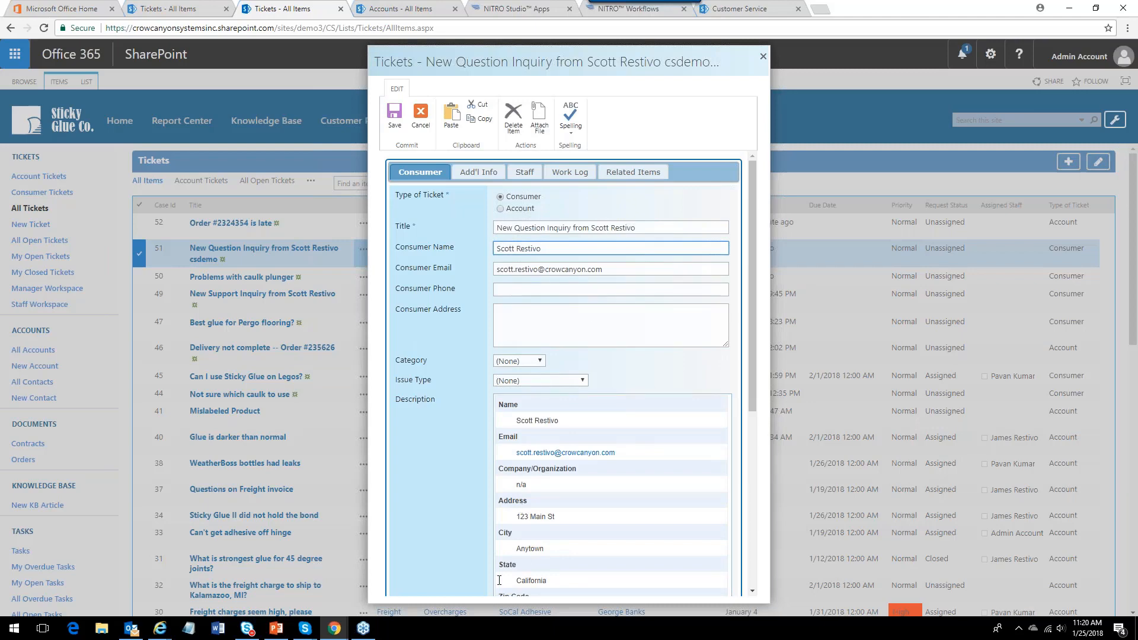
left_click(393, 125)
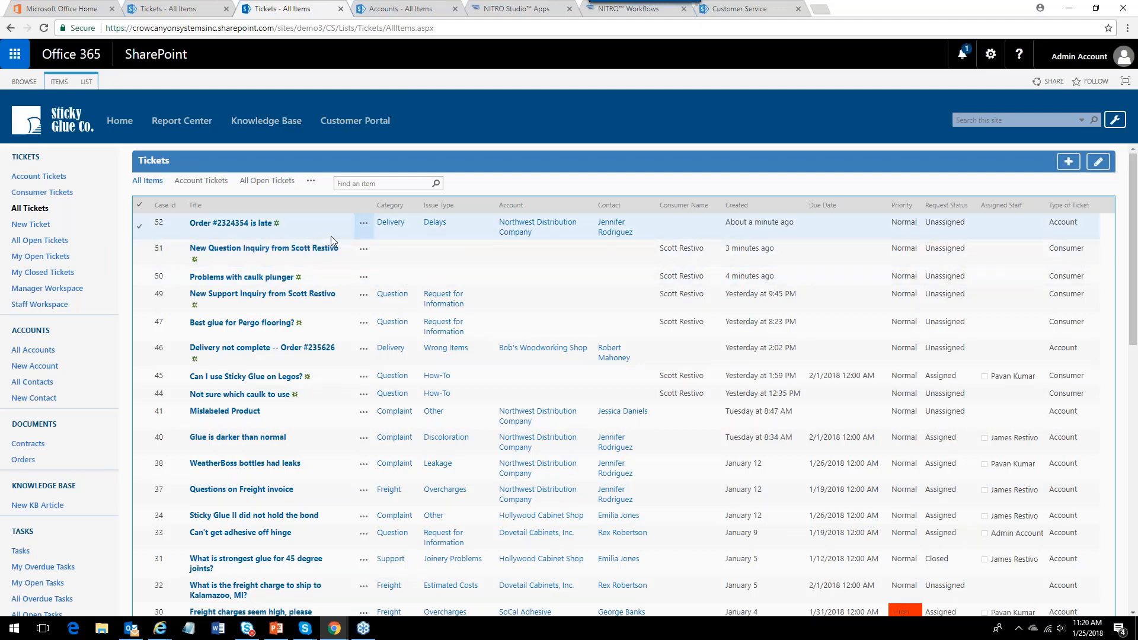
Start a new Consumer ticket titled 'Caulk tube is hardened'.
left_click(246, 228)
left_click(251, 218)
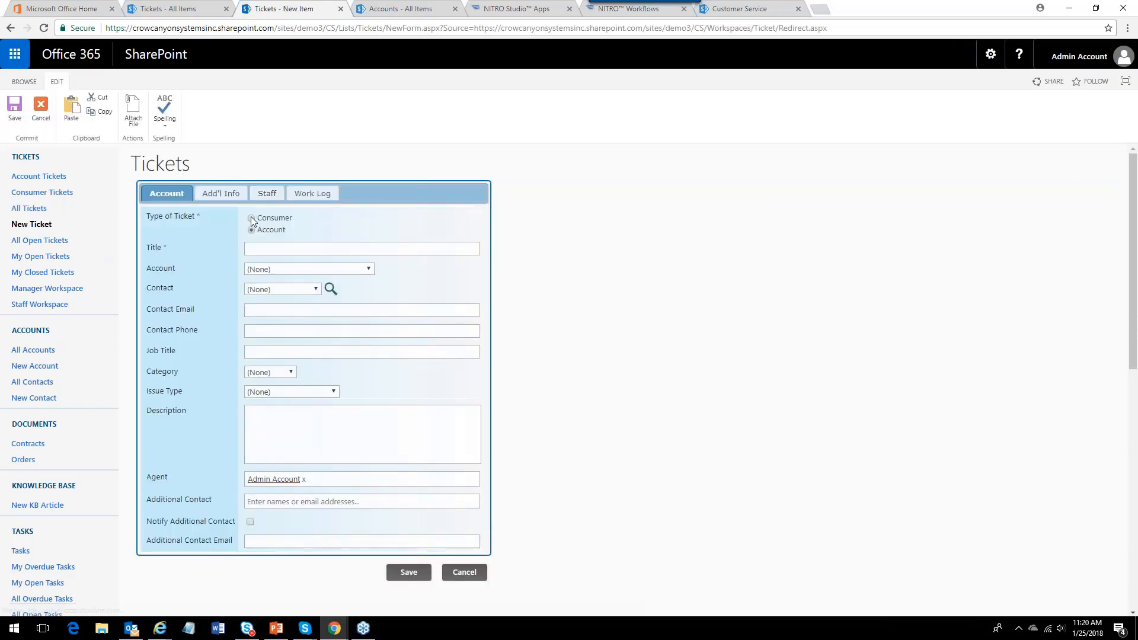
left_click(259, 247)
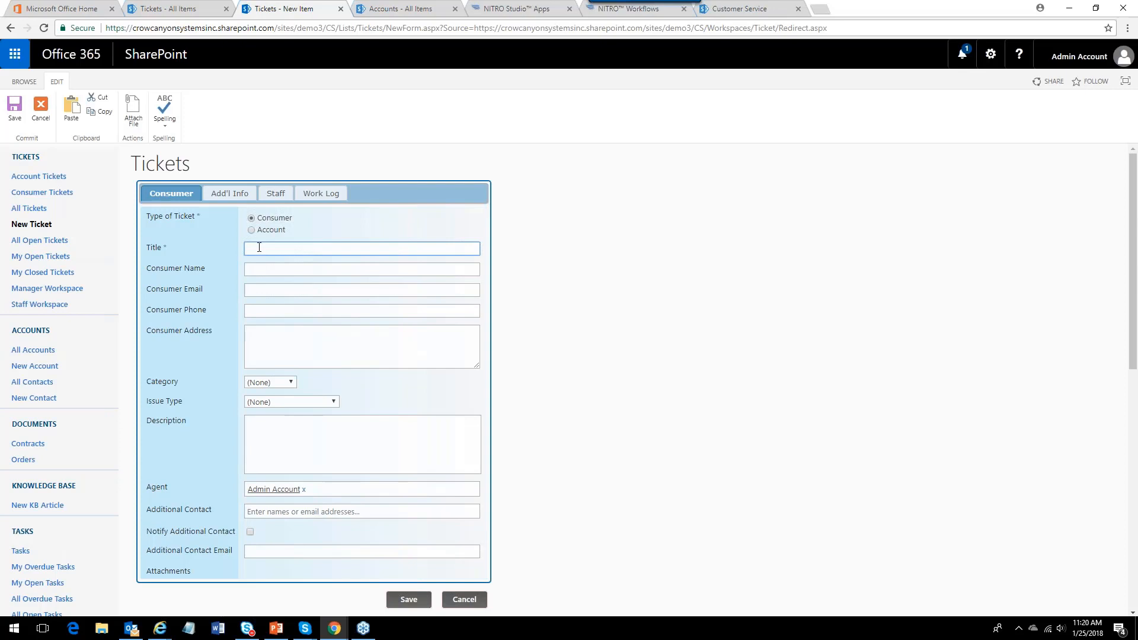
type("Cal")
type("lk tub")
type("e is hardeene")
key("BackSpace")
key("BackSpace")
key("BackSpace")
key("BackSpace")
type("ened")
left_click(263, 249)
key("BackSpace")
key("BackSpace")
type("ul")
Fill in the consumer's name, e-mail address and phone number on the new ticket.
left_click(276, 268)
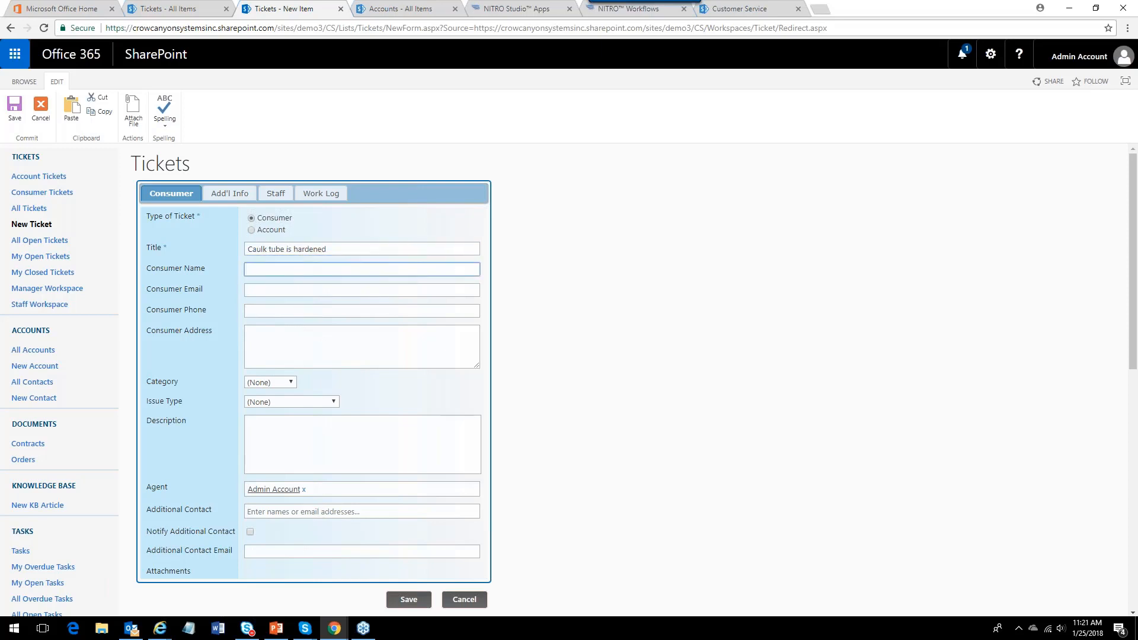
key("Tab")
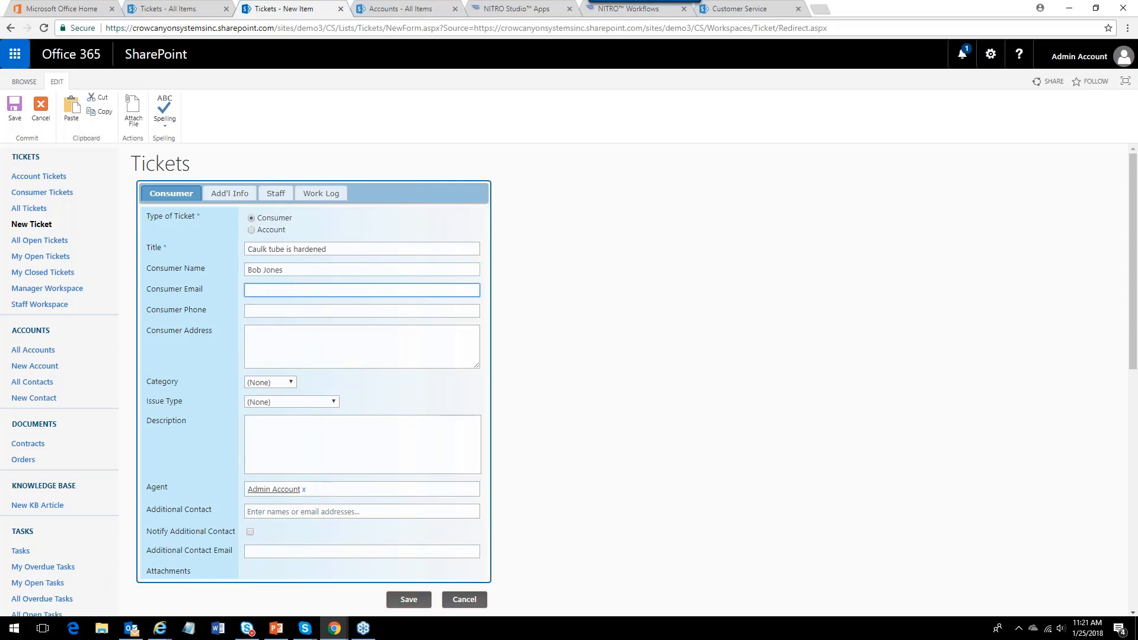
left_click(303, 312)
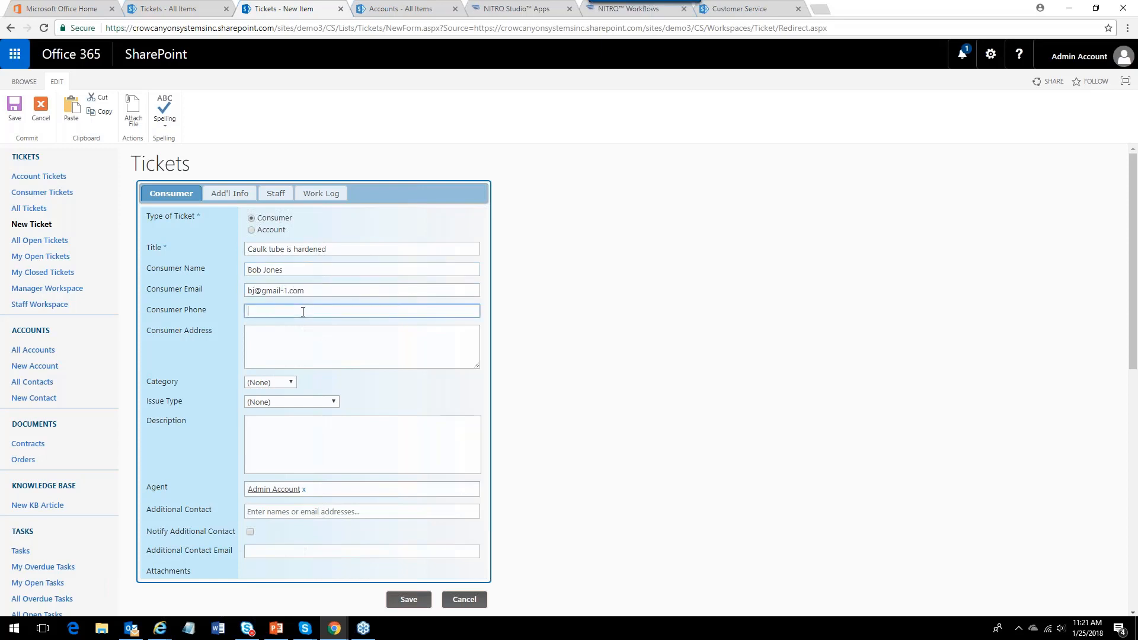
left_click(281, 309)
key("BackSpace")
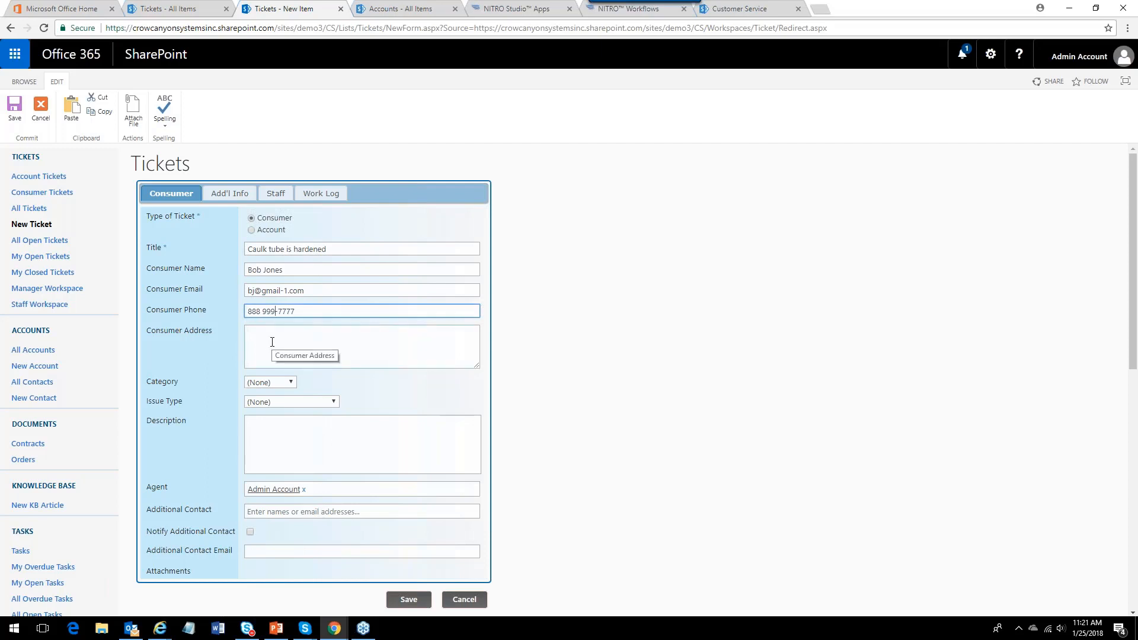
Set the ticket's Category to Complaint and Issue Type to Dried Up Product.
left_click(292, 383)
left_click(264, 415)
left_click(329, 402)
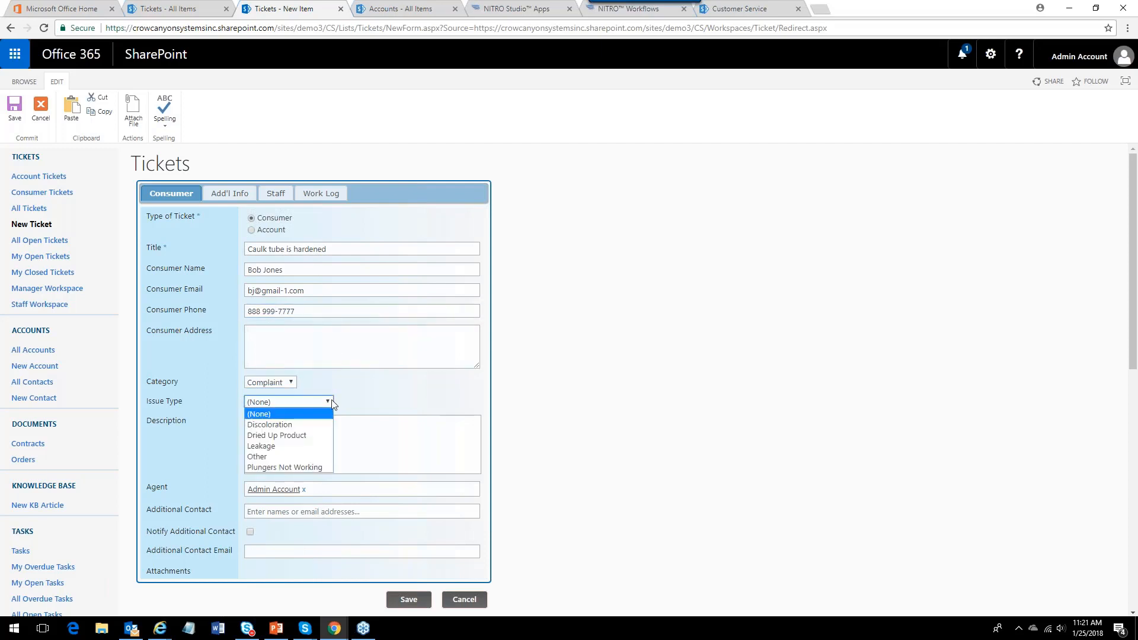
left_click(291, 440)
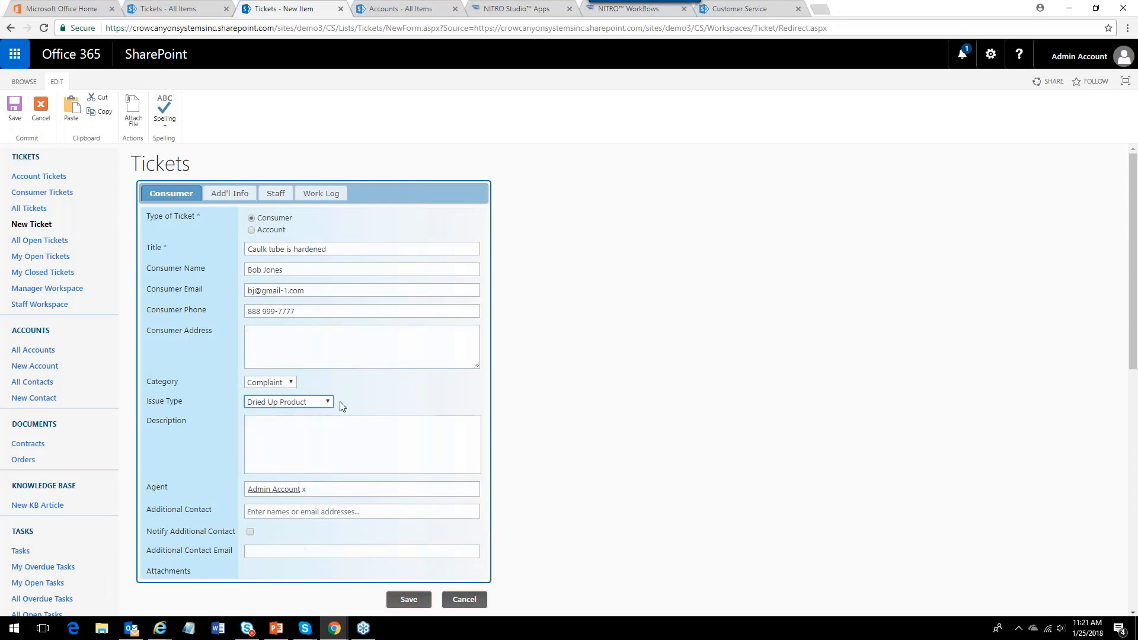
On the additional info section, set Brand to Super Caulk and Product to 'Super Caulk #23'.
left_click(232, 193)
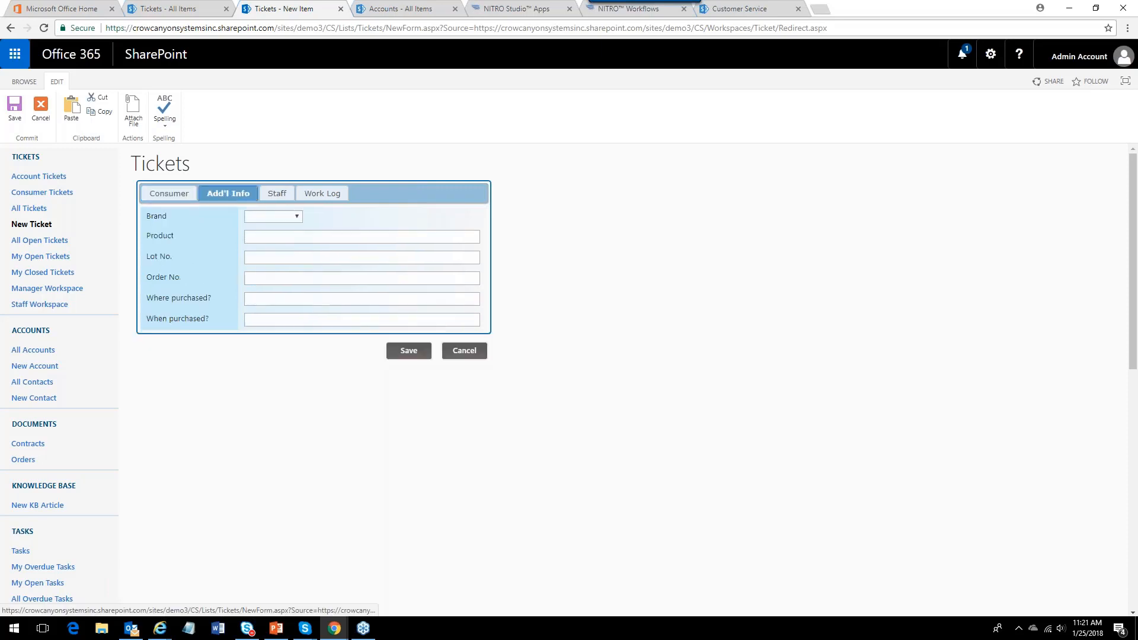
left_click(299, 217)
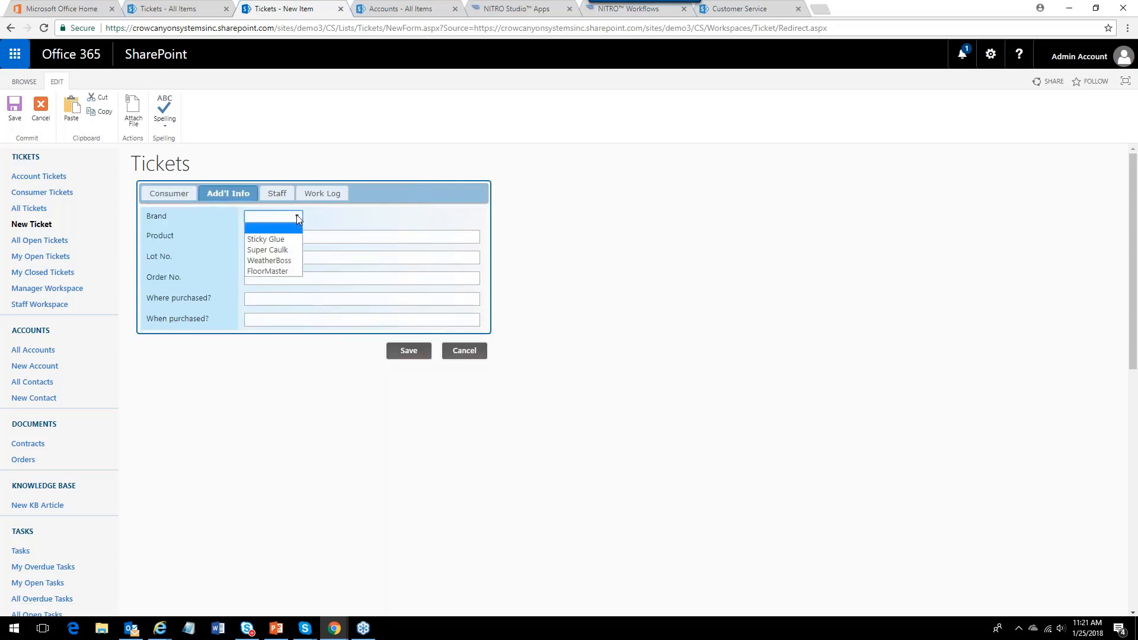
left_click(275, 248)
left_click(276, 240)
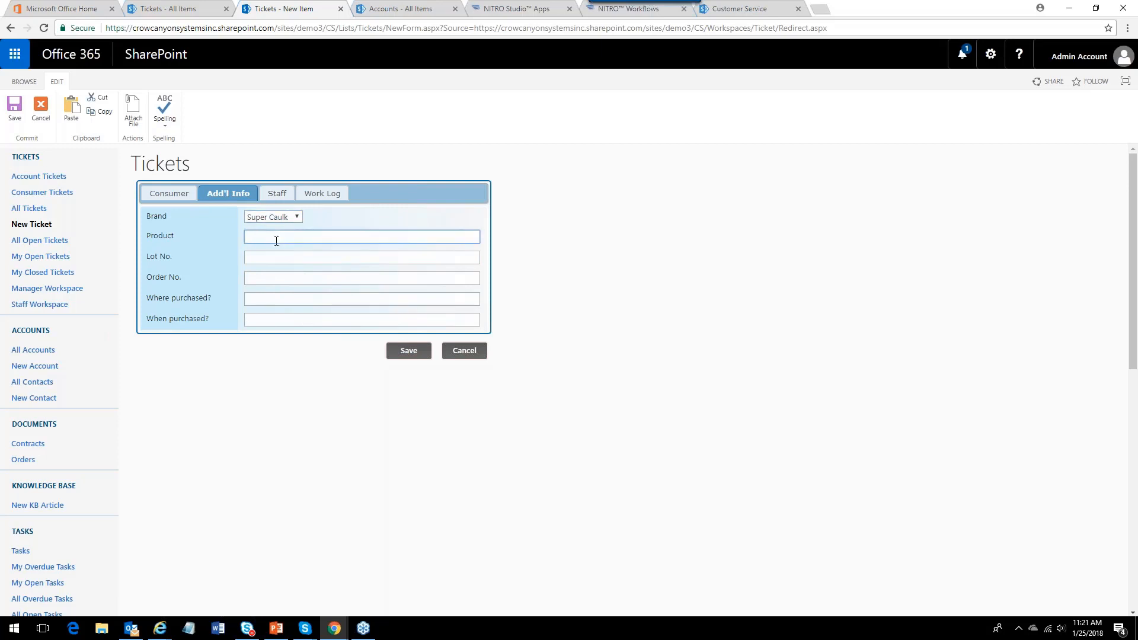
type("Super Caulk #23")
left_click(271, 257)
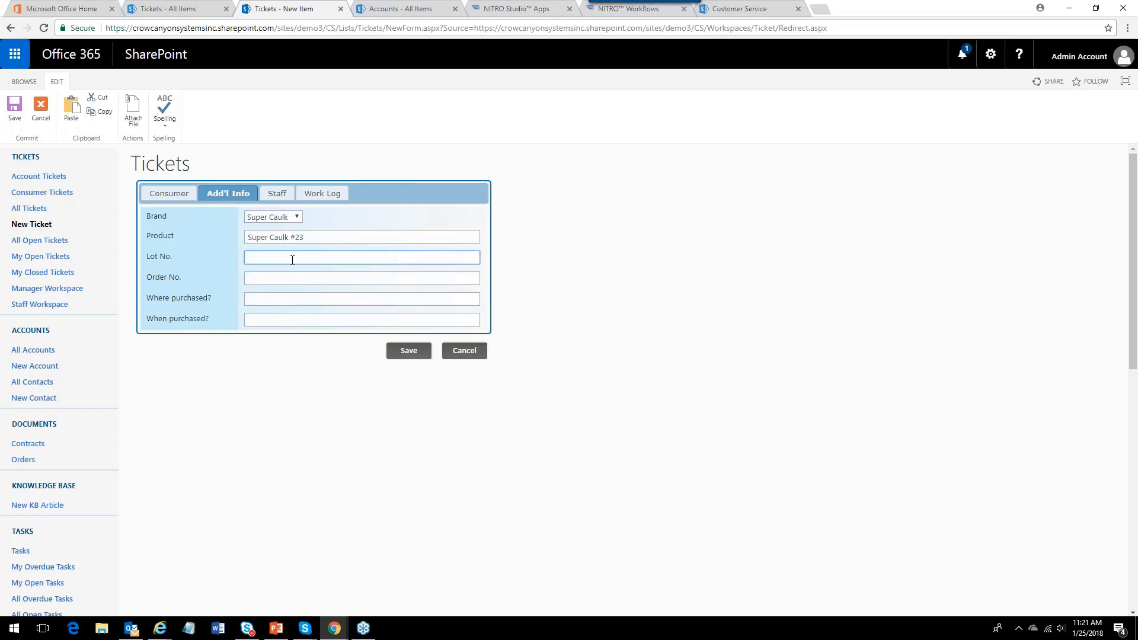
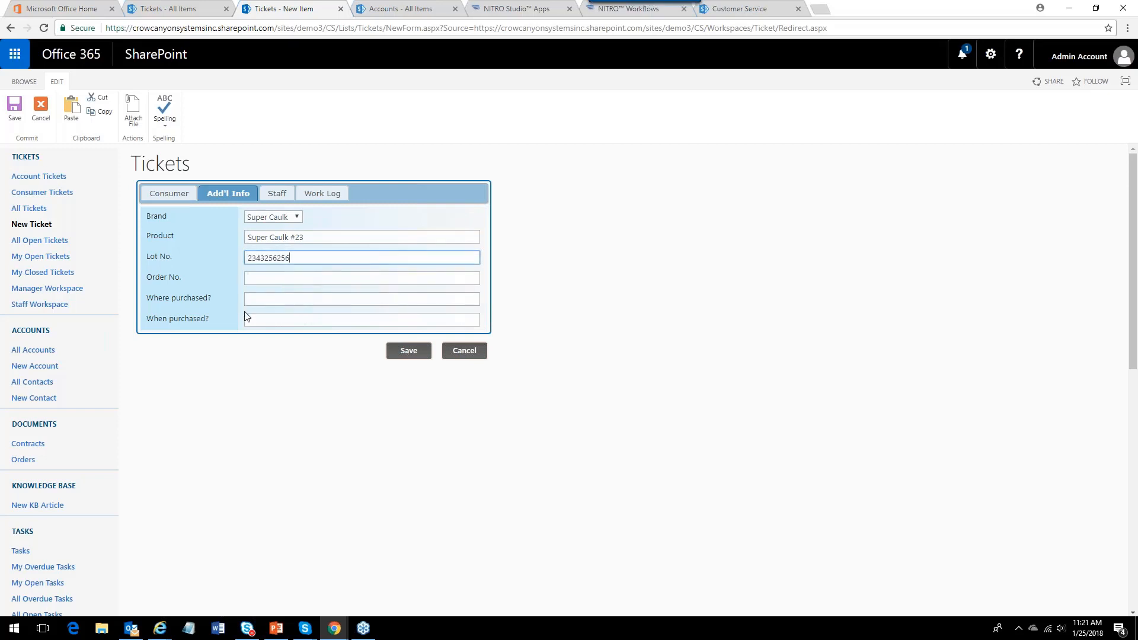
left_click(251, 298)
type("Home De")
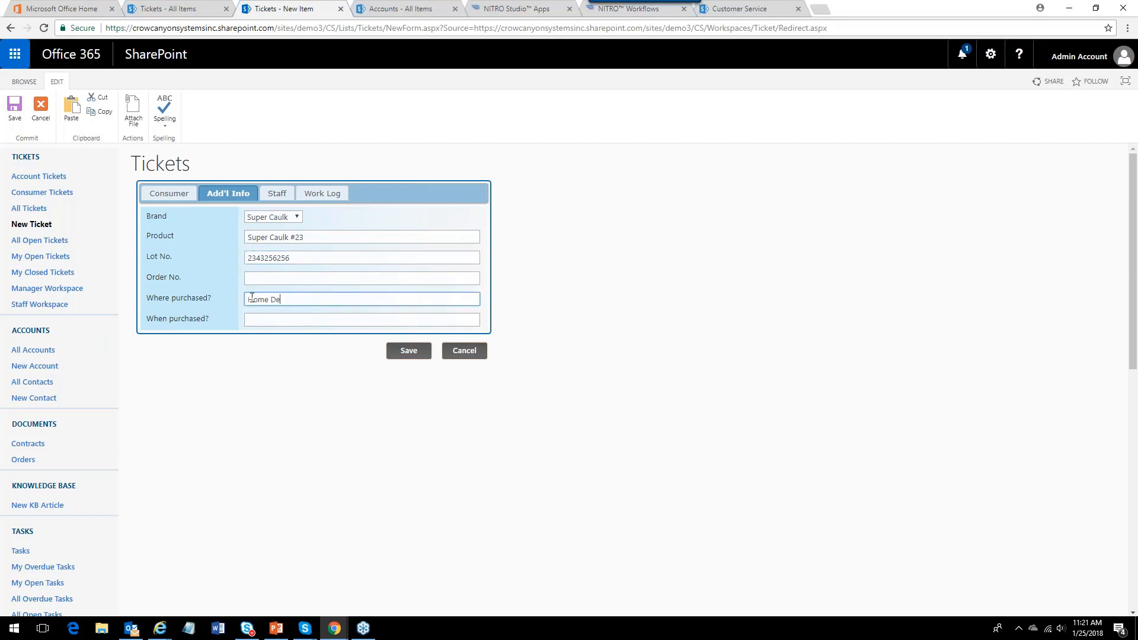
type("pot, Kanssi")
Set Where purchased to 'Home Depot, Kansas City' and When purchased to 1/20/18.
key("BackSpace")
type("as City")
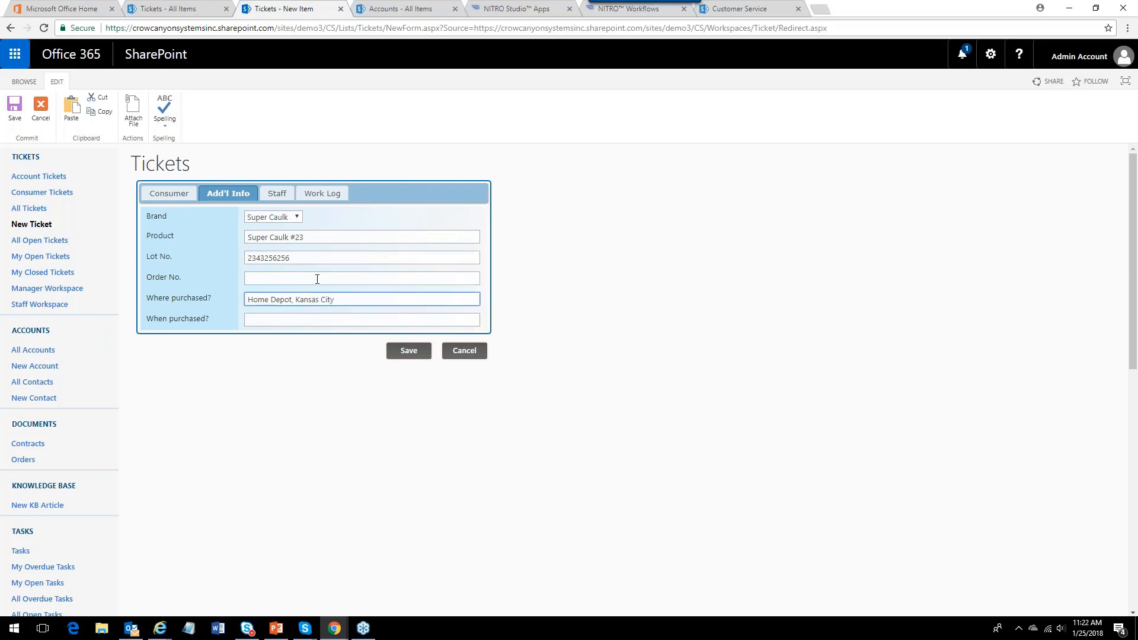
left_click(269, 319)
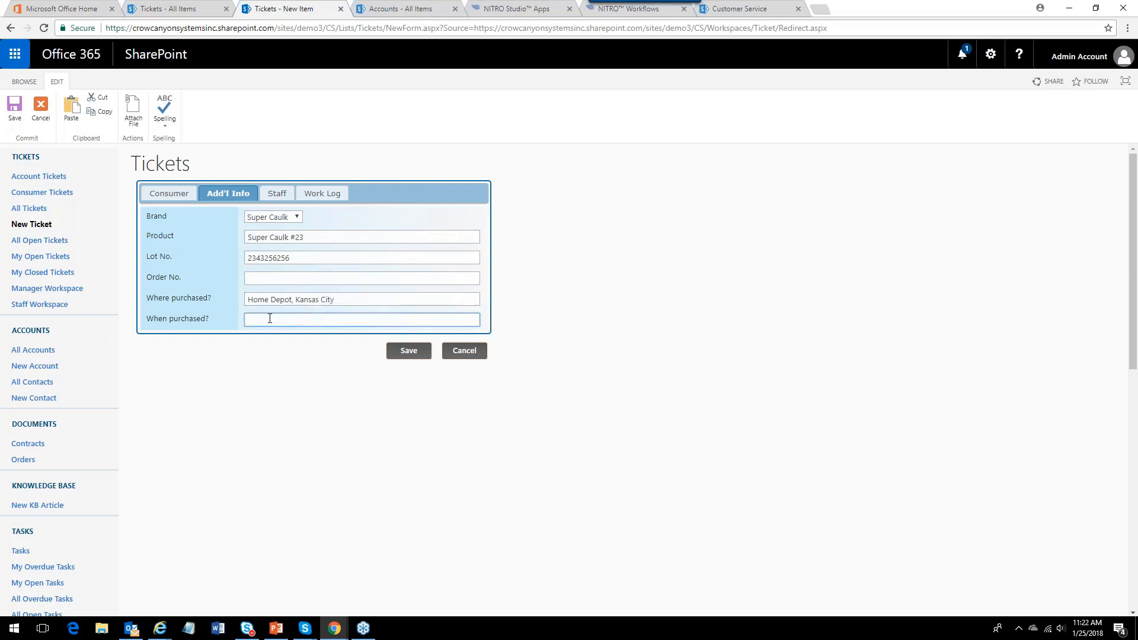
type("1/20/18")
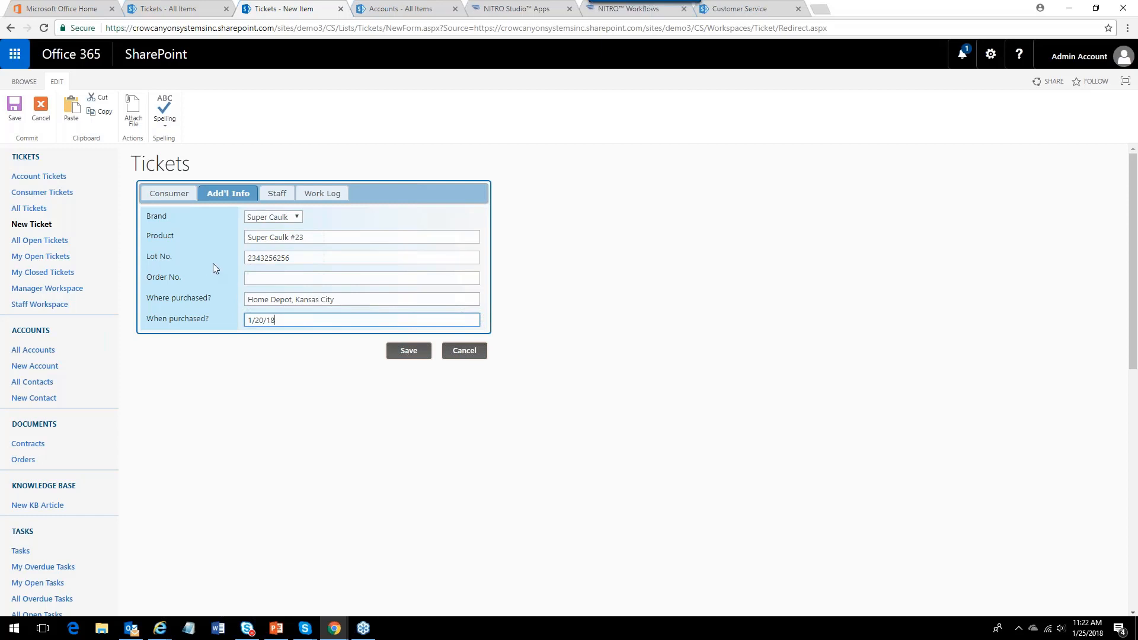
Save the new consumer ticket from the consumer section and open the All Tickets list.
left_click(173, 194)
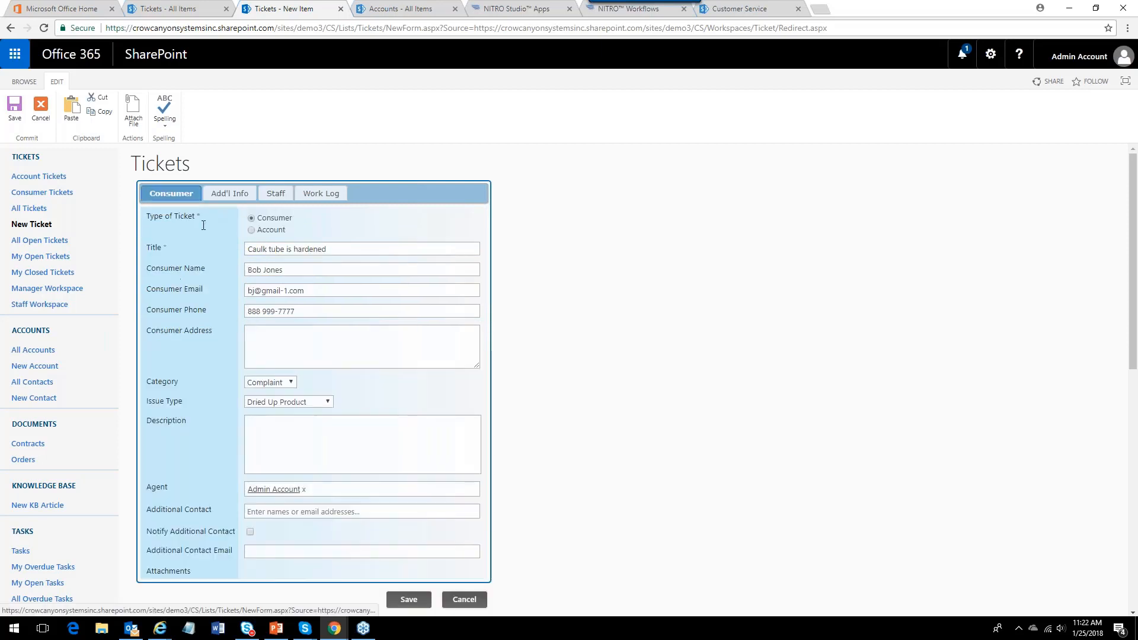
left_click(409, 600)
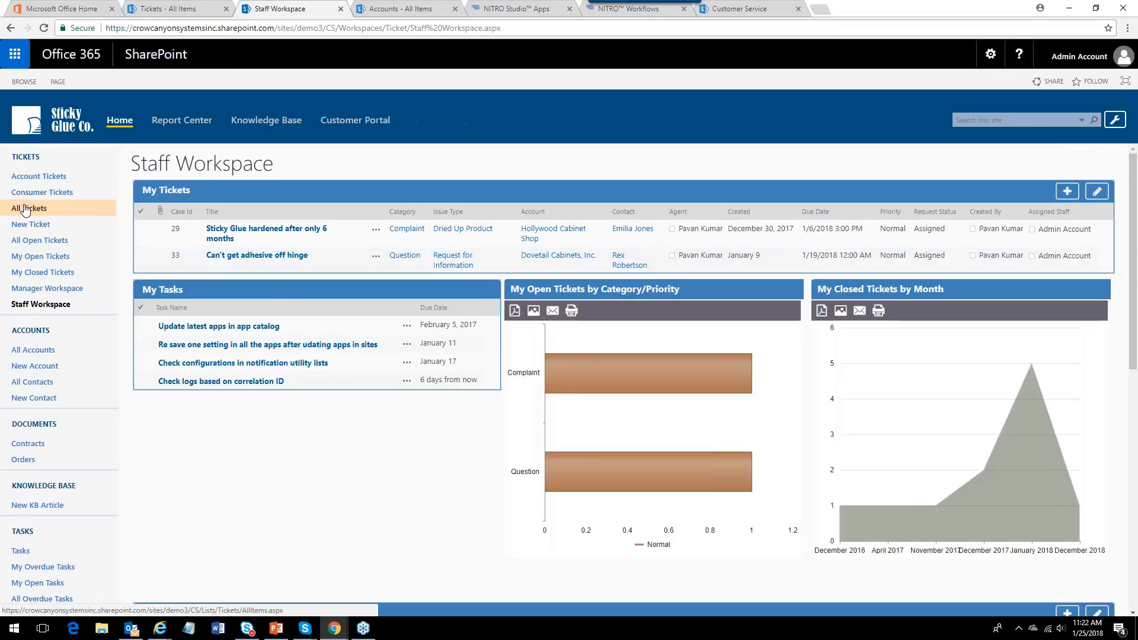
left_click(27, 204)
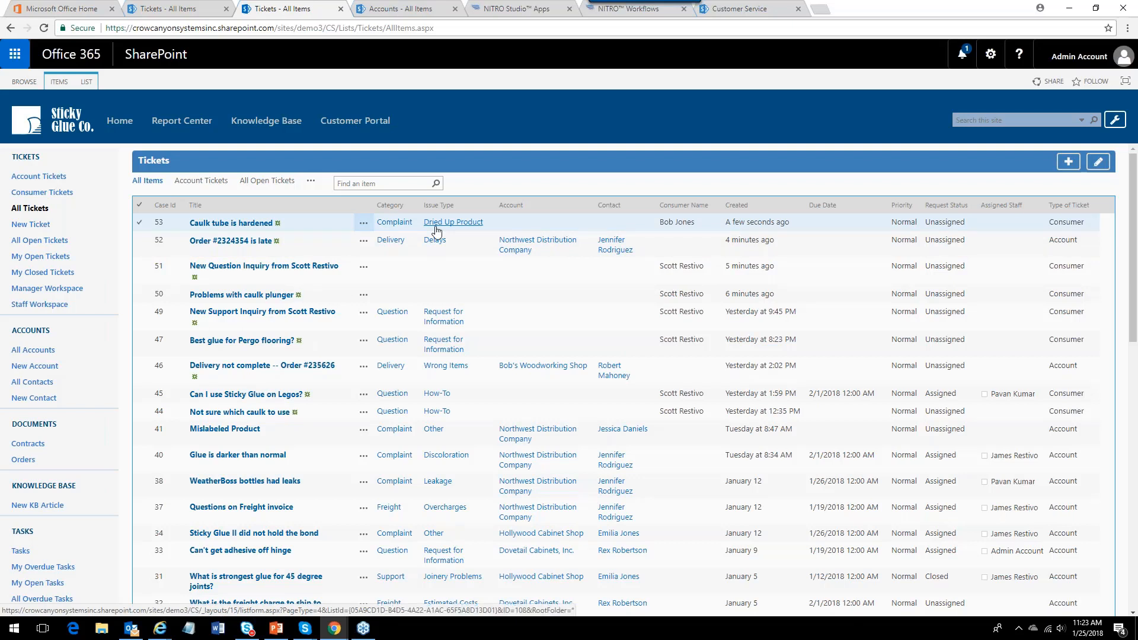
Switch to the customer portal signed in as an account contact and start a new Question ticket.
left_click(425, 247)
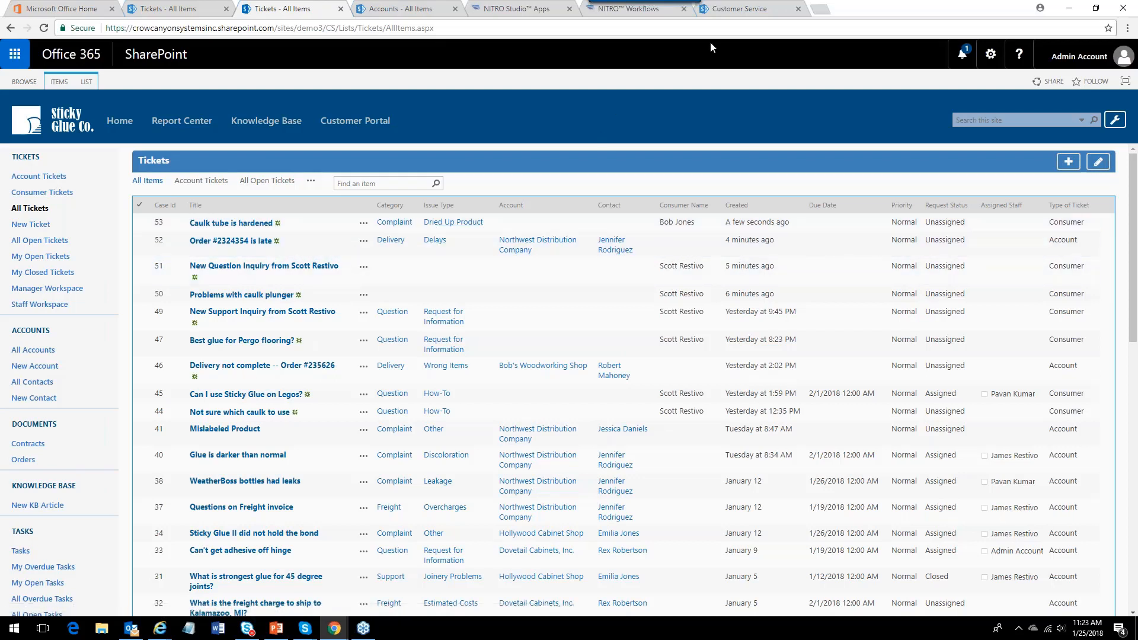
left_click(730, 8)
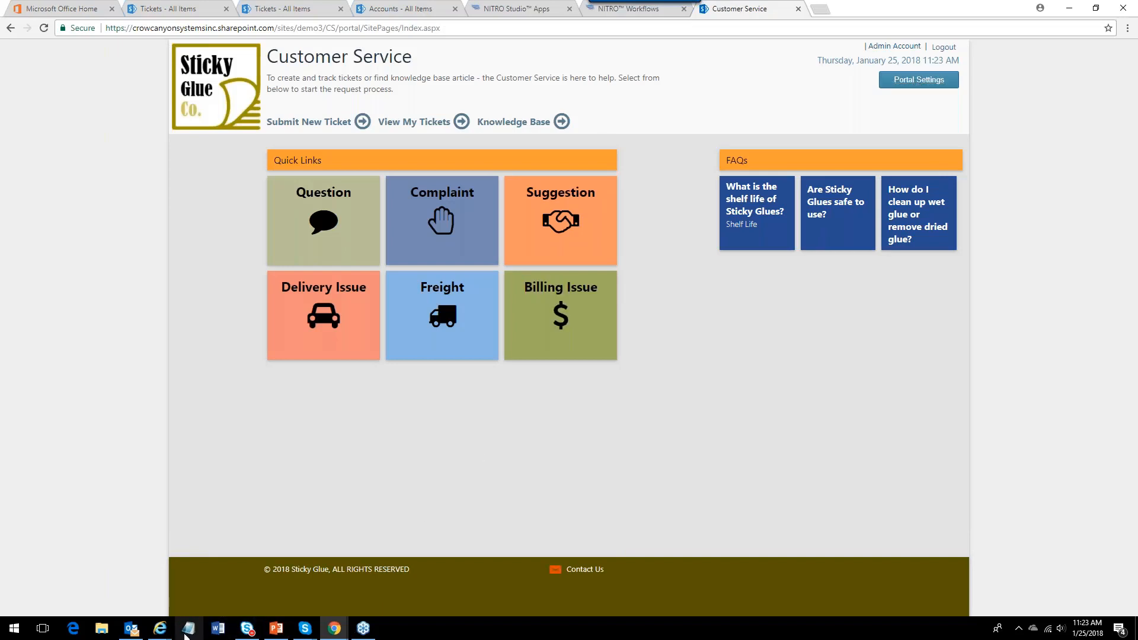
left_click(159, 632)
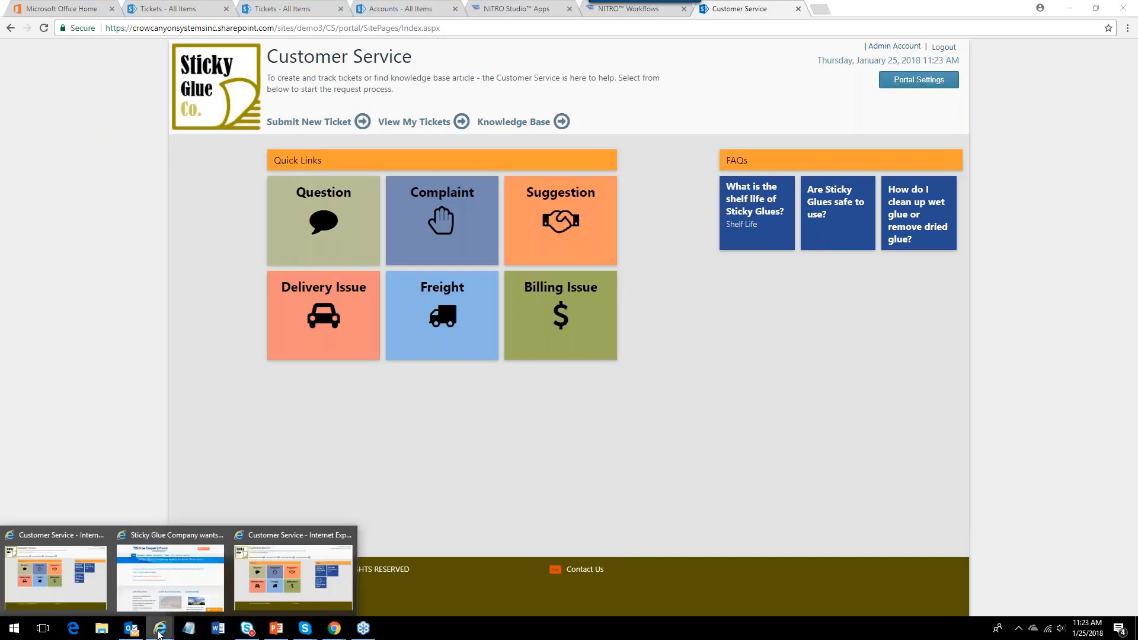
left_click(82, 591)
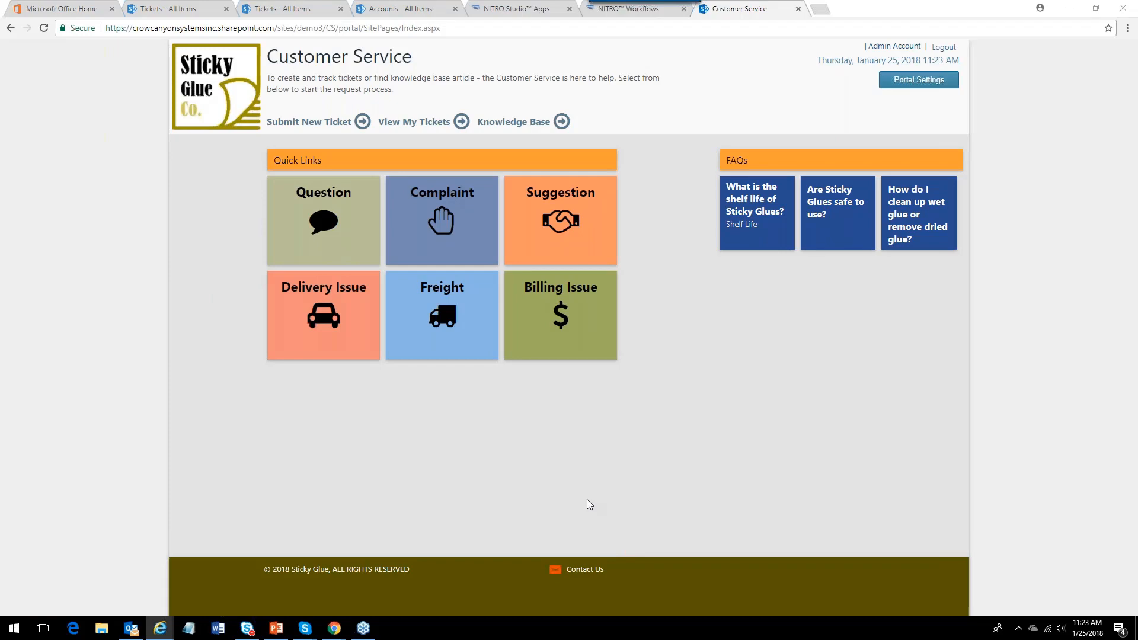
left_click_drag(1067, 33, 339, 35)
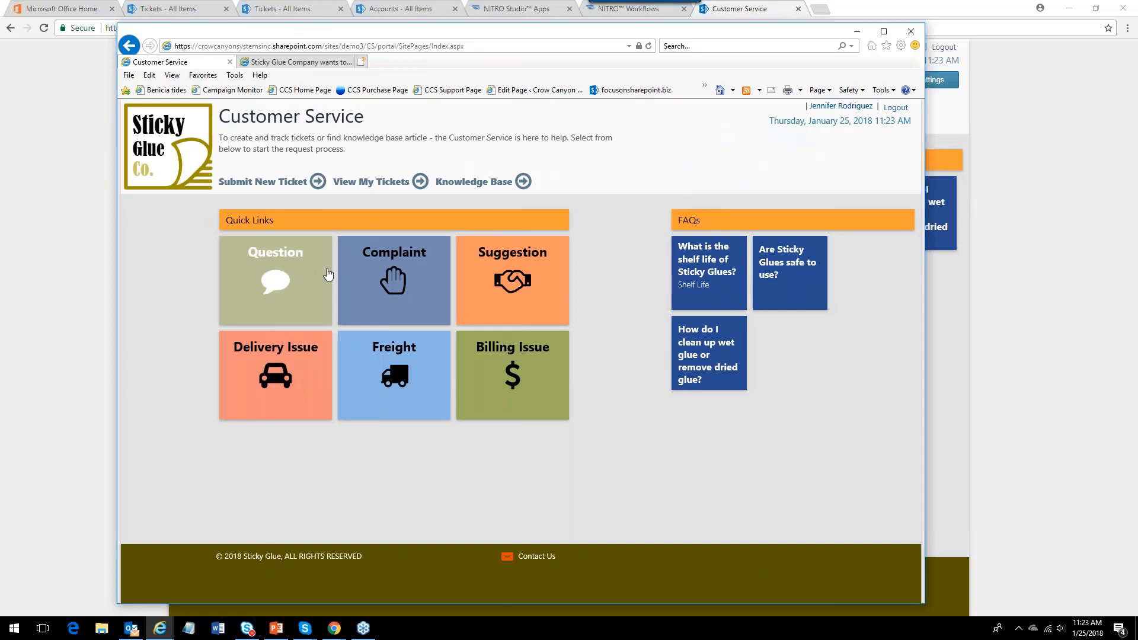
left_click(284, 293)
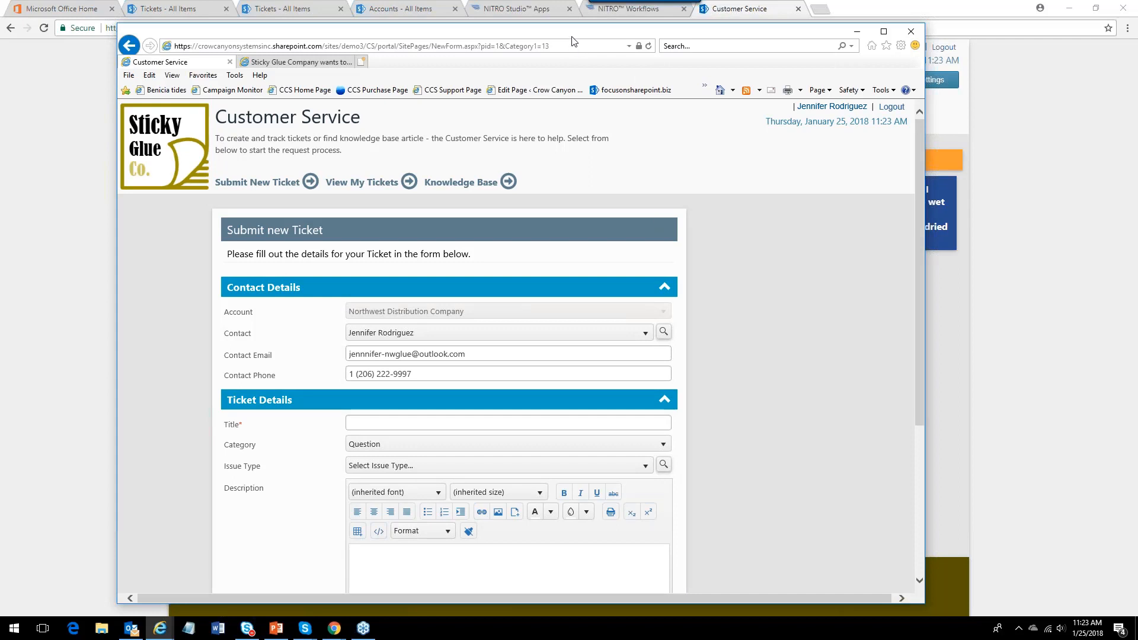
Enter the portal ticket title 'Pallett of Sticky Glue had 7 leaking bottles'.
left_click_drag(568, 33, 552, 14)
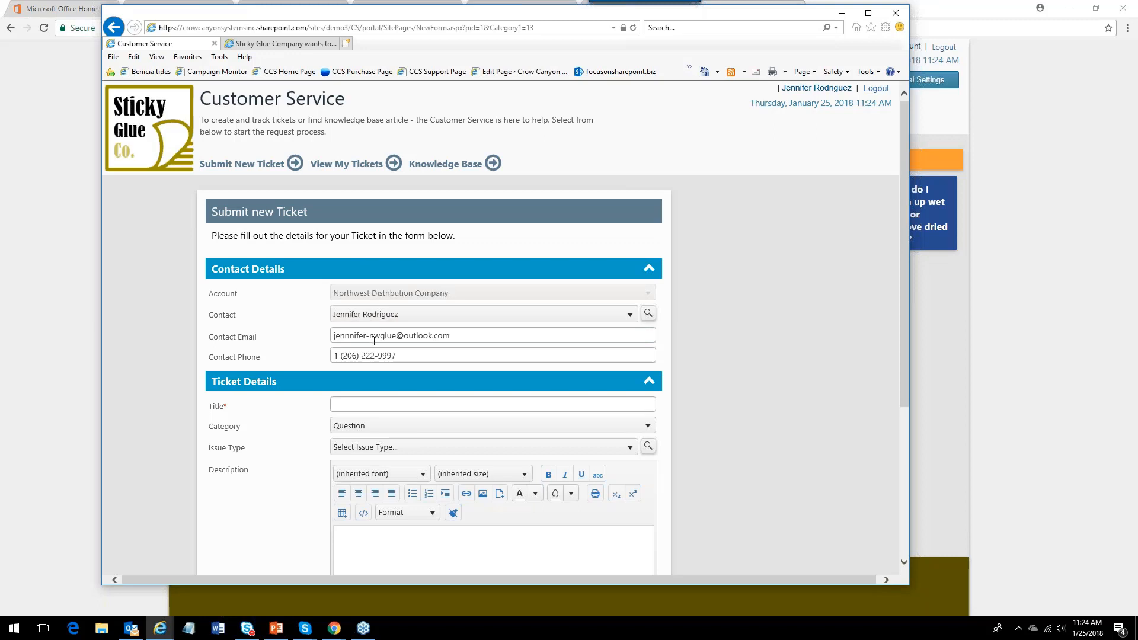
left_click(469, 405)
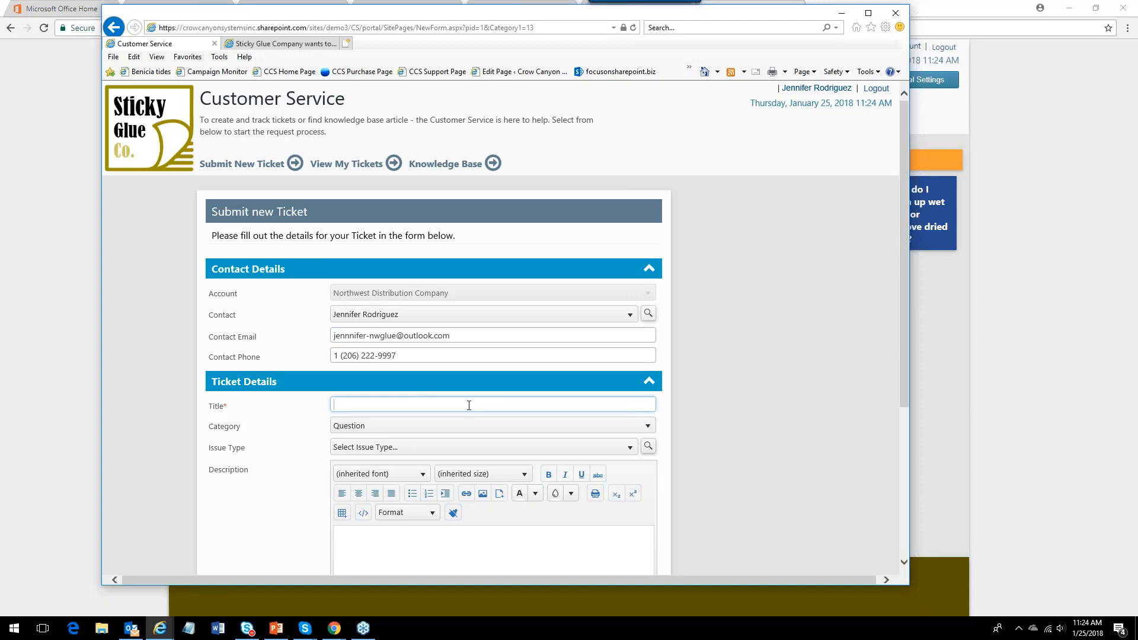
type("Pallett of Sticky Glue had 7 leaking bottles")
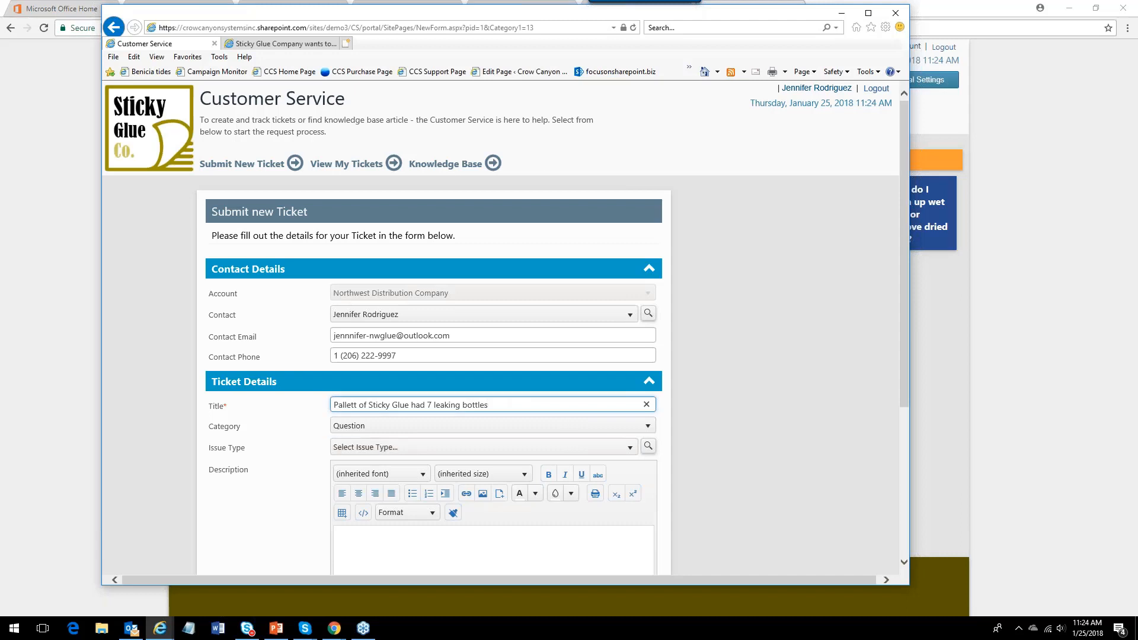
Set the portal ticket's Category to Complaint and Issue Type to Leakage.
left_click(555, 431)
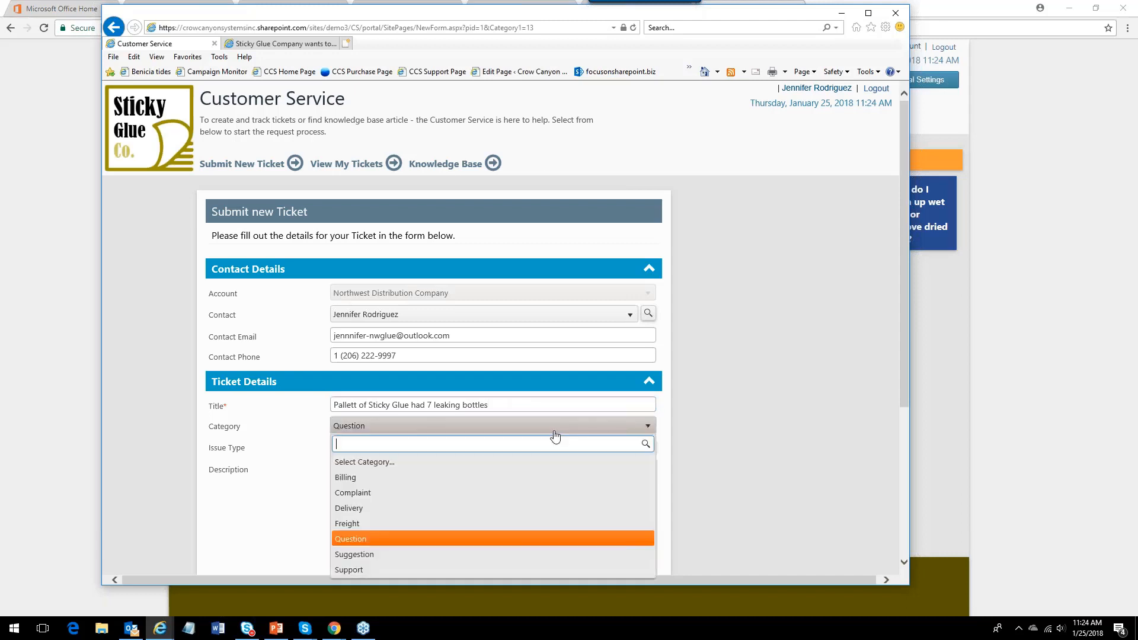
left_click(423, 491)
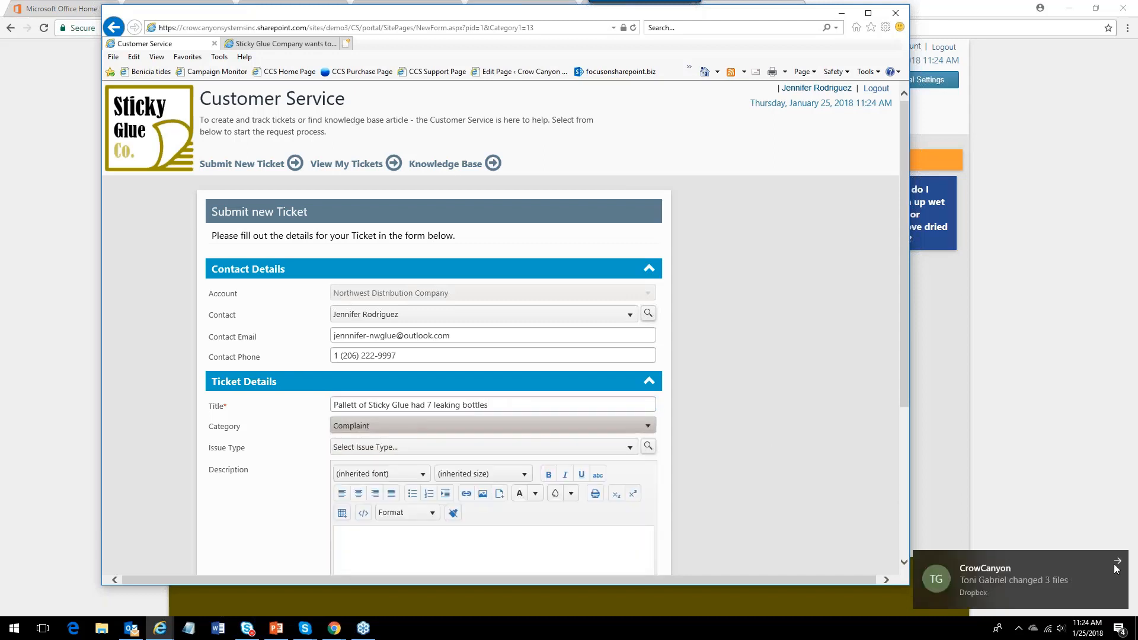
left_click(628, 448)
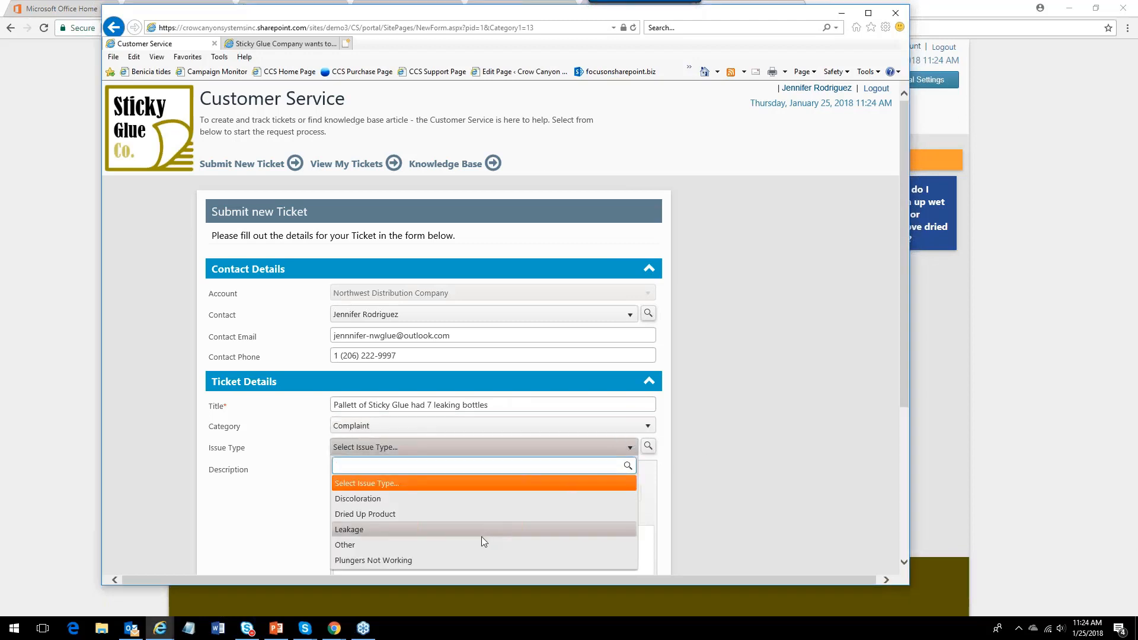
left_click(463, 531)
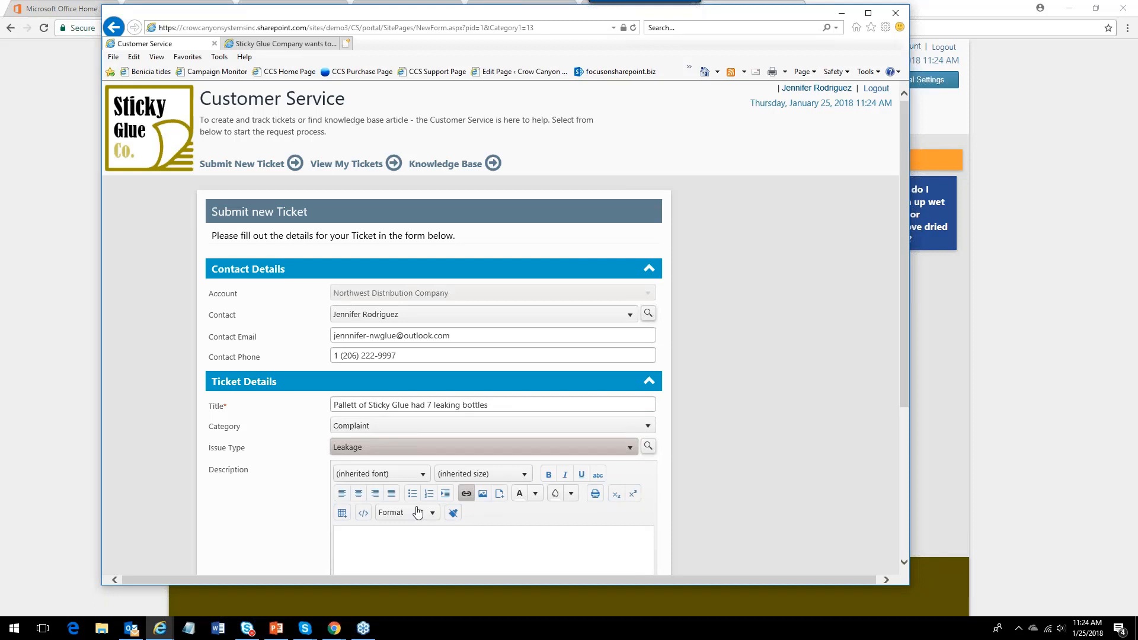
Submit the new portal ticket without a description.
left_click(409, 546)
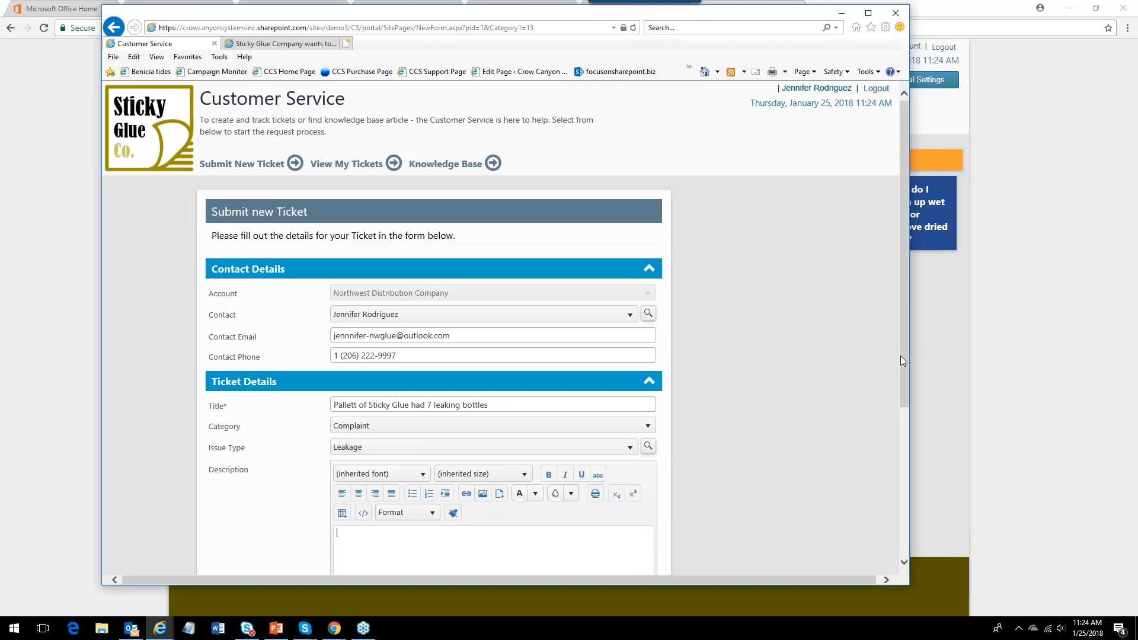
left_click_drag(902, 361, 904, 466)
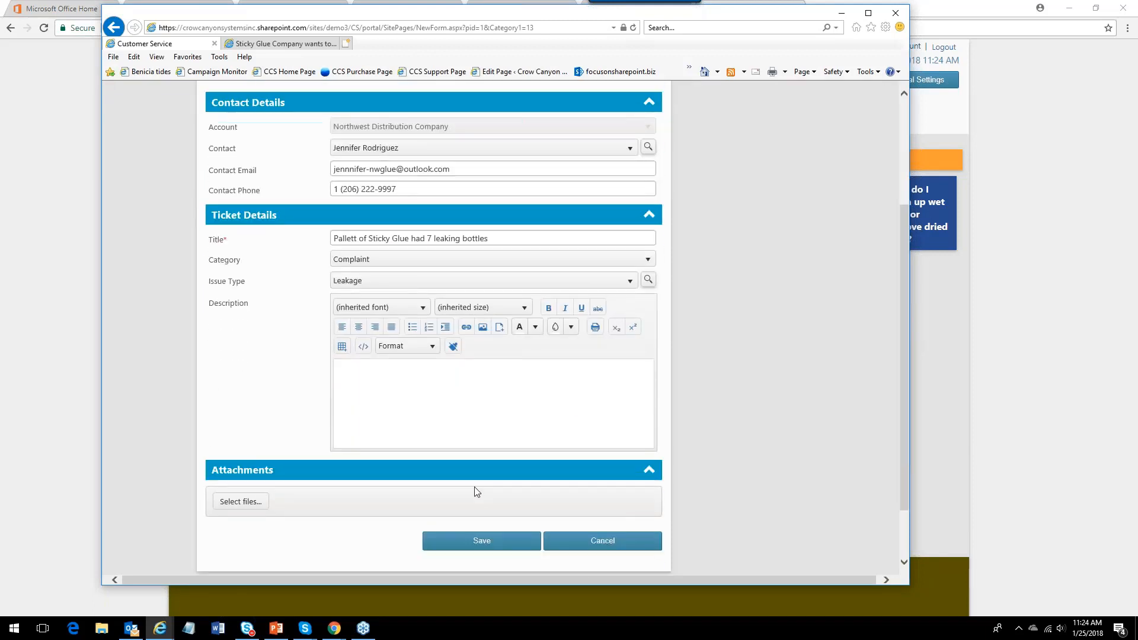
left_click_drag(904, 258, 893, 185)
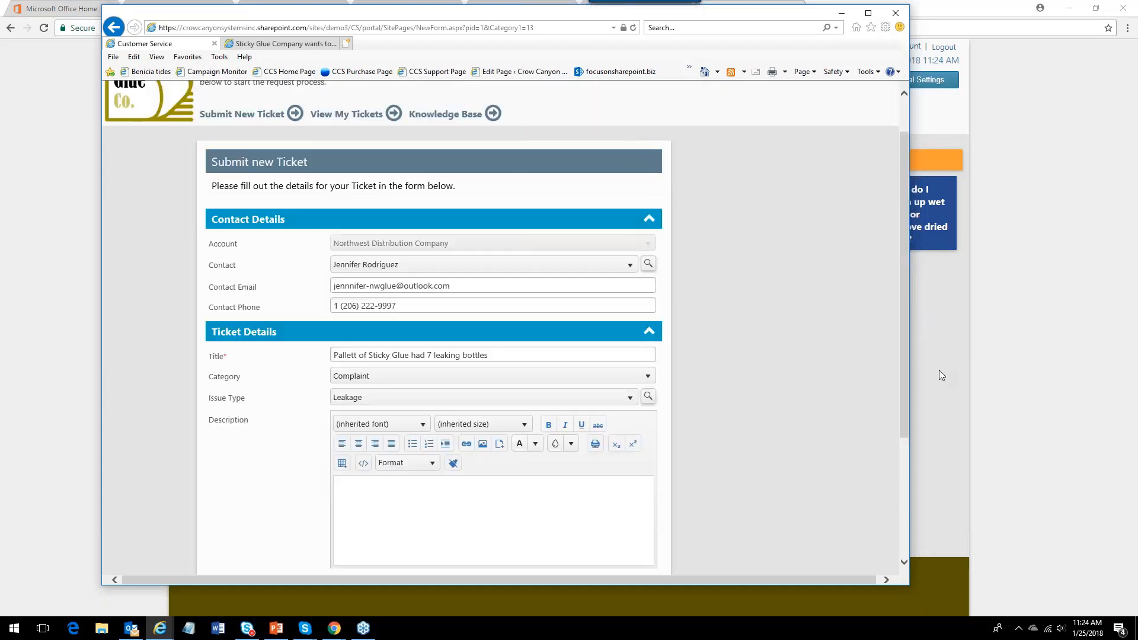
scroll(826, 447, "down", 2)
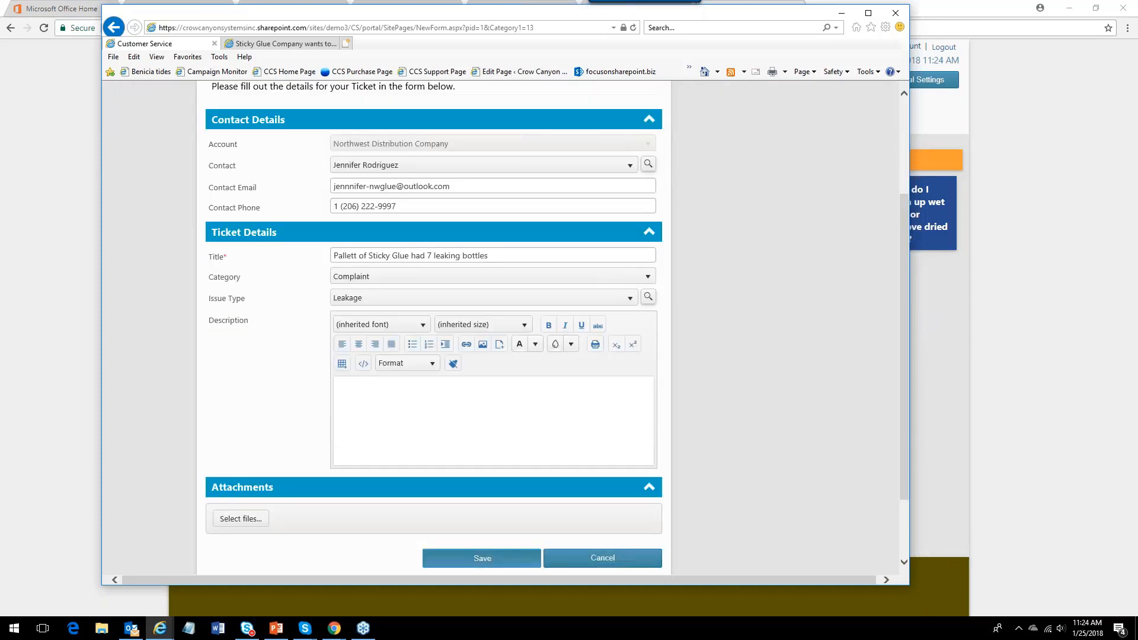
left_click(512, 551)
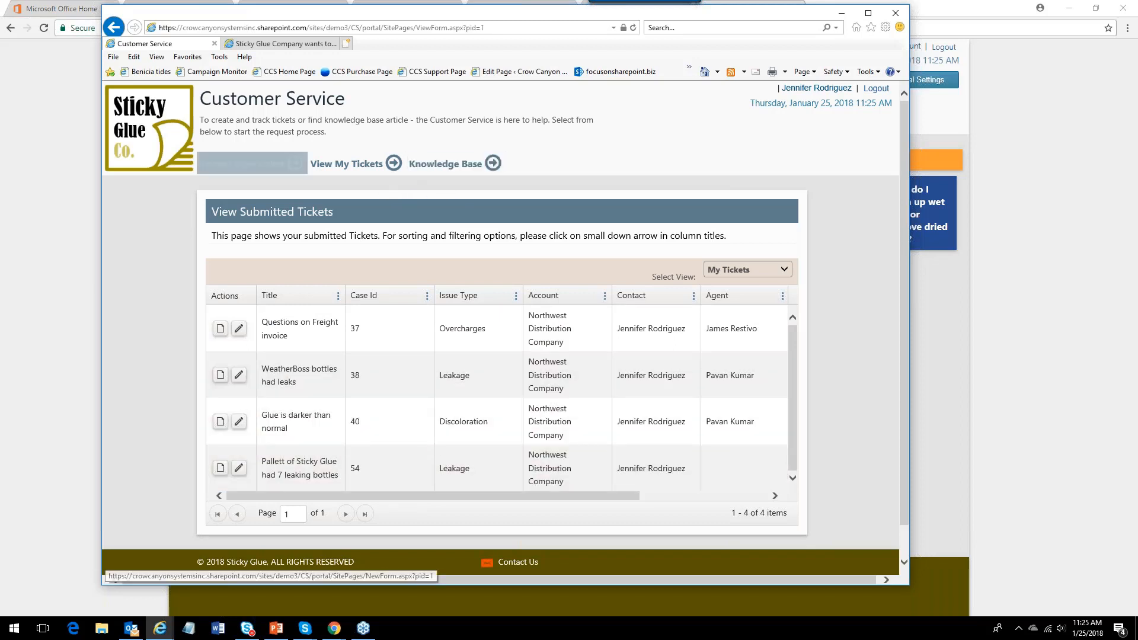
Search the portal knowledge base for sealant.
left_click(461, 169)
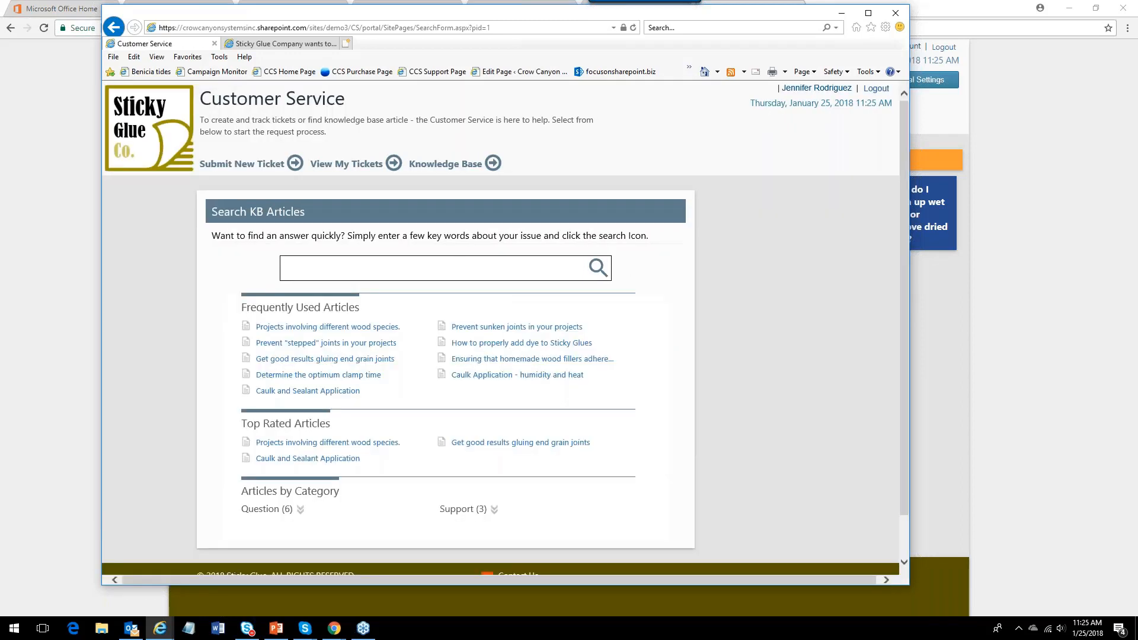
type("sealant")
left_click(601, 268)
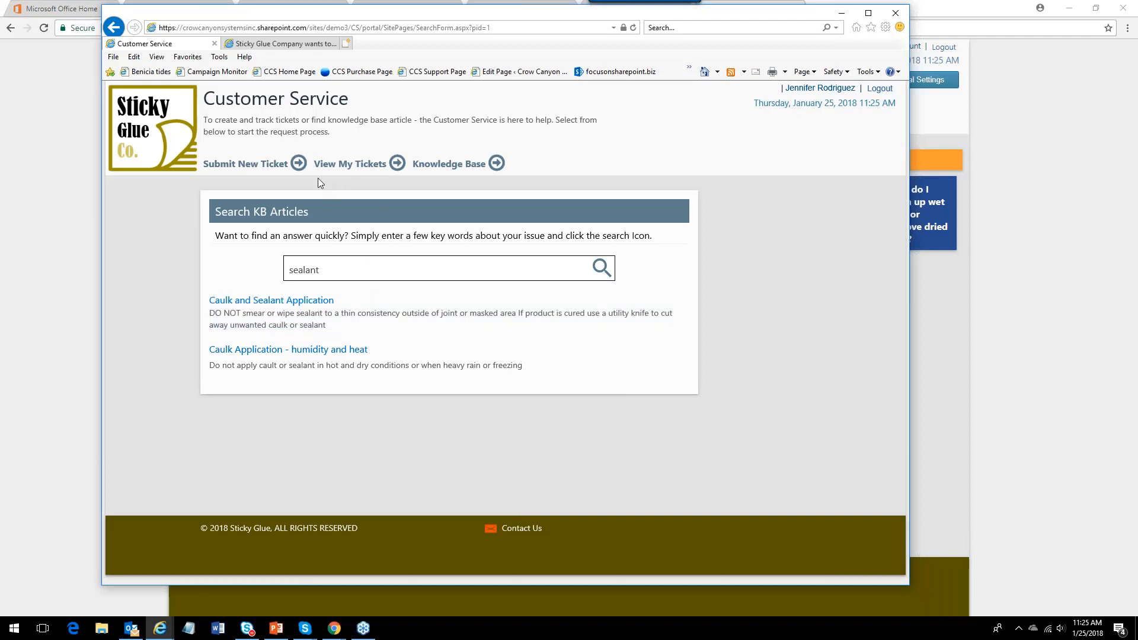
View the contact's submitted tickets and return to the portal home page.
left_click(359, 168)
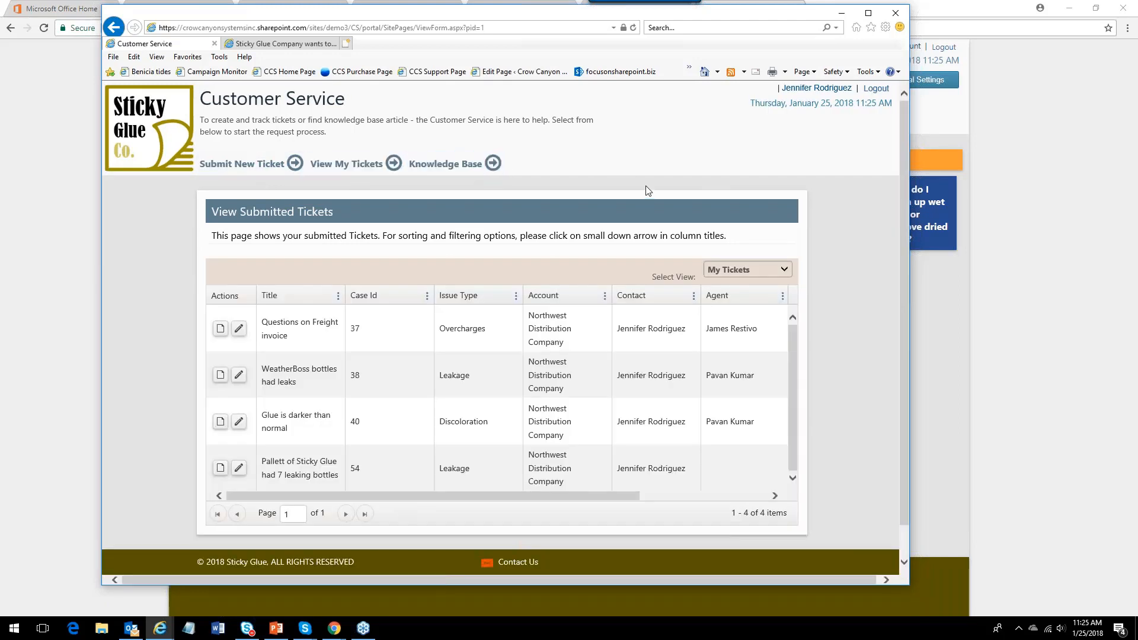
left_click(450, 164)
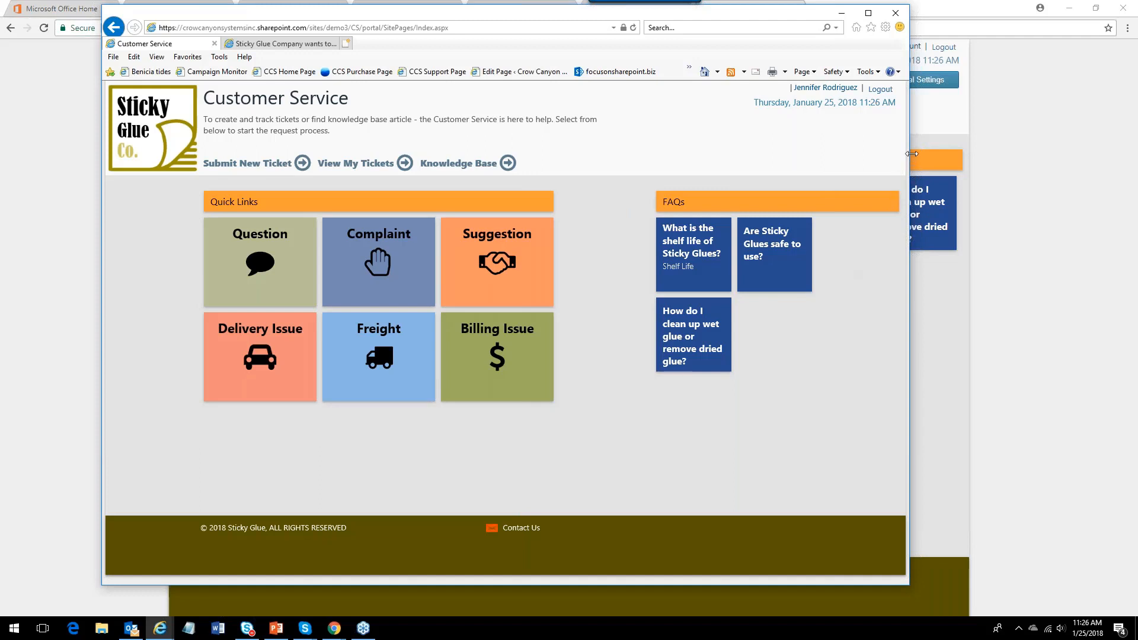
Preview the portal's mobile layout by narrowing the window and opening My Tickets from its menu.
left_click_drag(908, 155, 319, 144)
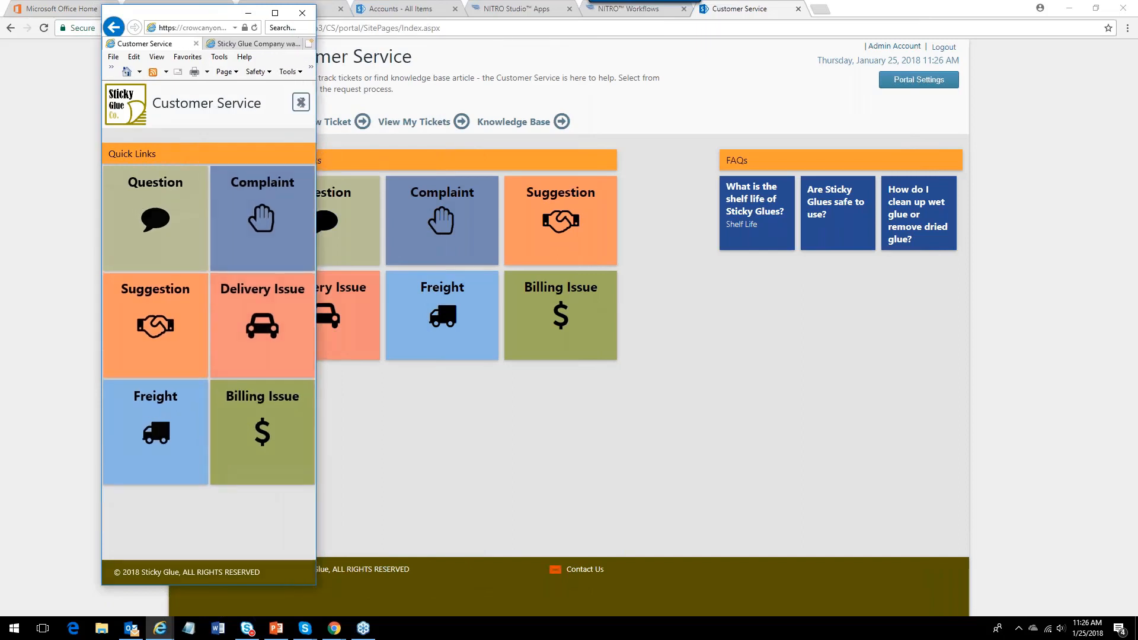
left_click(300, 102)
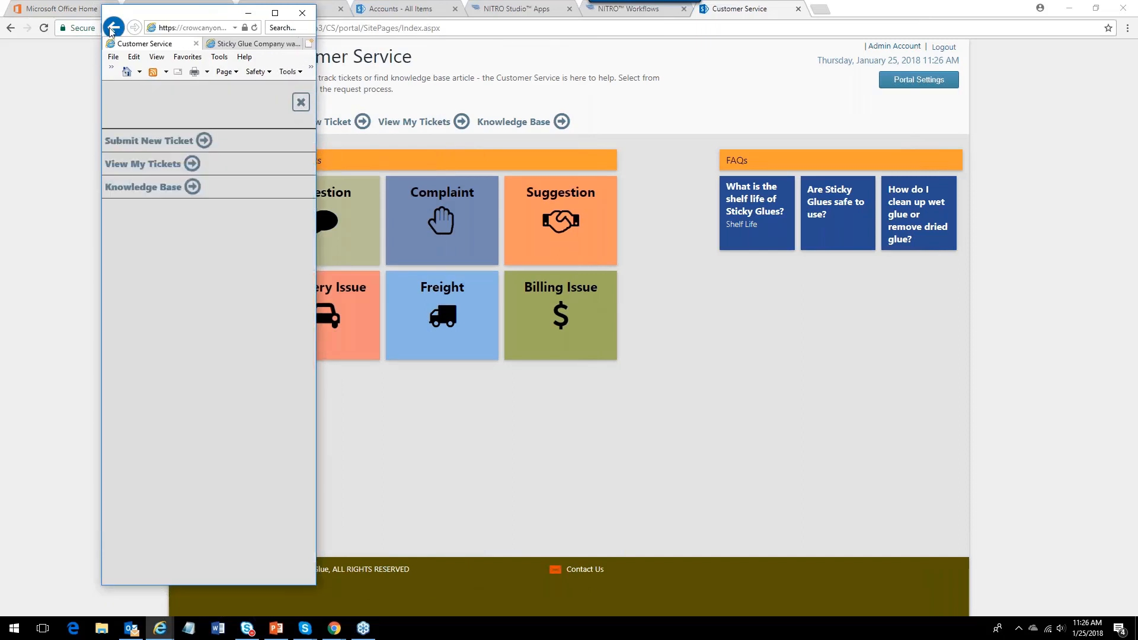
left_click(191, 171)
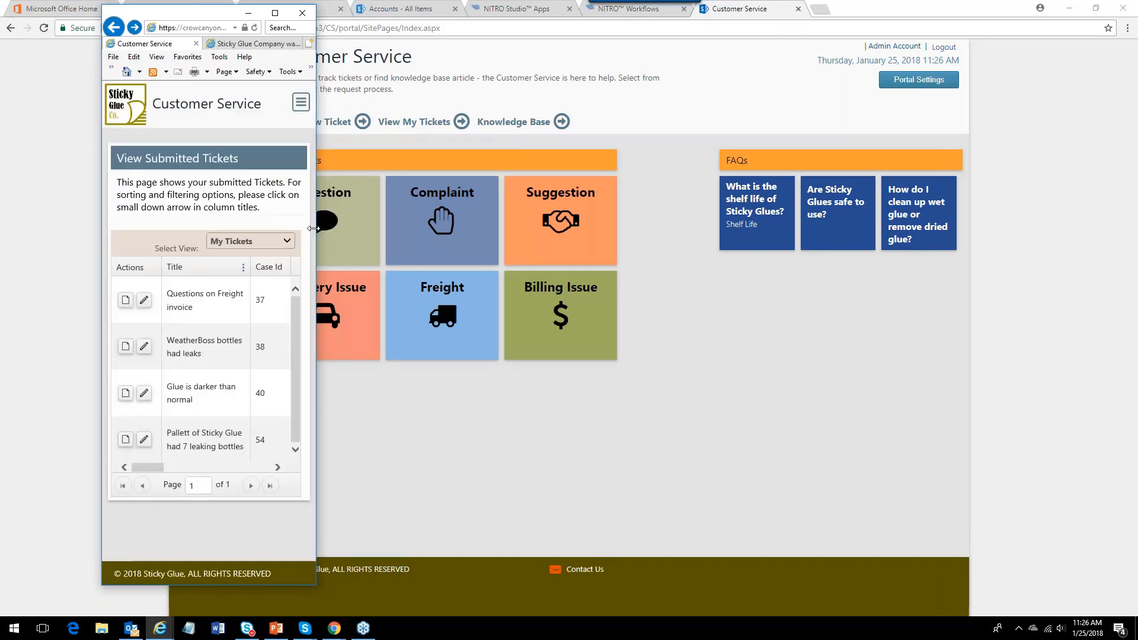
left_click_drag(318, 229, 1137, 228)
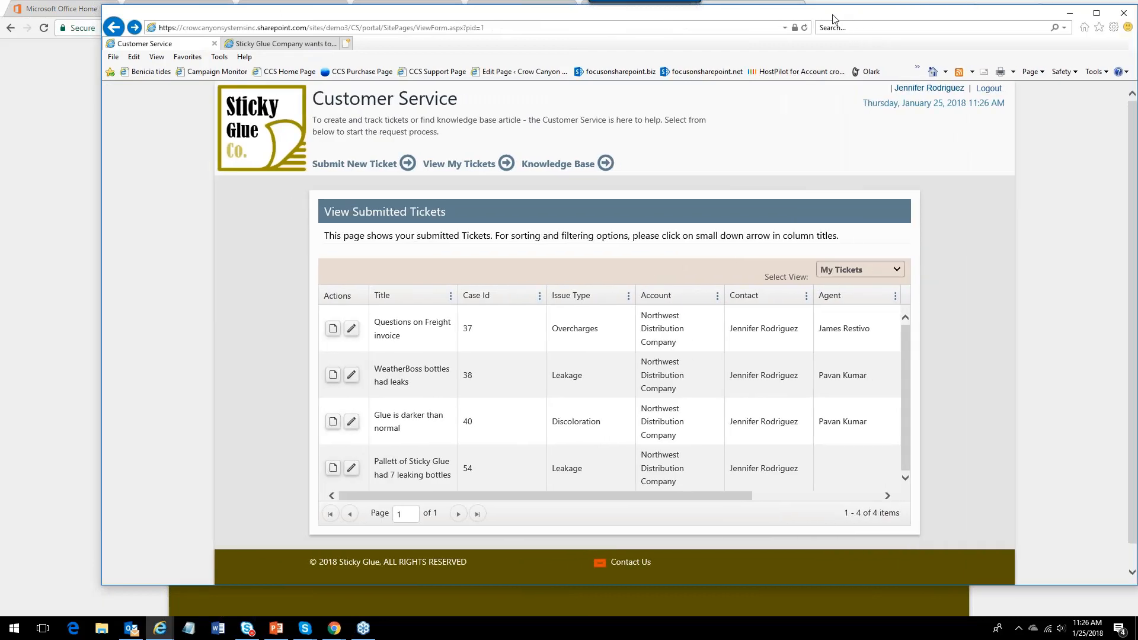
left_click_drag(833, 19, 748, 21)
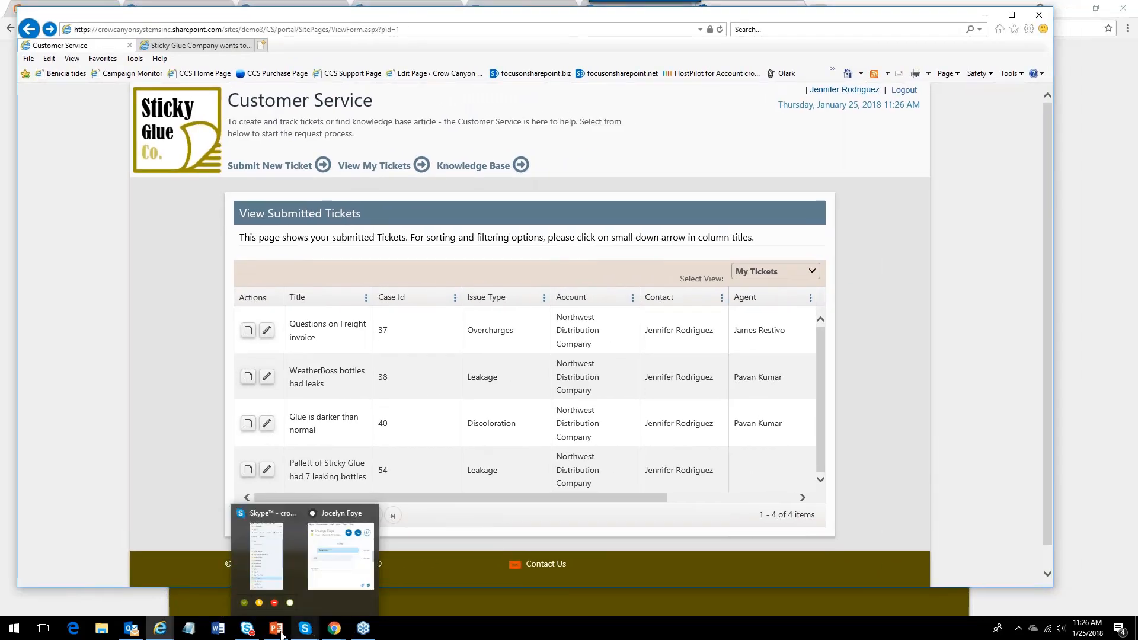
Bring up a private browser window showing the portal signed in as another account contact.
mouse_move(164, 623)
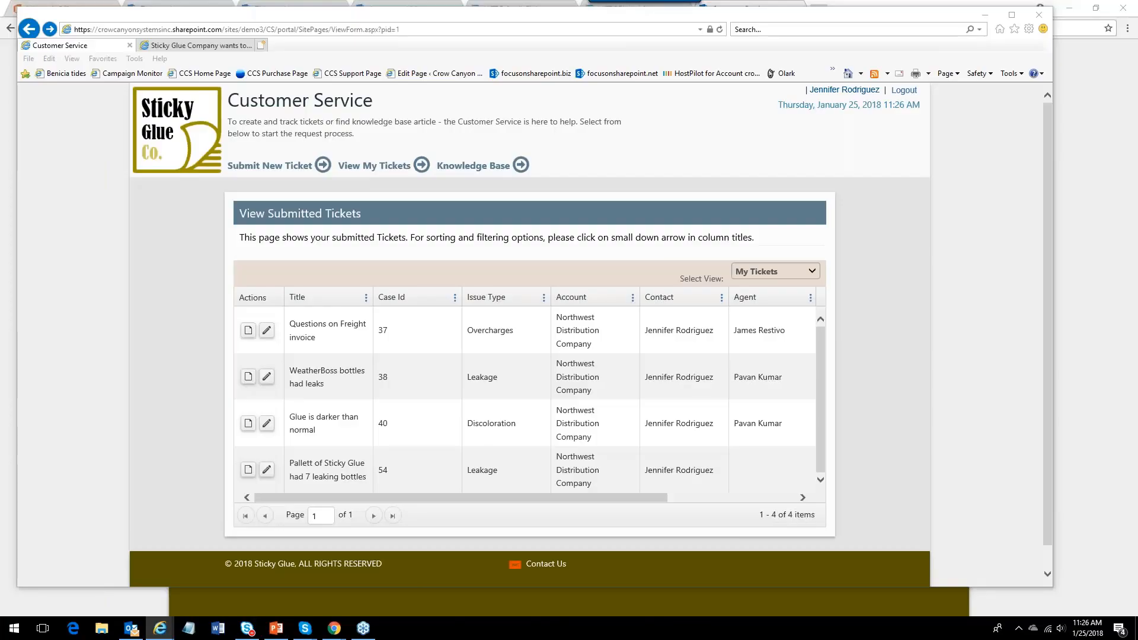
left_click_drag(1137, 70, 97, 19)
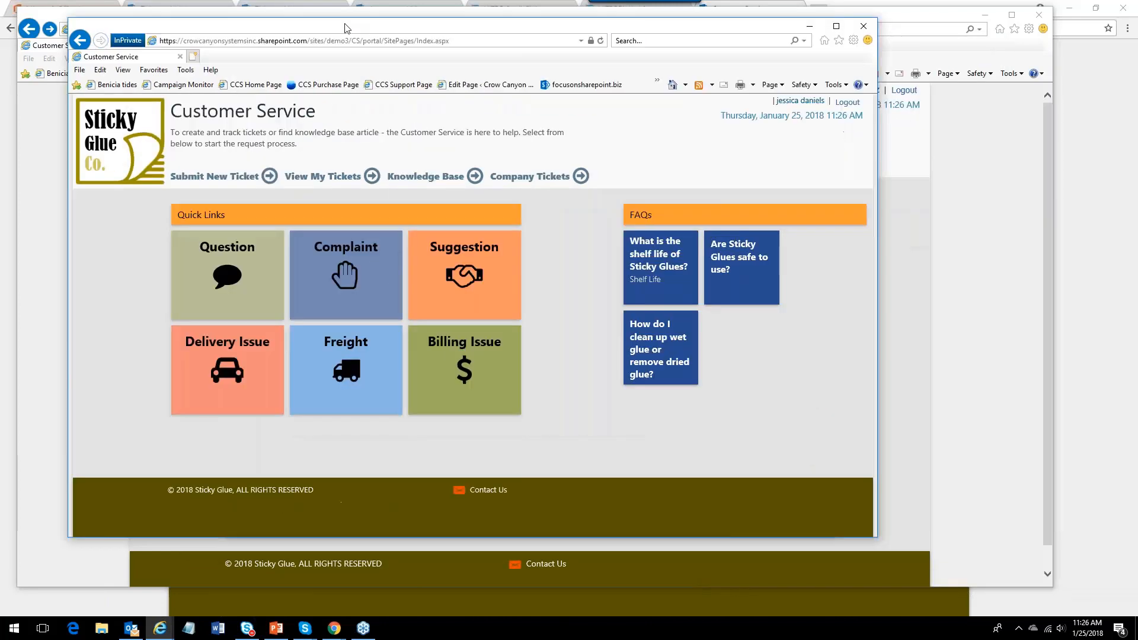
Maximize the private browser window and open the portal's Company Tickets page.
left_click(836, 26)
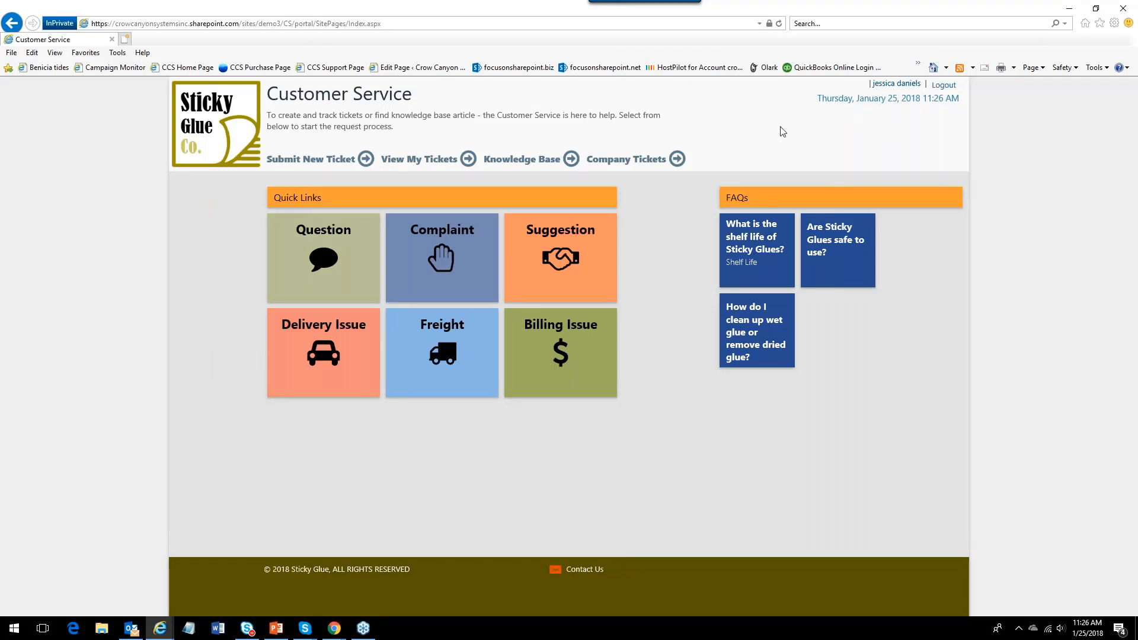
left_click(633, 161)
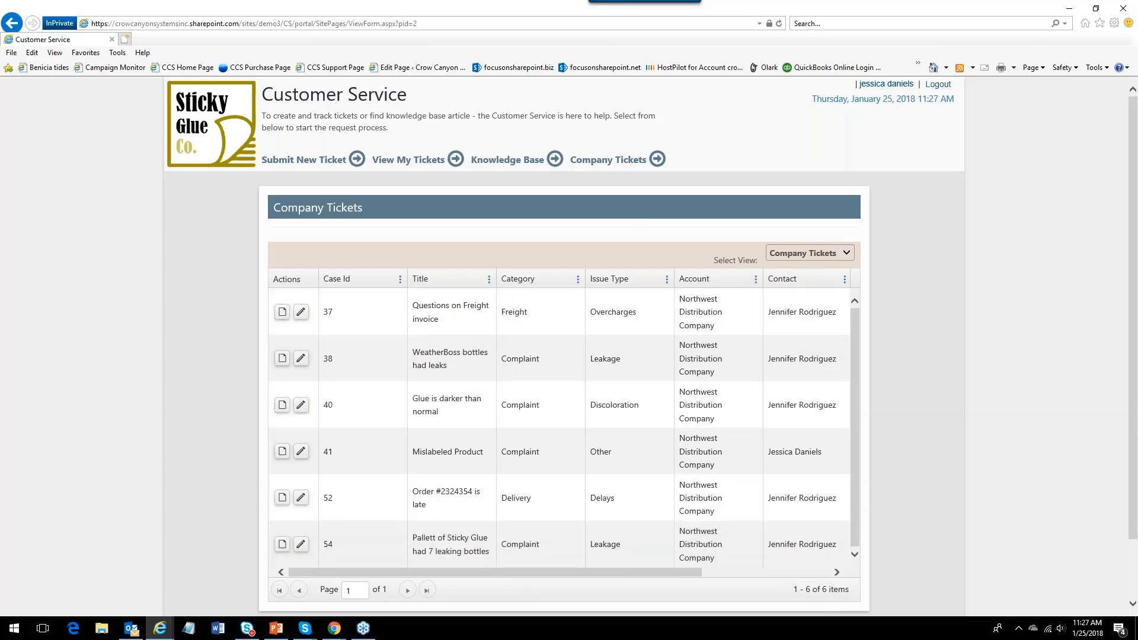
Switch the company tickets view to My Tickets and back to Company Tickets.
left_click(818, 253)
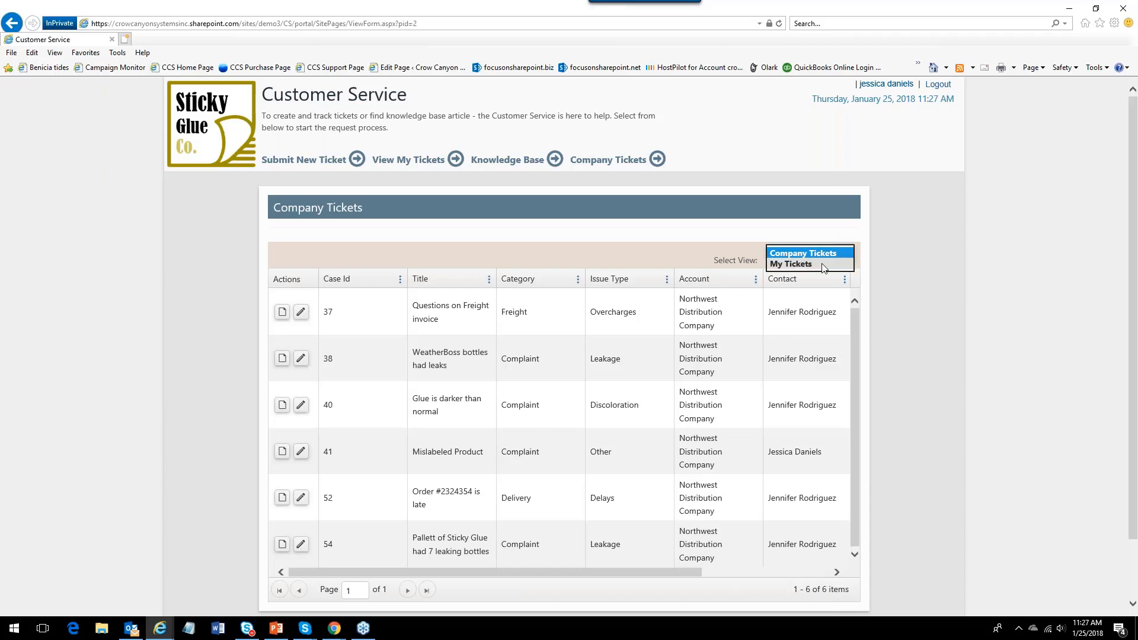
left_click(822, 265)
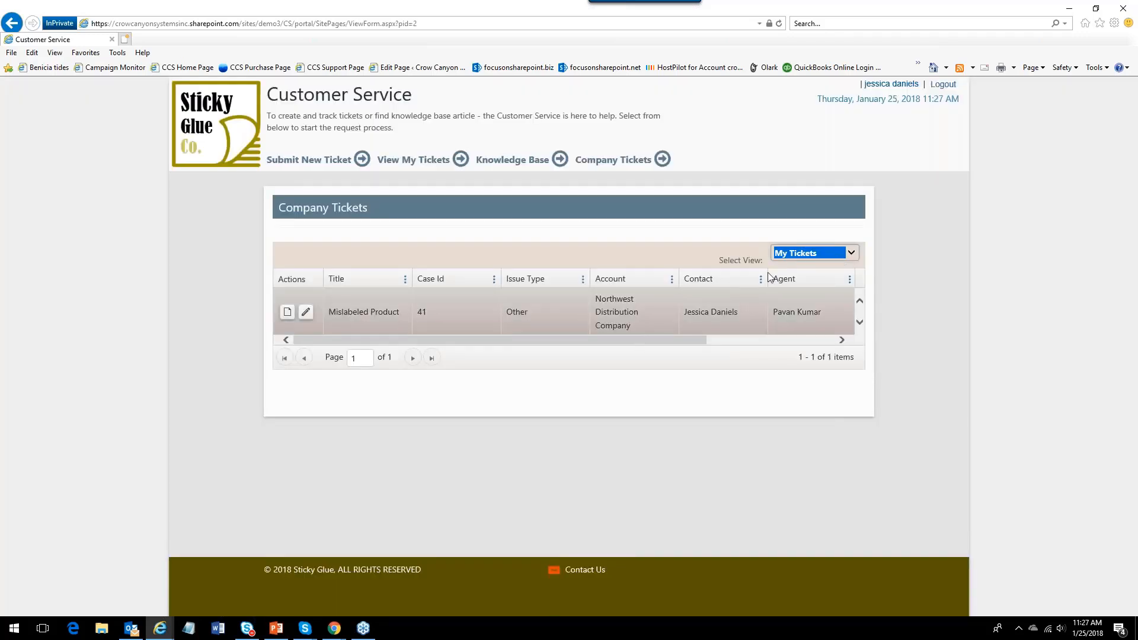
left_click(851, 253)
left_click(836, 243)
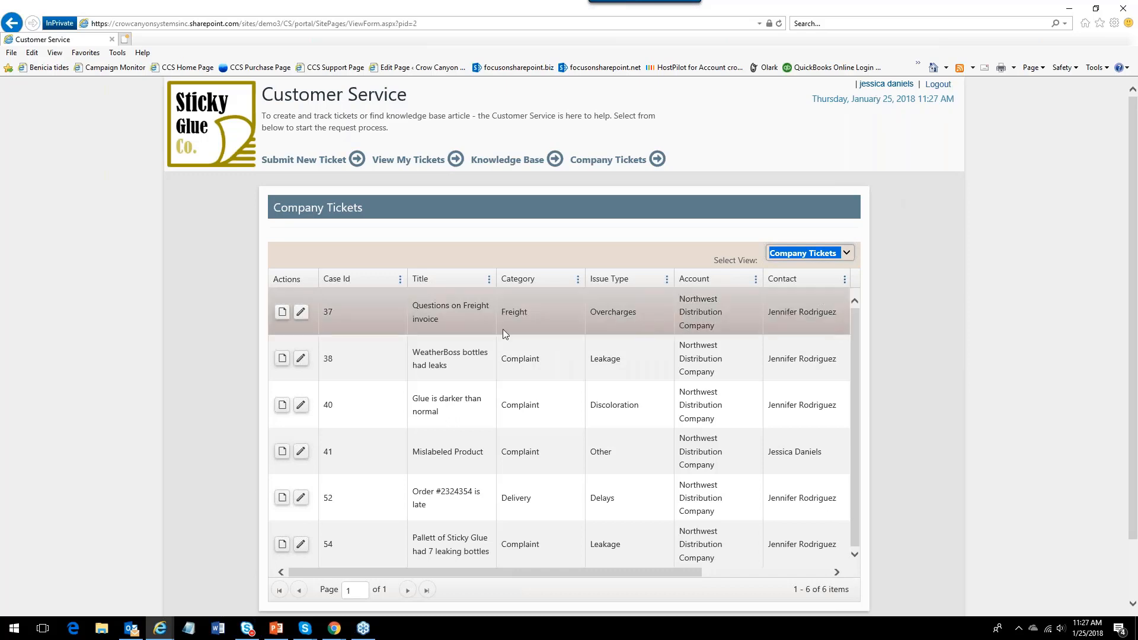
Return to the admin browser, open Portal Settings and expand the Home Page Settings and Portal Pages sections, then go back to the portal home.
left_click(1071, 8)
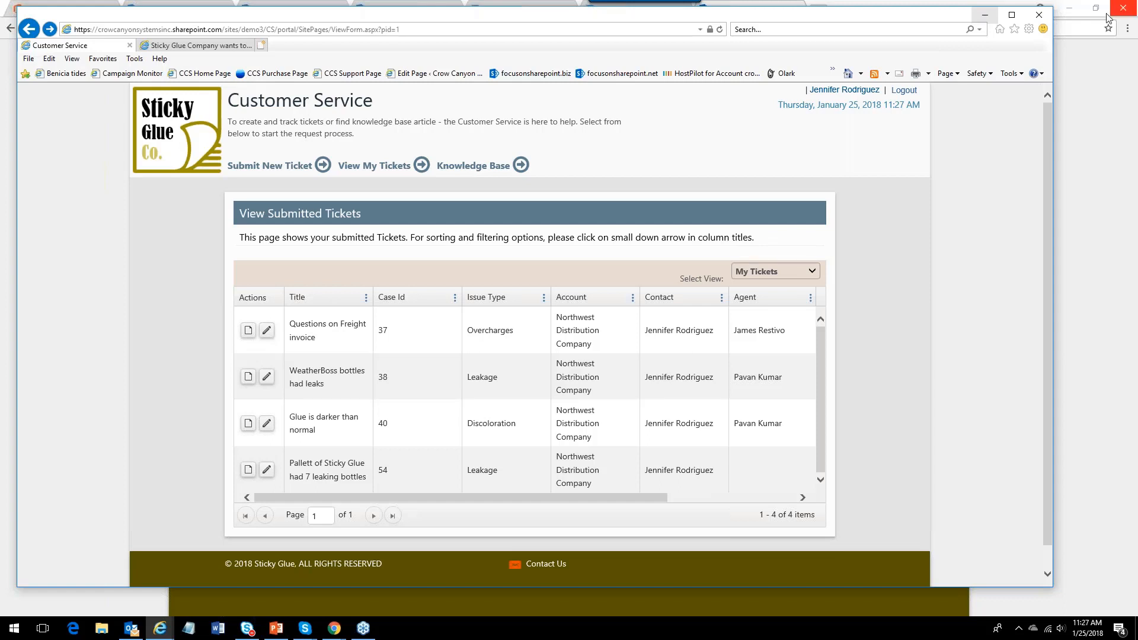
left_click(985, 16)
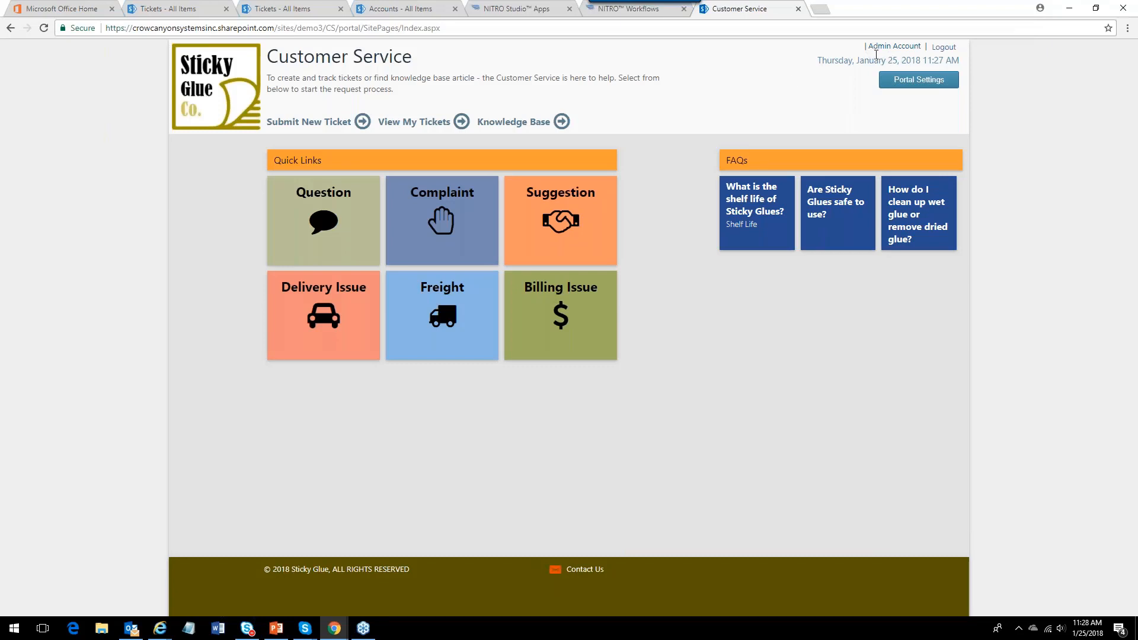
left_click(910, 81)
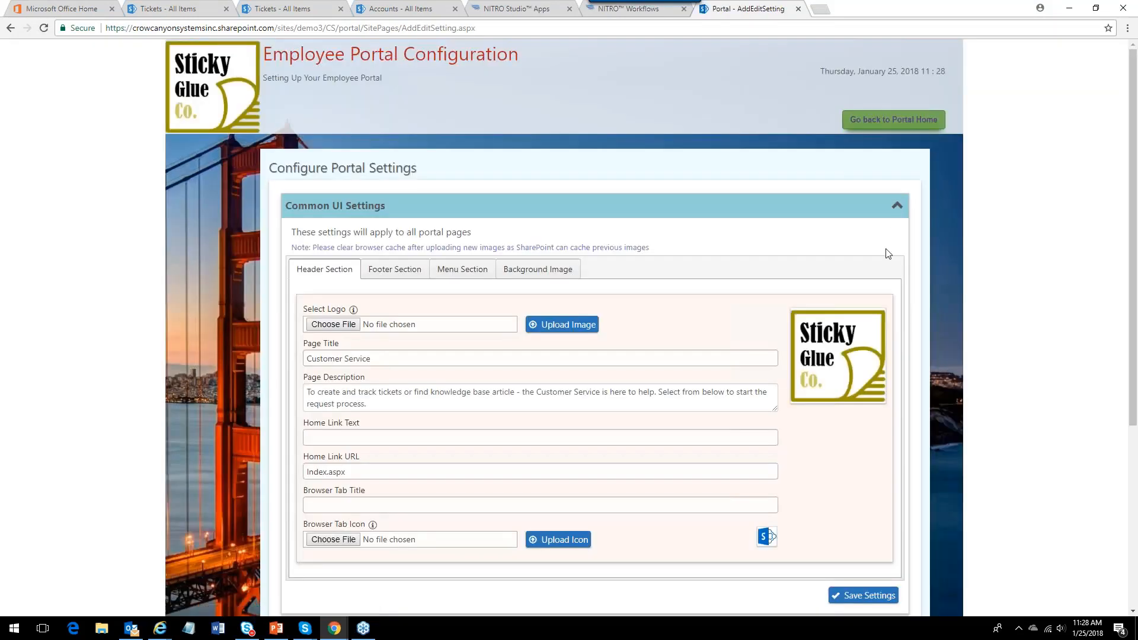
left_click(897, 207)
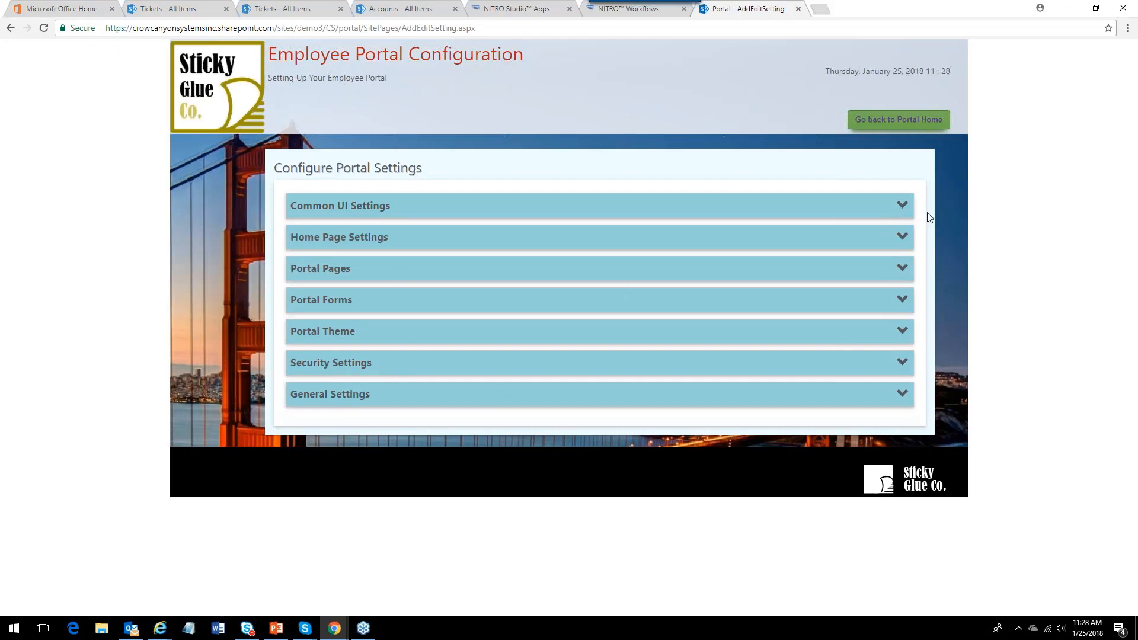
left_click(903, 208)
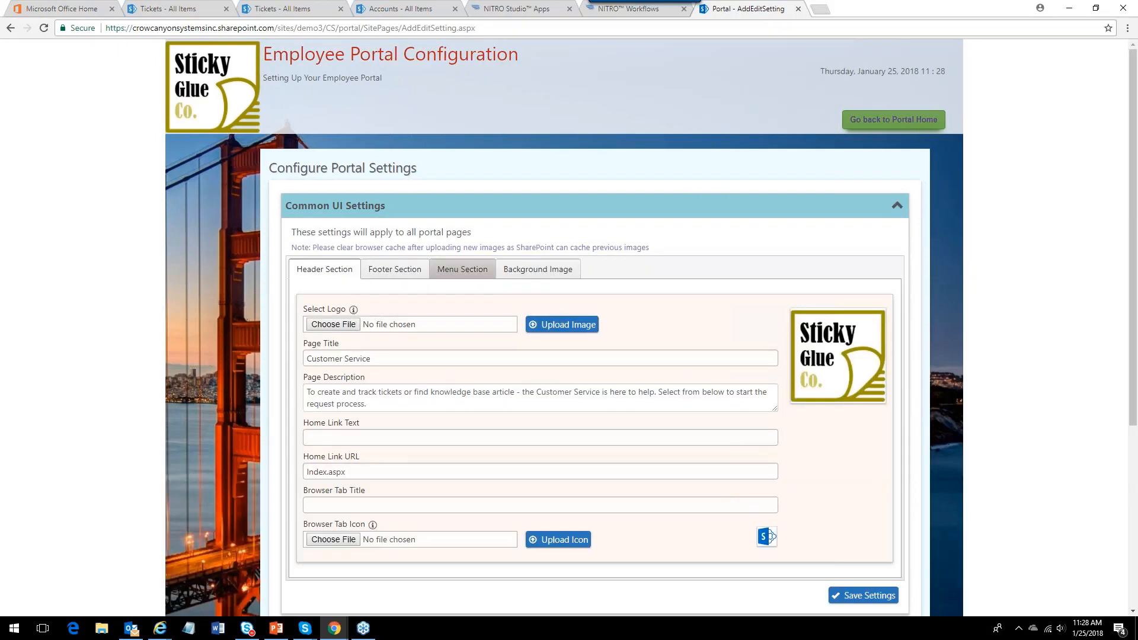
left_click(901, 208)
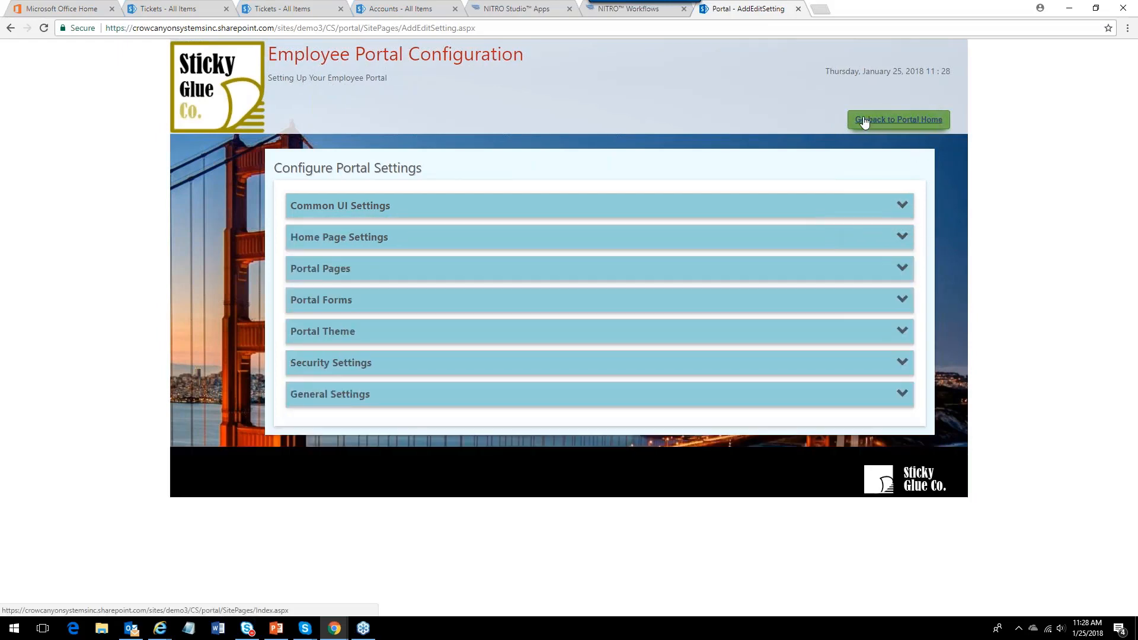
left_click(901, 264)
left_click(898, 238)
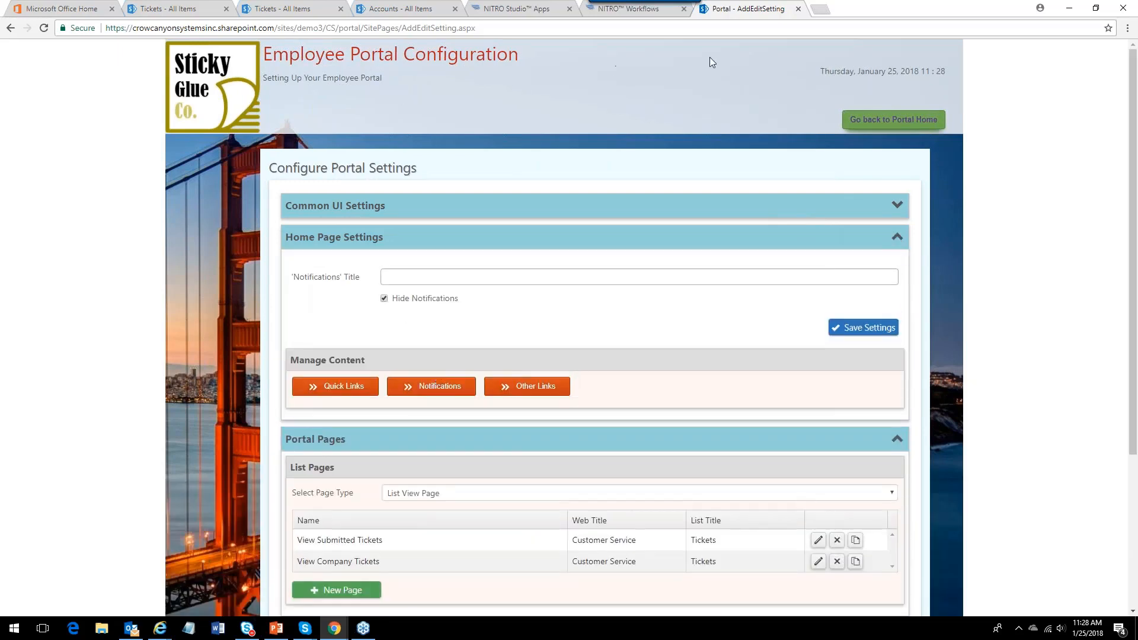
left_click(877, 120)
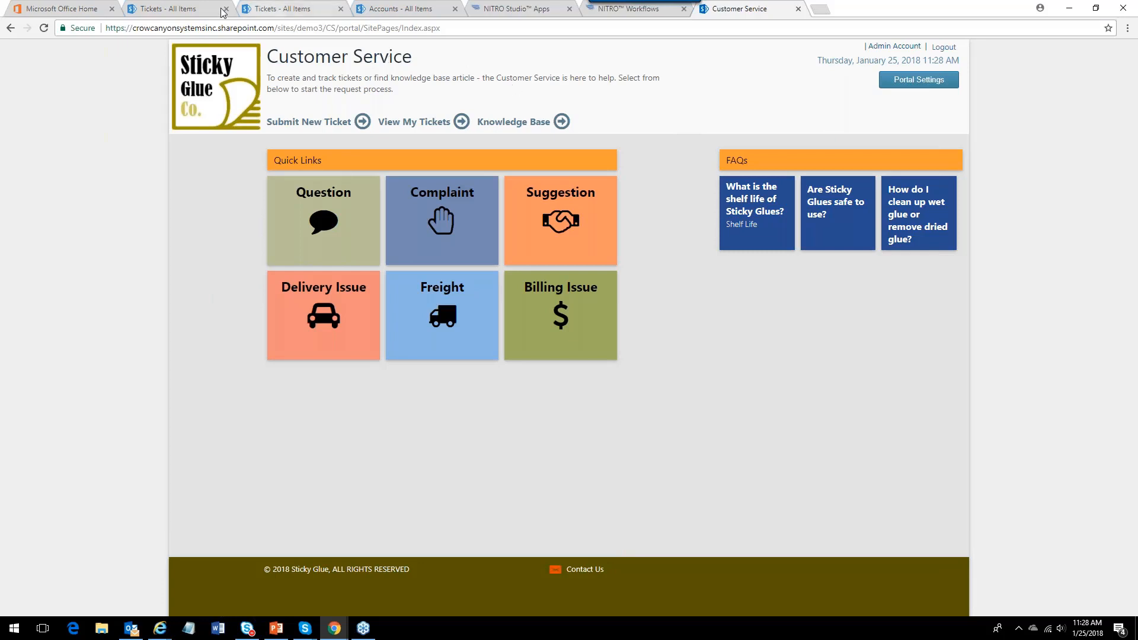
Switch to the Tickets All Items tab and reload the list.
left_click(189, 10)
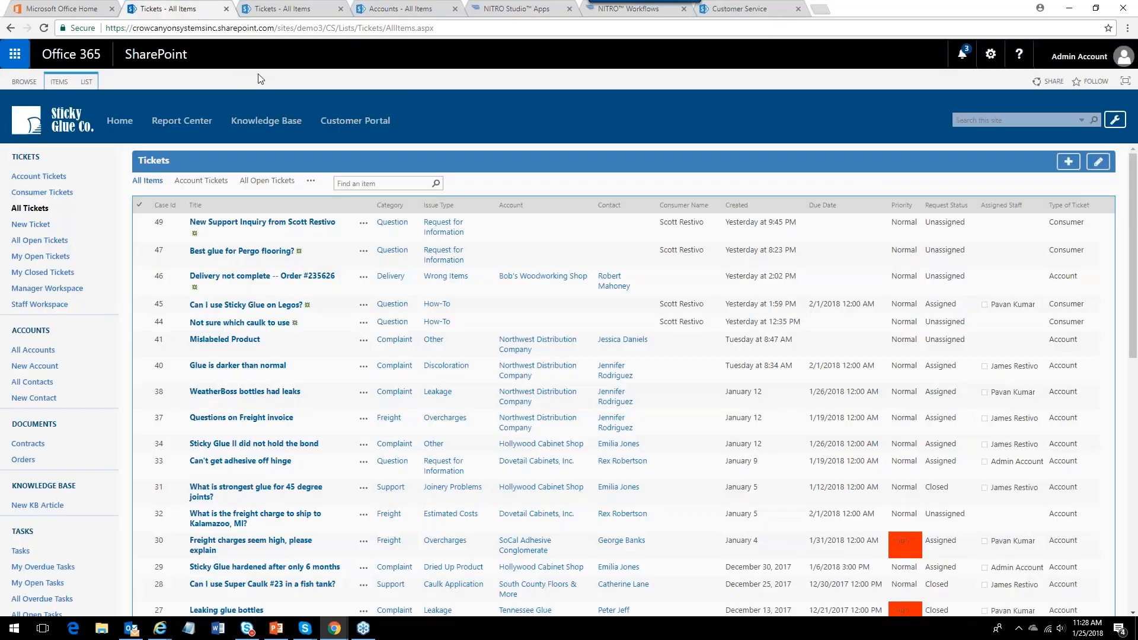
left_click(44, 28)
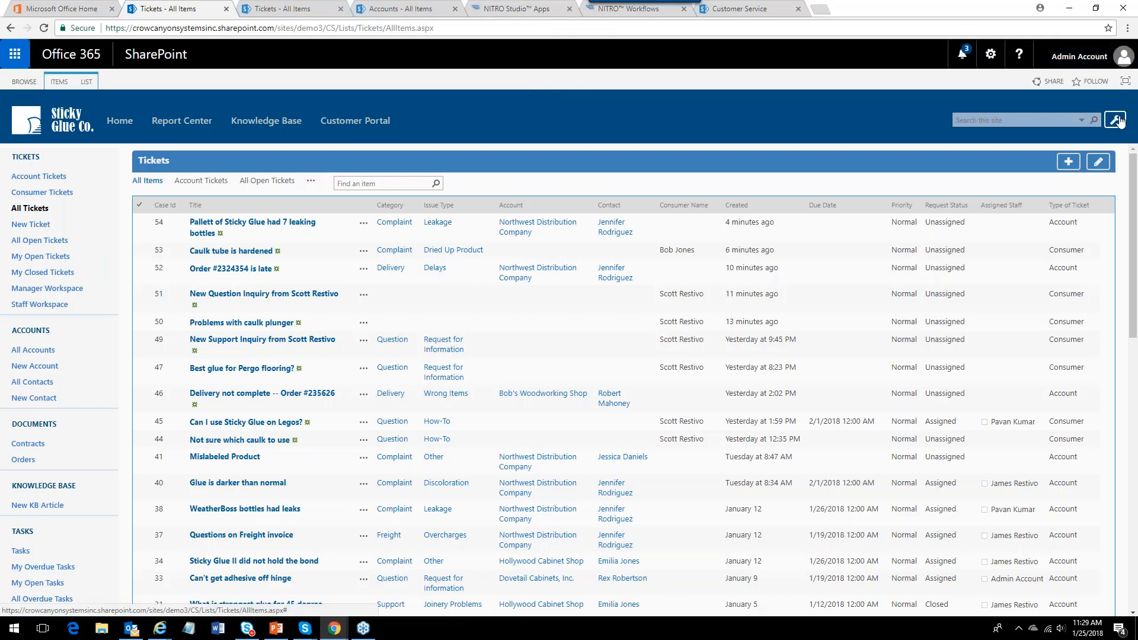
Switch to the NITRO Studio Apps tab and scroll through the available apps.
left_click(508, 10)
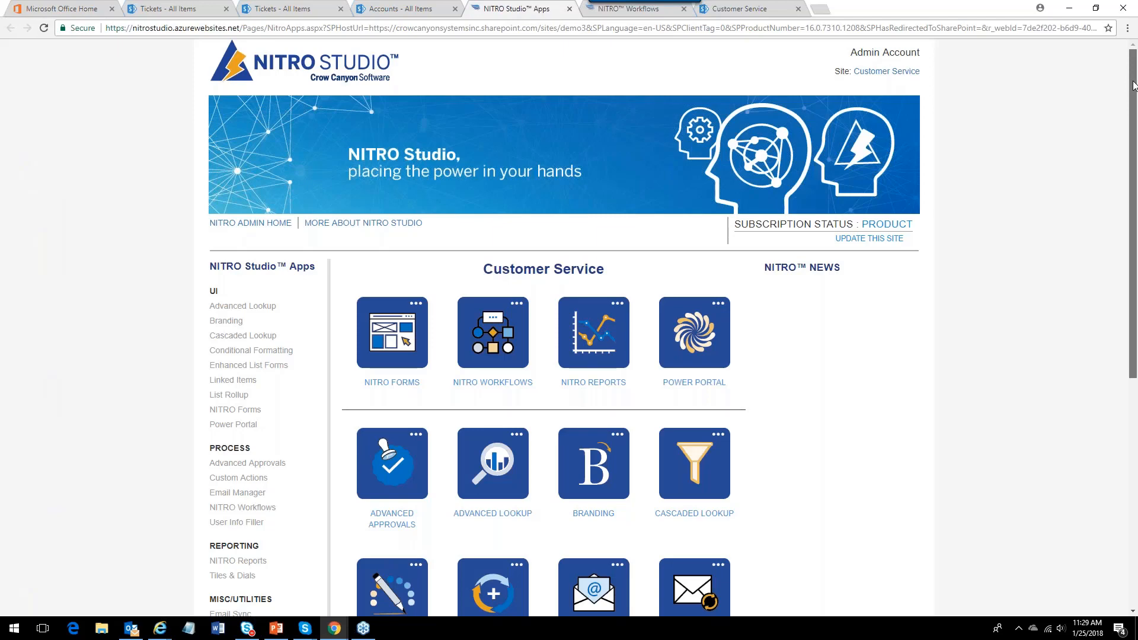
scroll(526, 171, "down", 2)
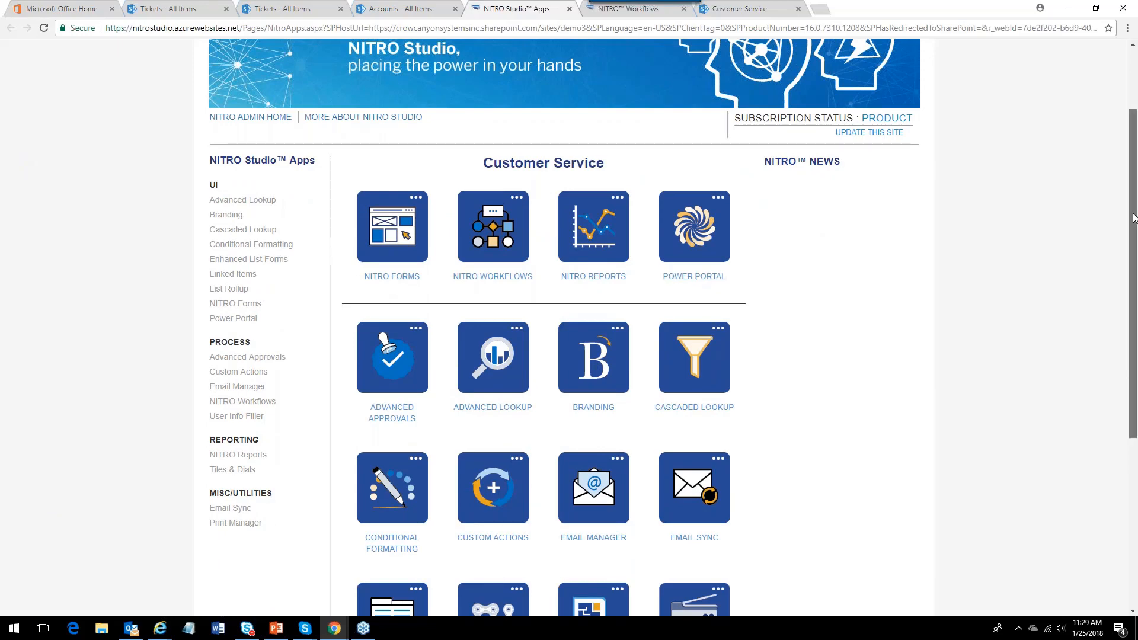
left_click_drag(1134, 219, 1133, 286)
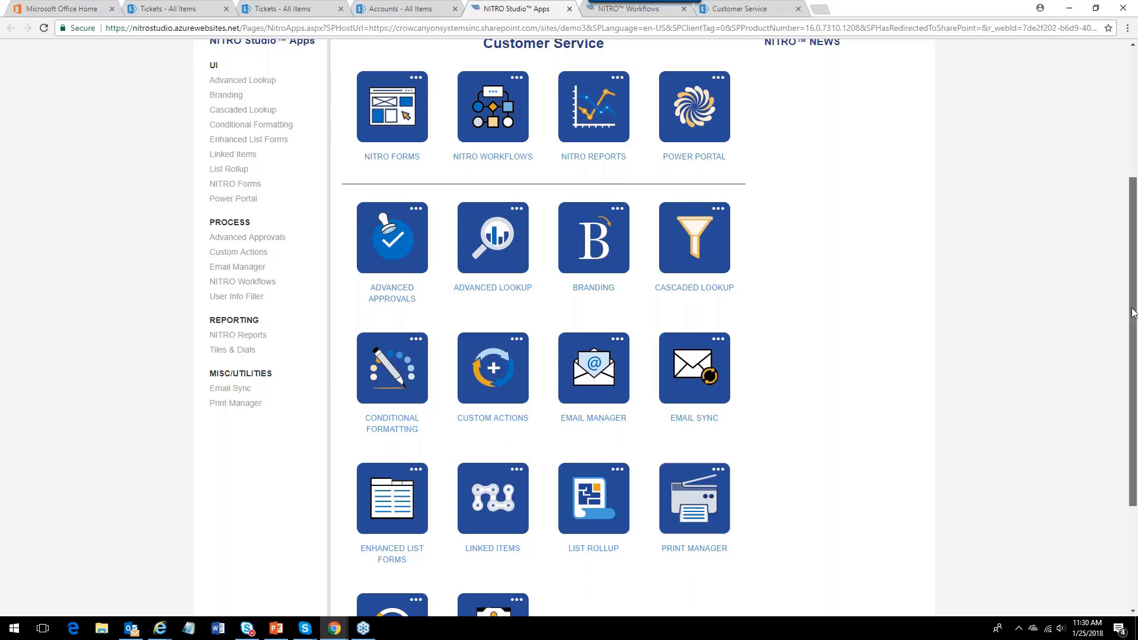
scroll(1134, 317, "down", 1)
scroll(1134, 323, "up", 2)
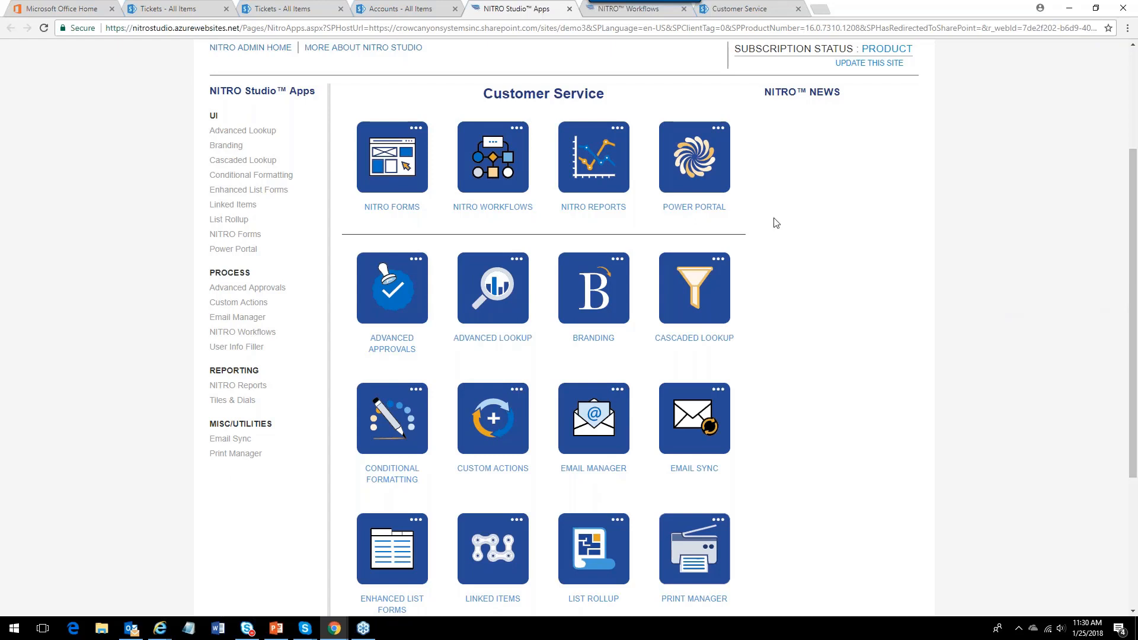
Open NITRO Workflows and sort the configured workflows by List Name in descending order.
left_click(476, 209)
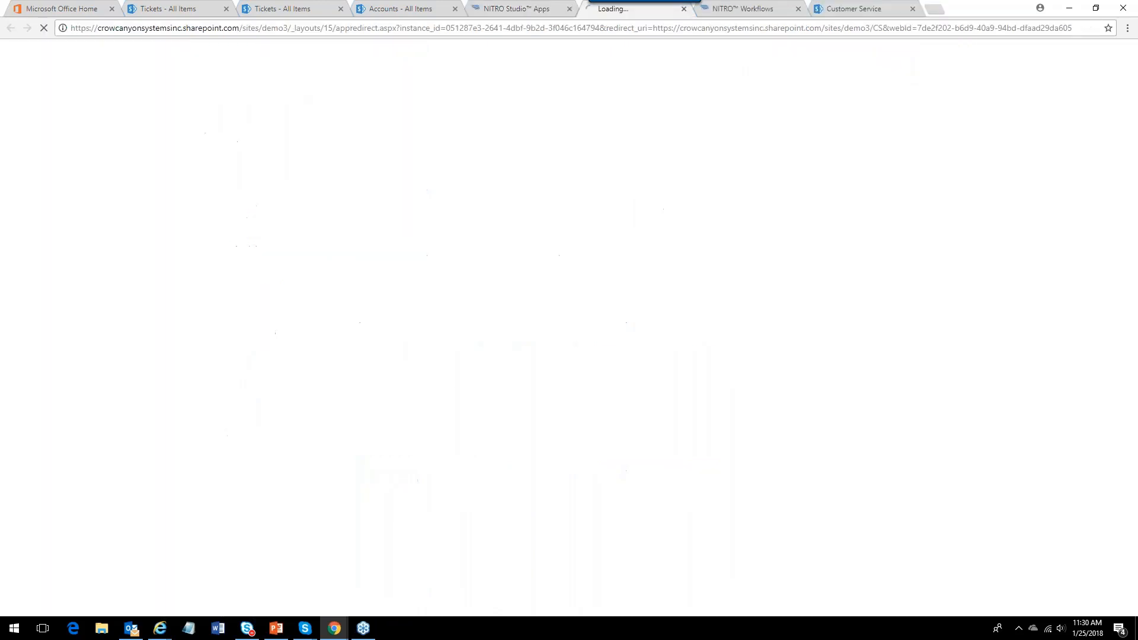
left_click(798, 8)
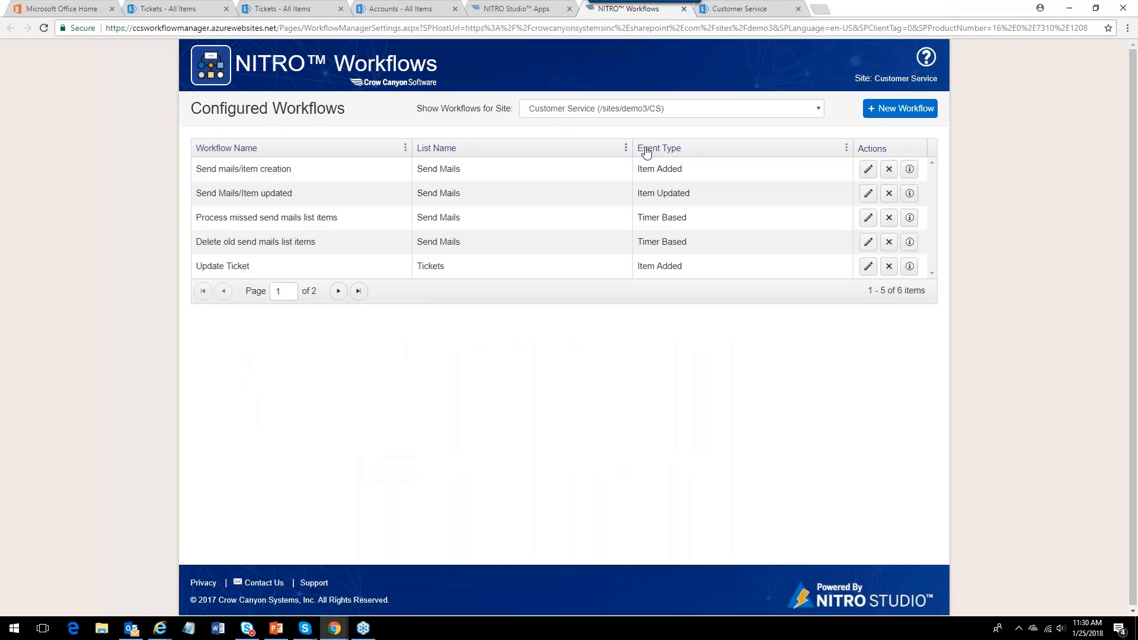
left_click(625, 147)
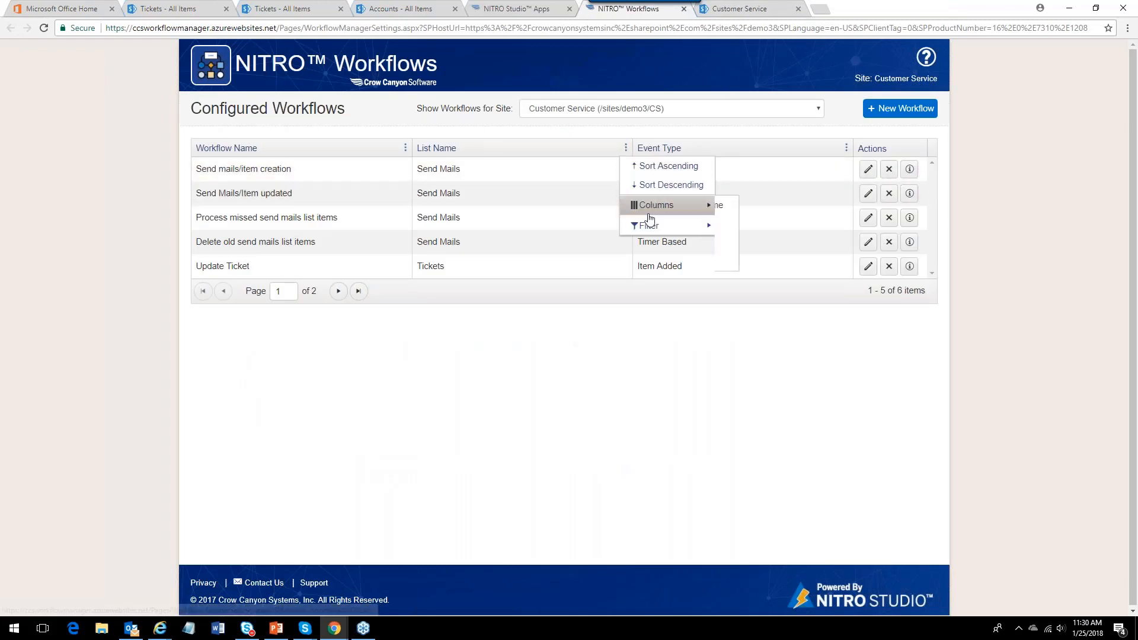
left_click(649, 184)
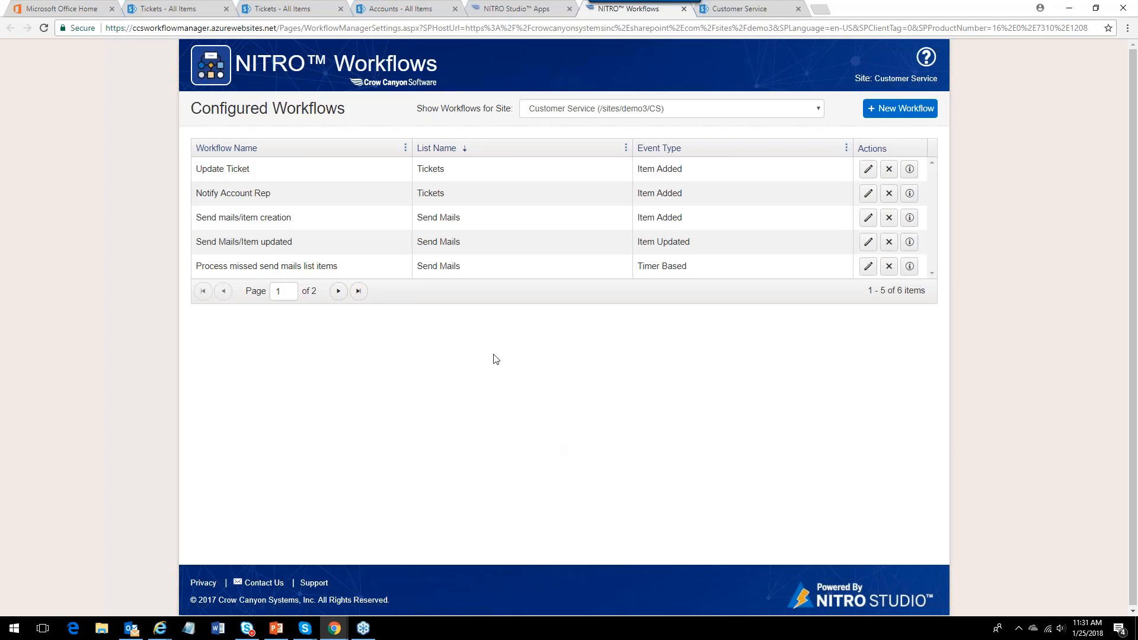
Open the Notify Account Rep workflow for editing and review its trigger, condition and actions.
left_click(542, 242)
left_click(544, 193)
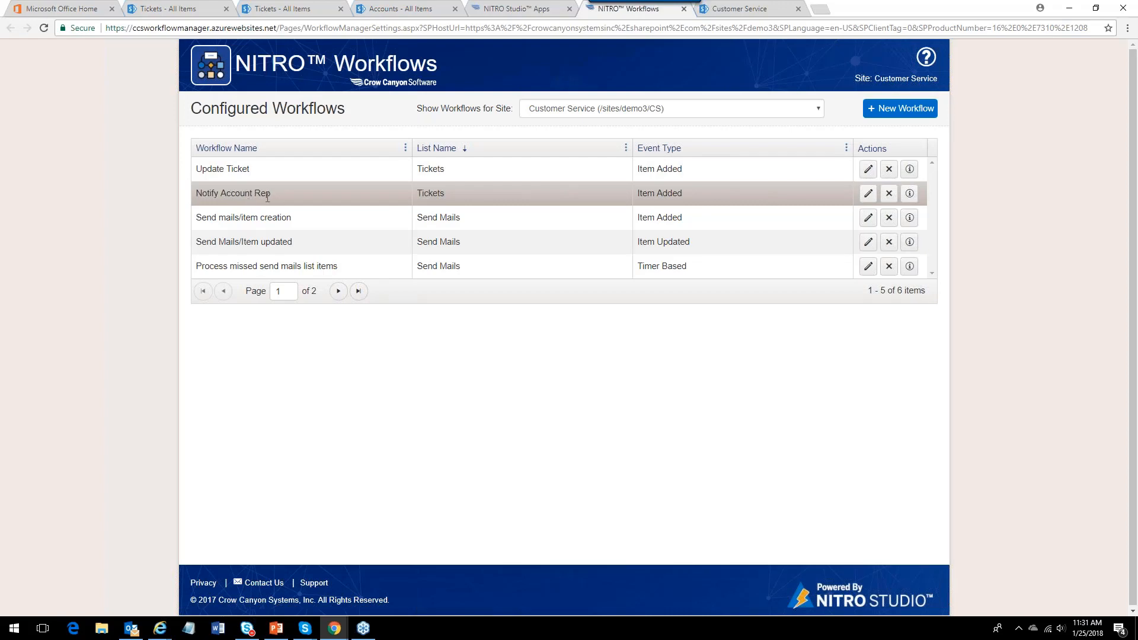
left_click(869, 193)
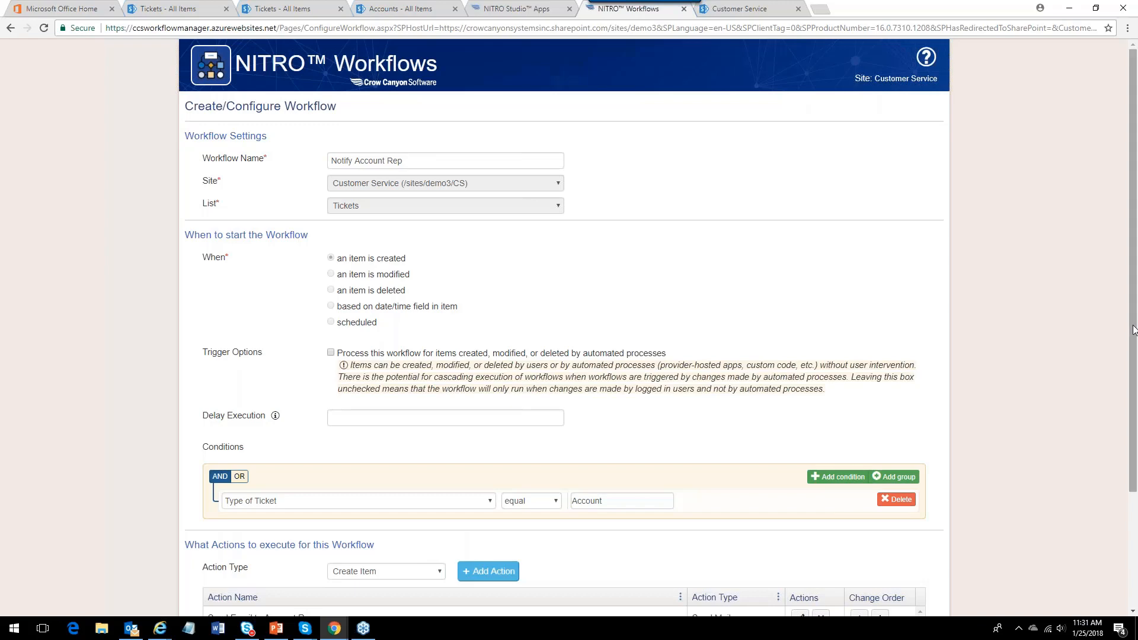
scroll(1132, 326, "down", 3)
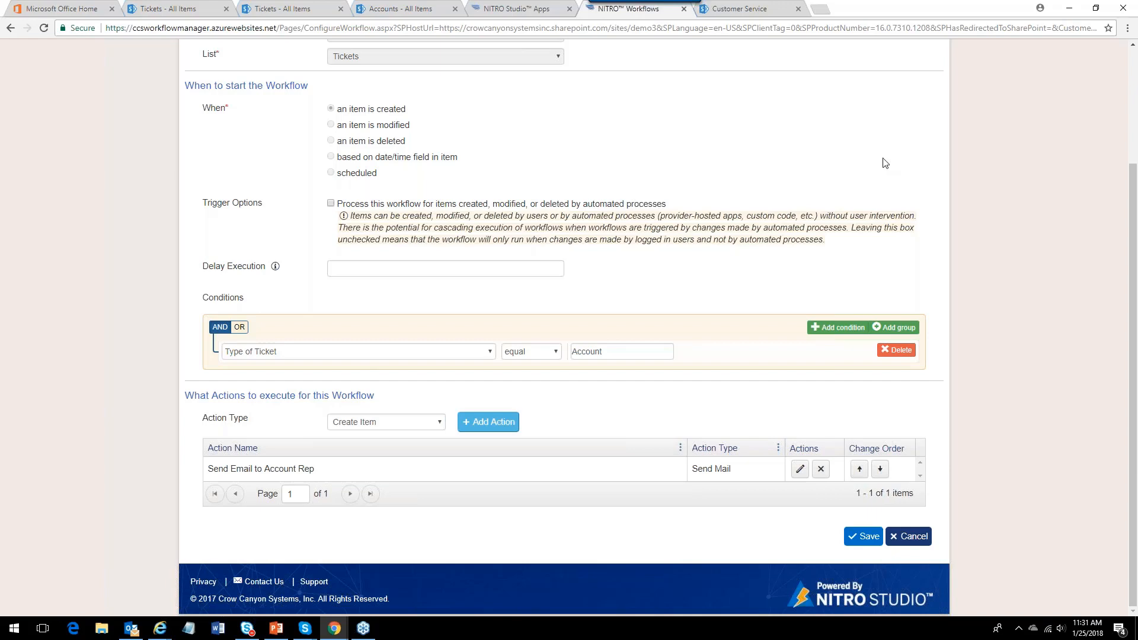
scroll(907, 195, "up", 3)
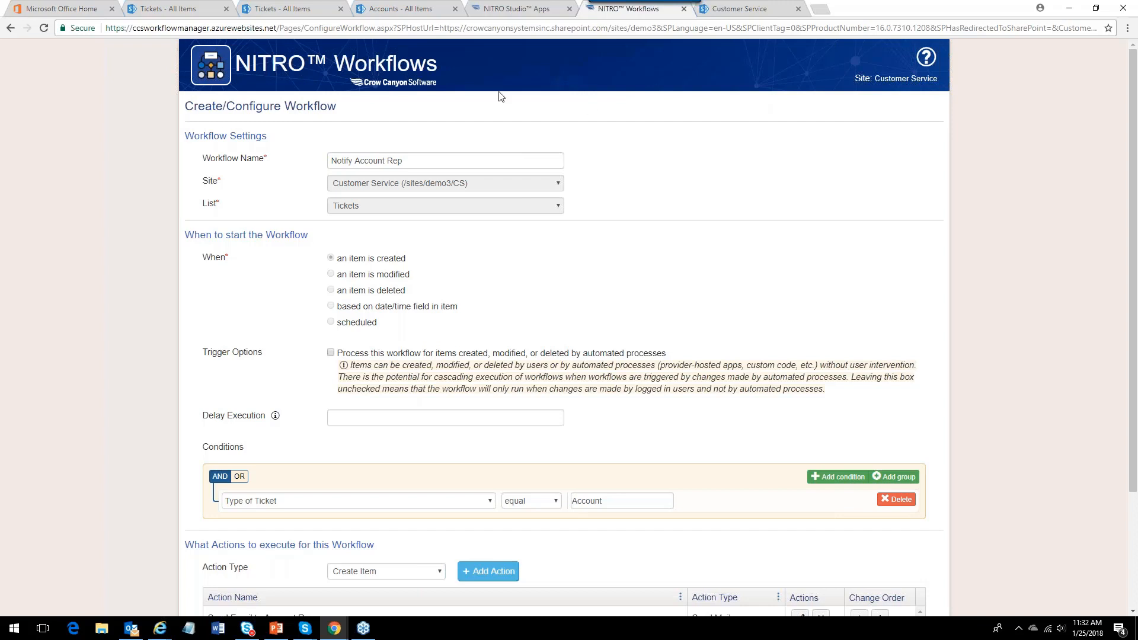
left_click(274, 13)
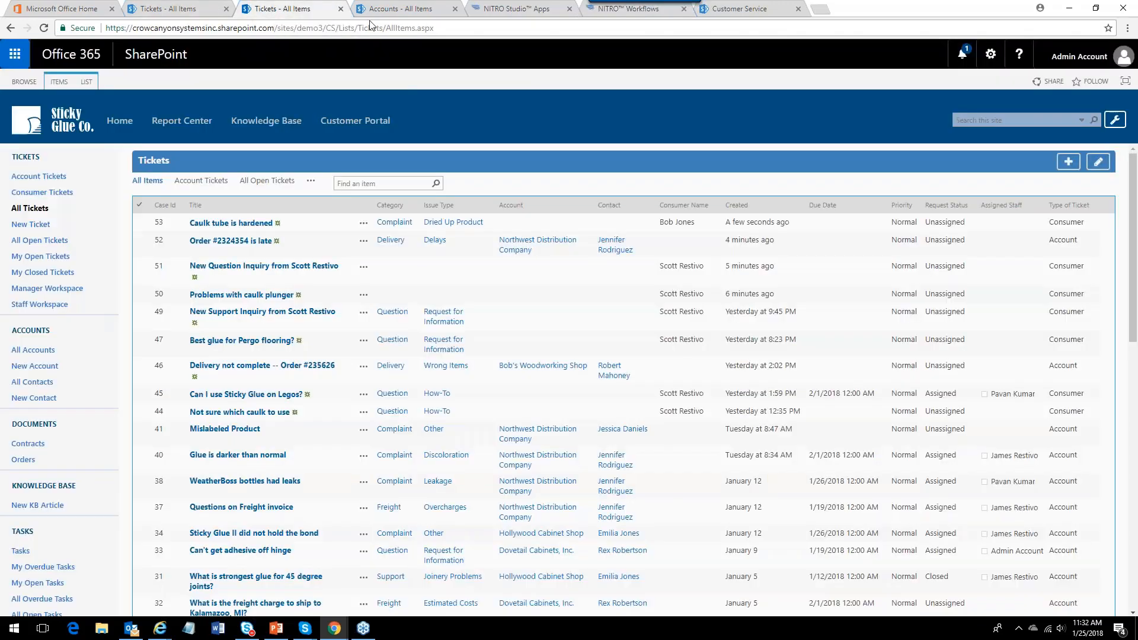
left_click(613, 15)
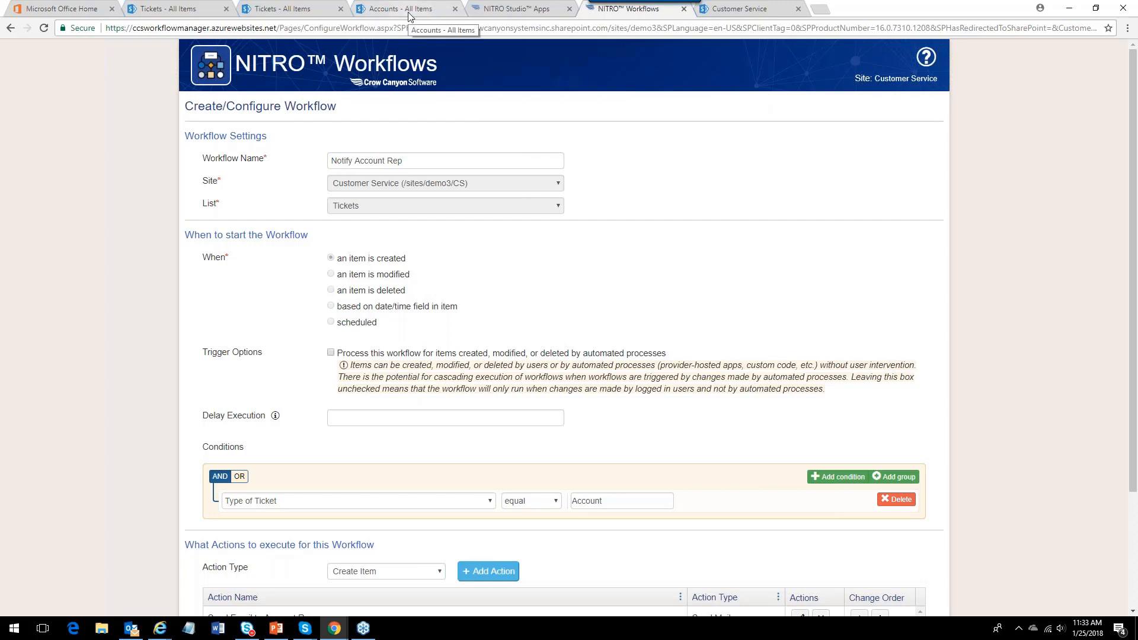
left_click(493, 11)
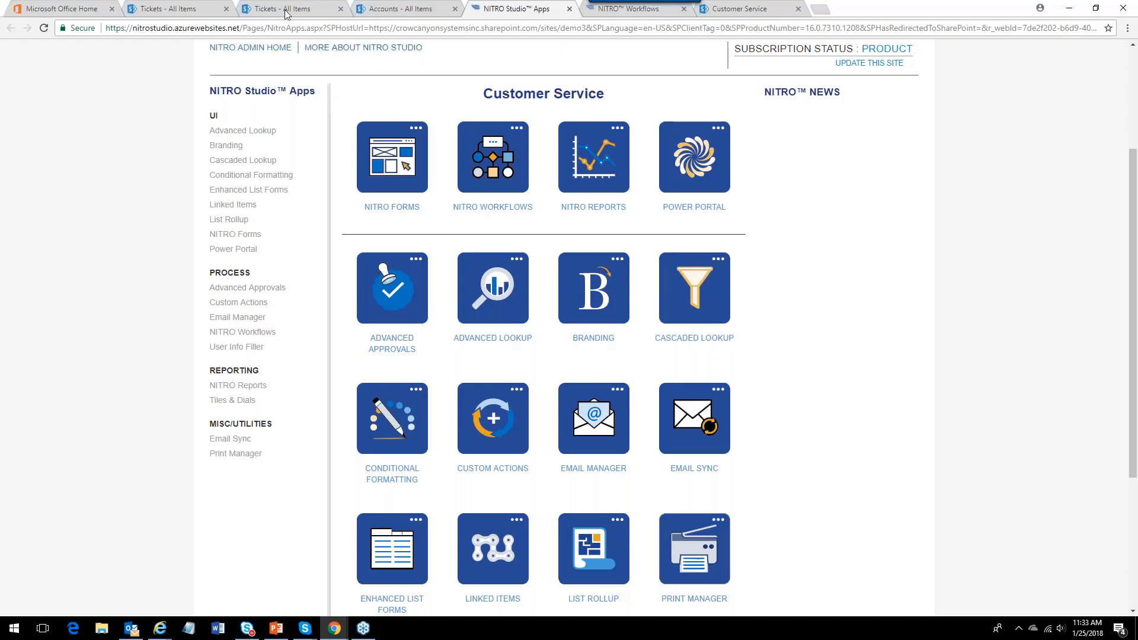
left_click(196, 10)
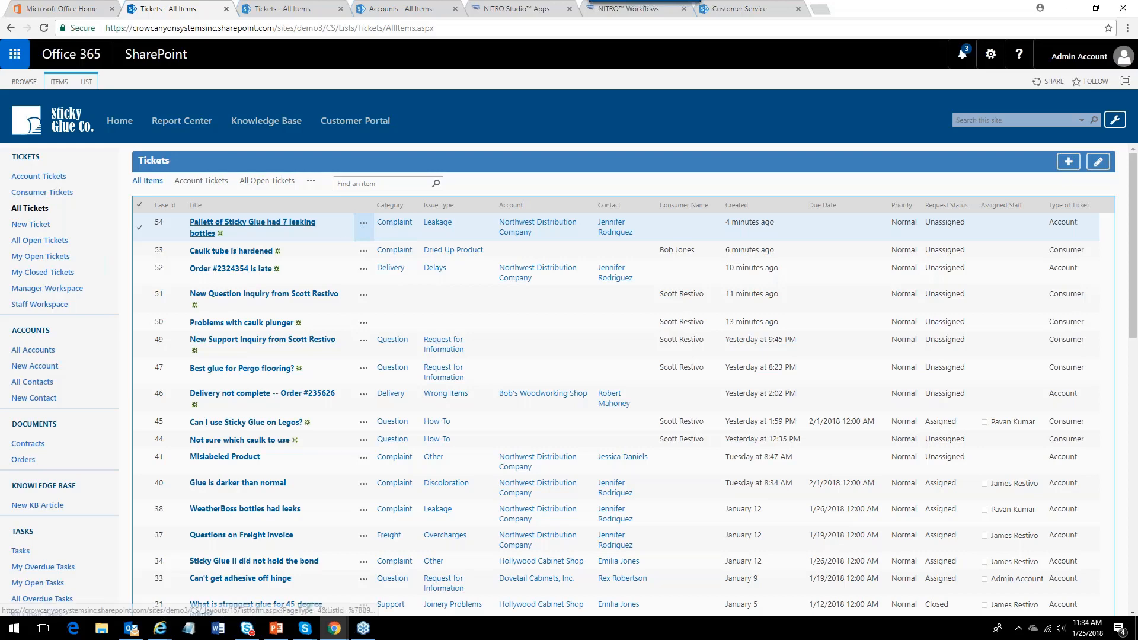
Open the ticket 'Pallett of Sticky Glue had 7 leaking bottles' for editing and set its Brand to Sticky Glue.
left_click(267, 224)
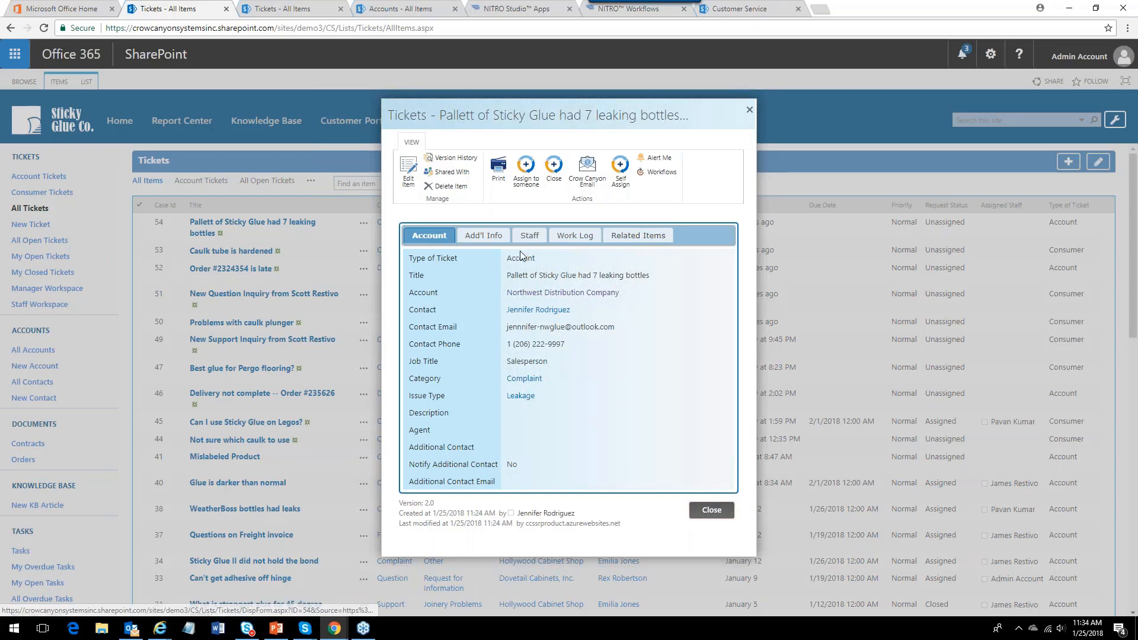
left_click(489, 245)
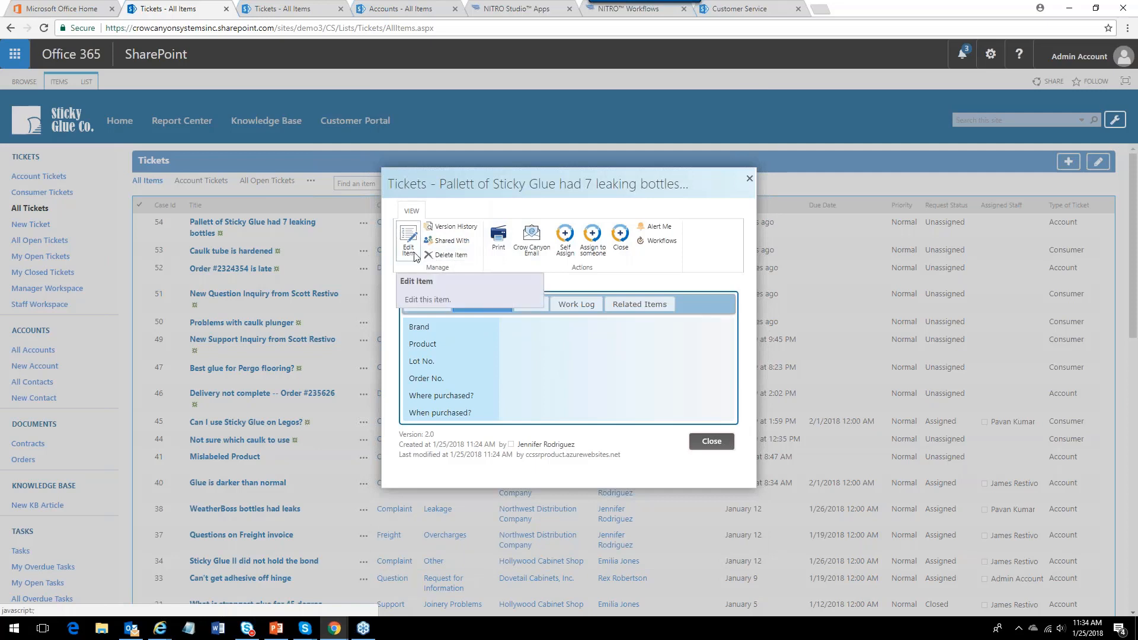
left_click(410, 249)
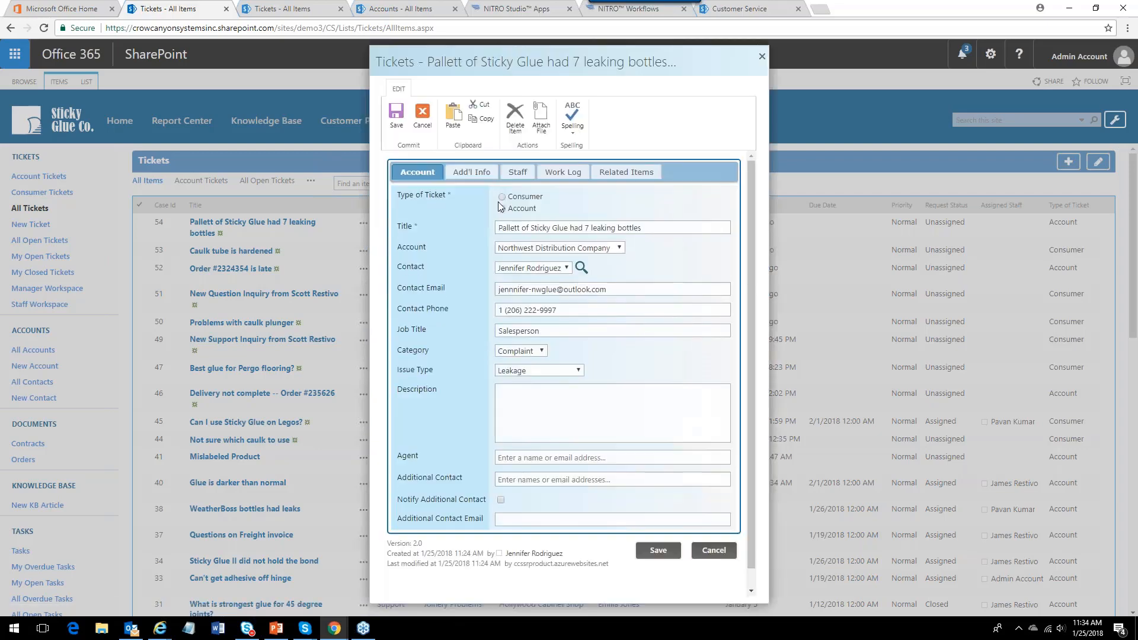
left_click(472, 172)
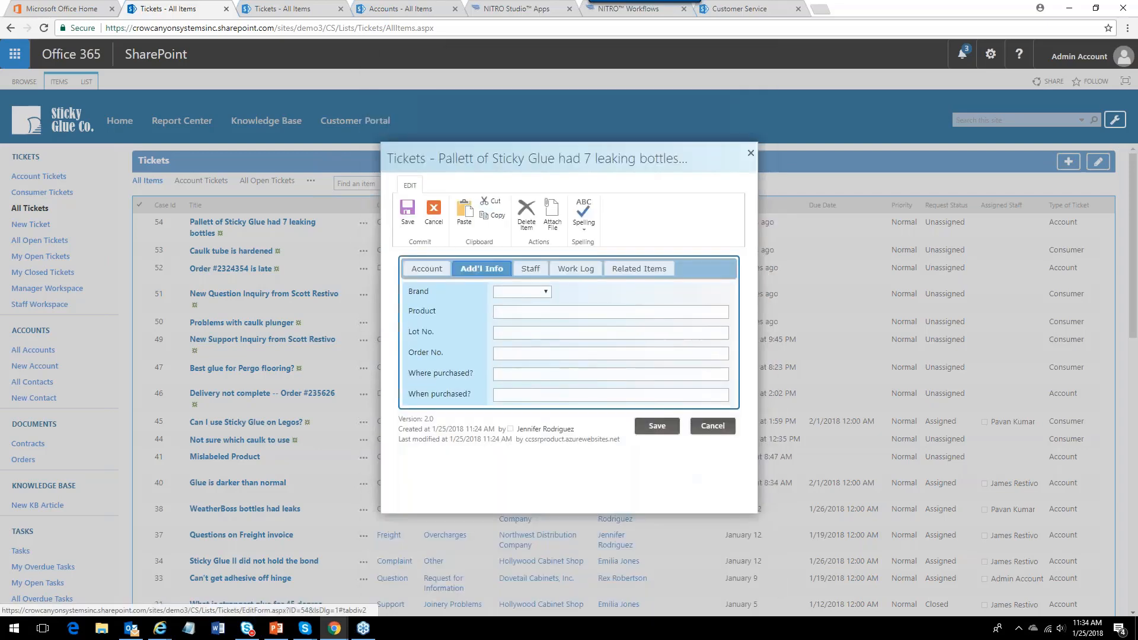
left_click(546, 293)
left_click(521, 314)
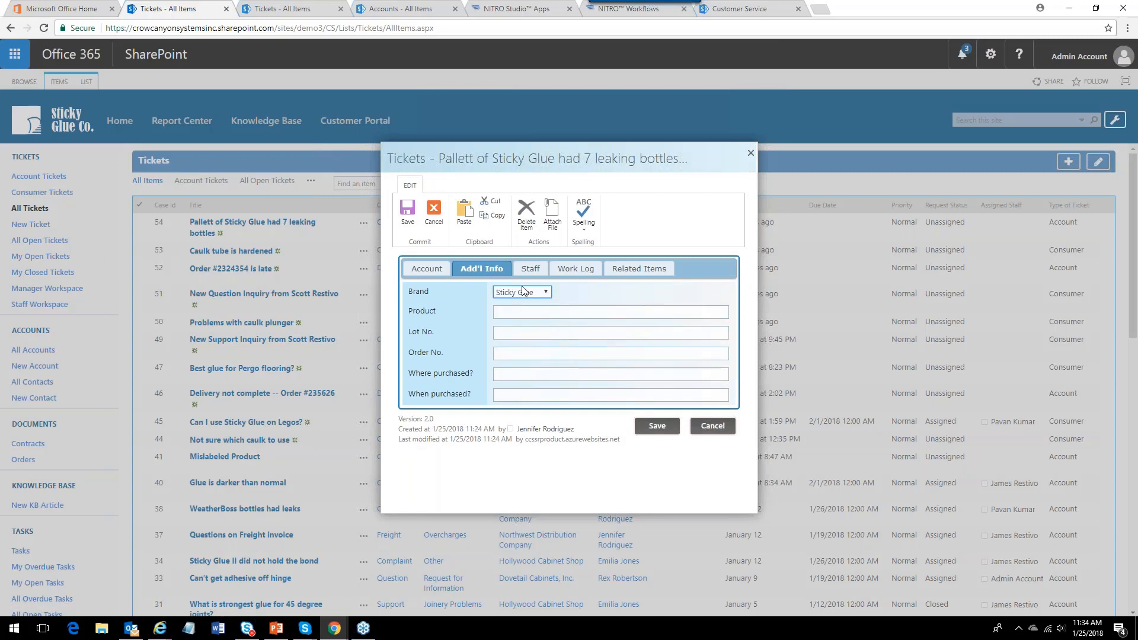
On the ticket's staff details, set Request Status to Assigned and assign the staff member found by searching 'jam'.
left_click(531, 268)
left_click(539, 198)
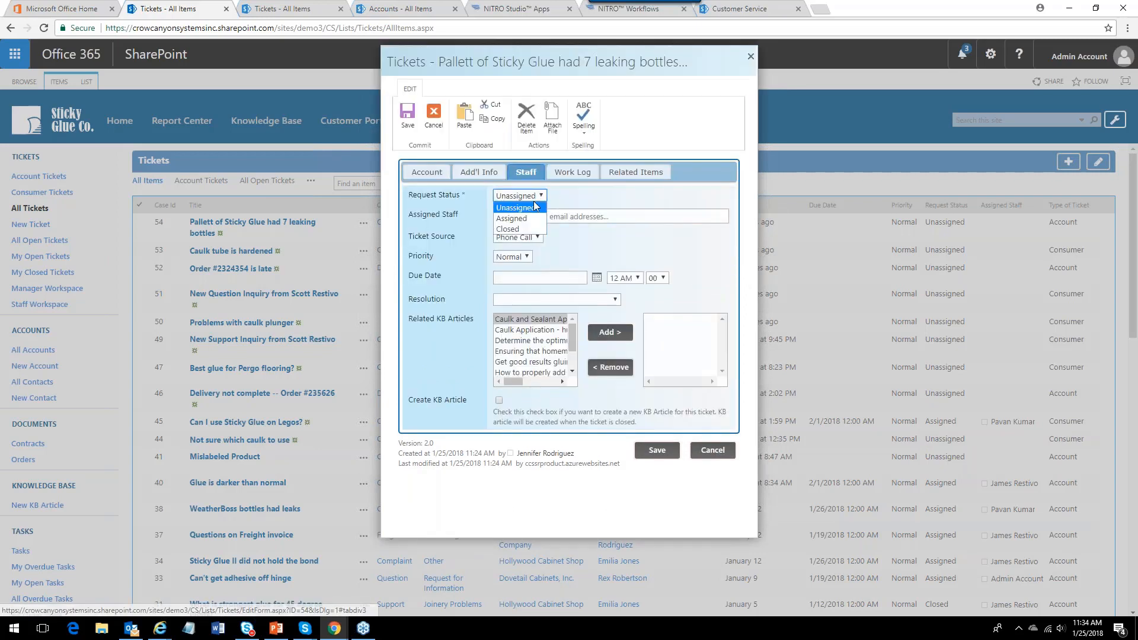
left_click(527, 215)
left_click(539, 215)
type("j")
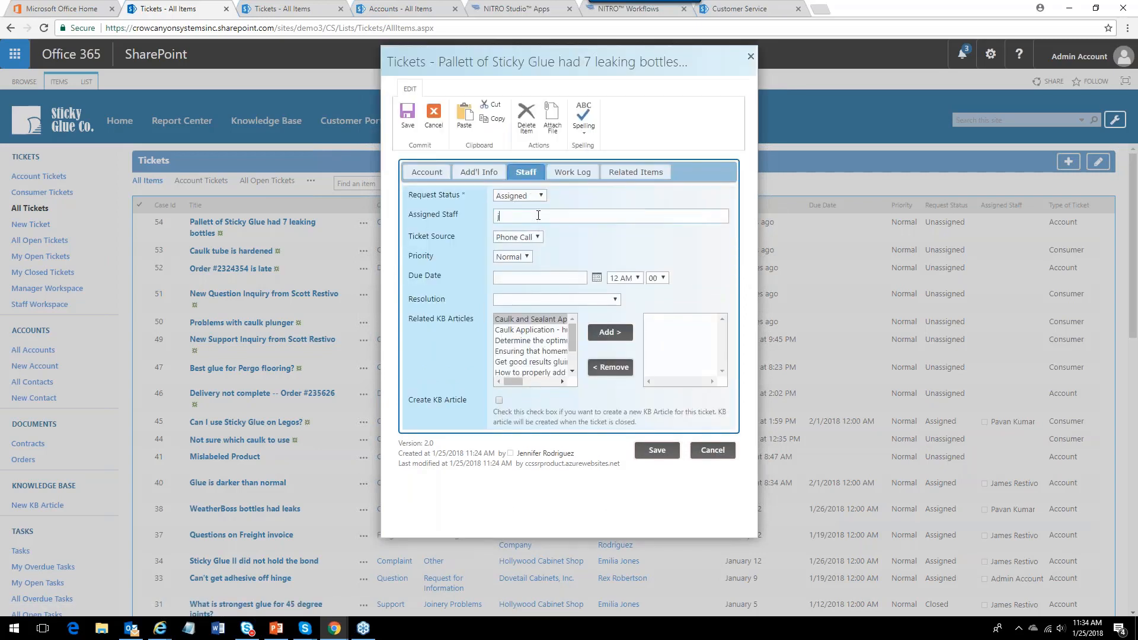
type("am")
left_click(542, 242)
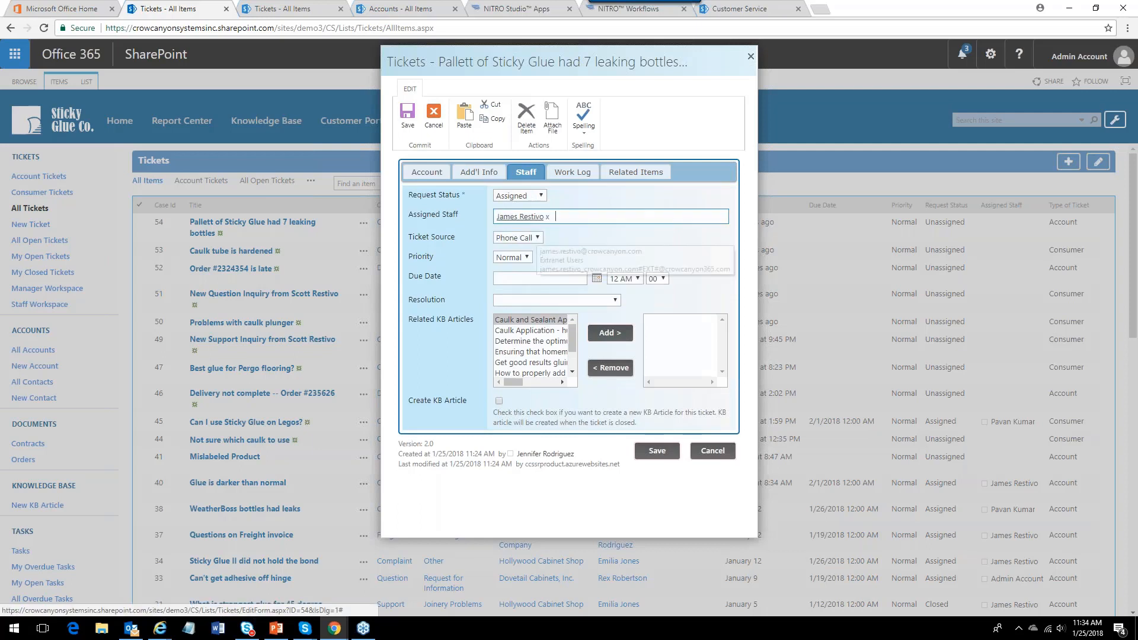
Set the ticket's Ticket Source to Portal and its Priority to High.
left_click(537, 237)
left_click(511, 285)
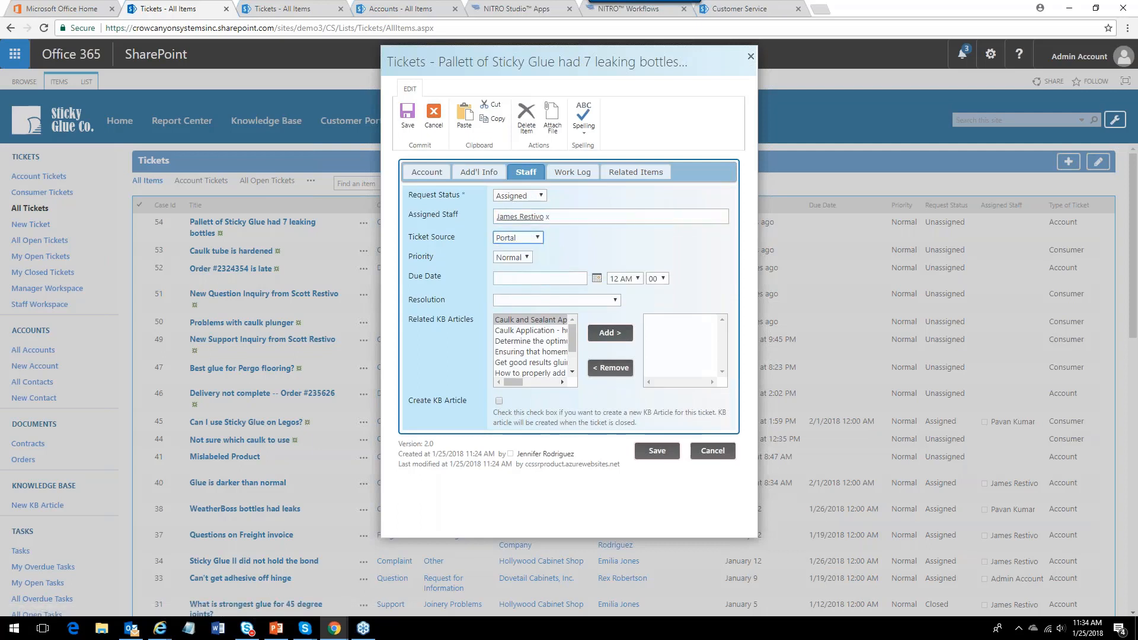
left_click(526, 257)
left_click(510, 274)
Set the ticket's Due Date to 1/26/2018 using the date picker.
left_click(602, 279)
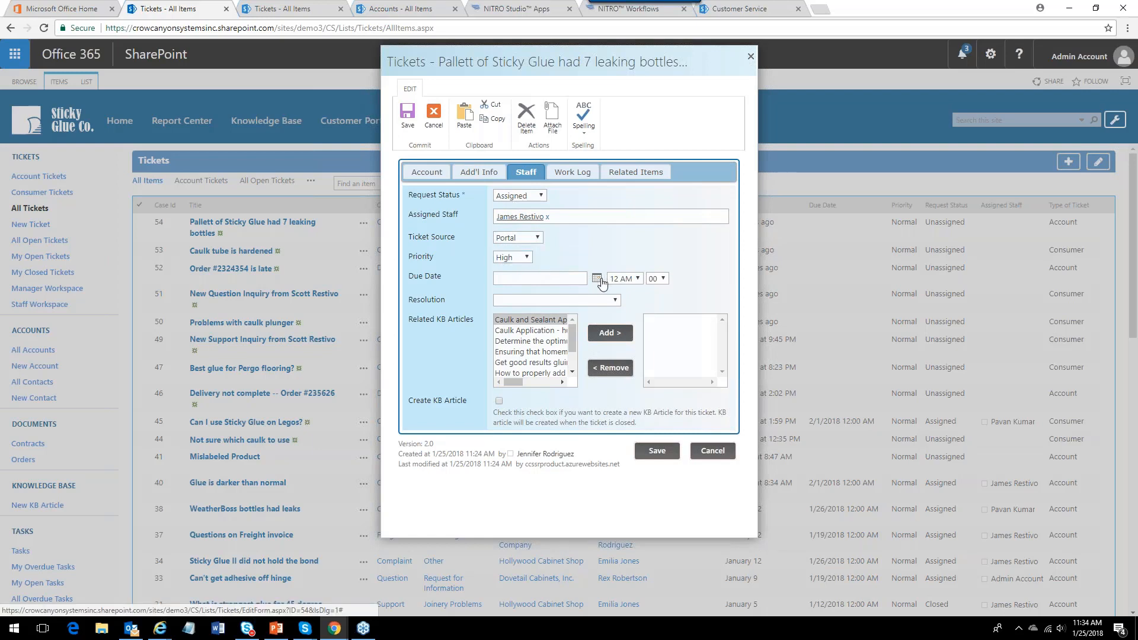
left_click(597, 280)
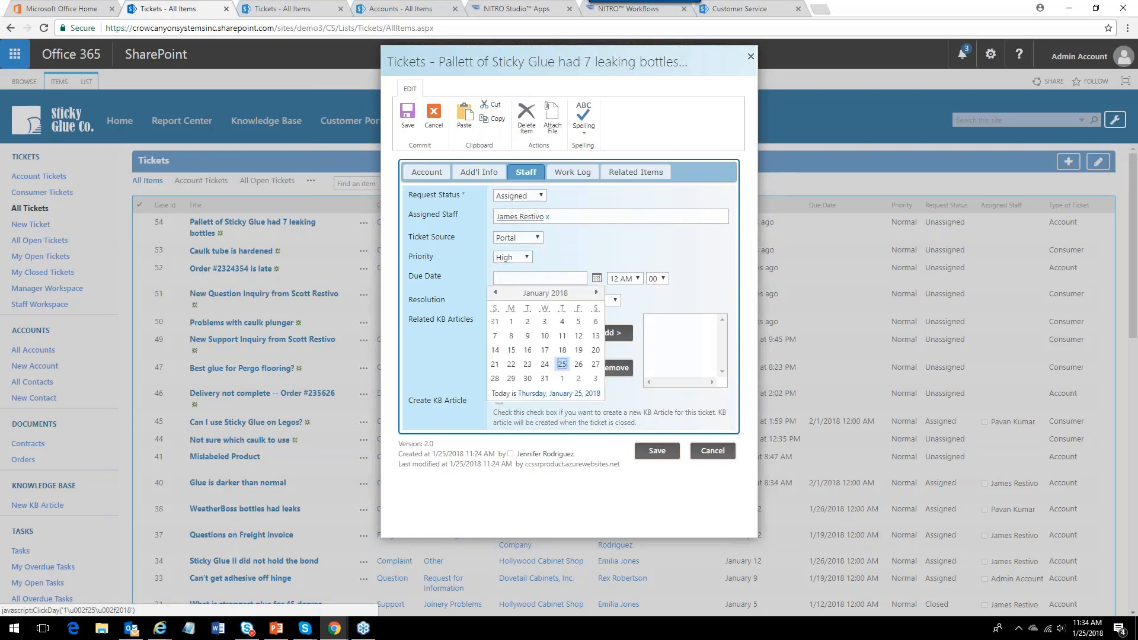
left_click(578, 365)
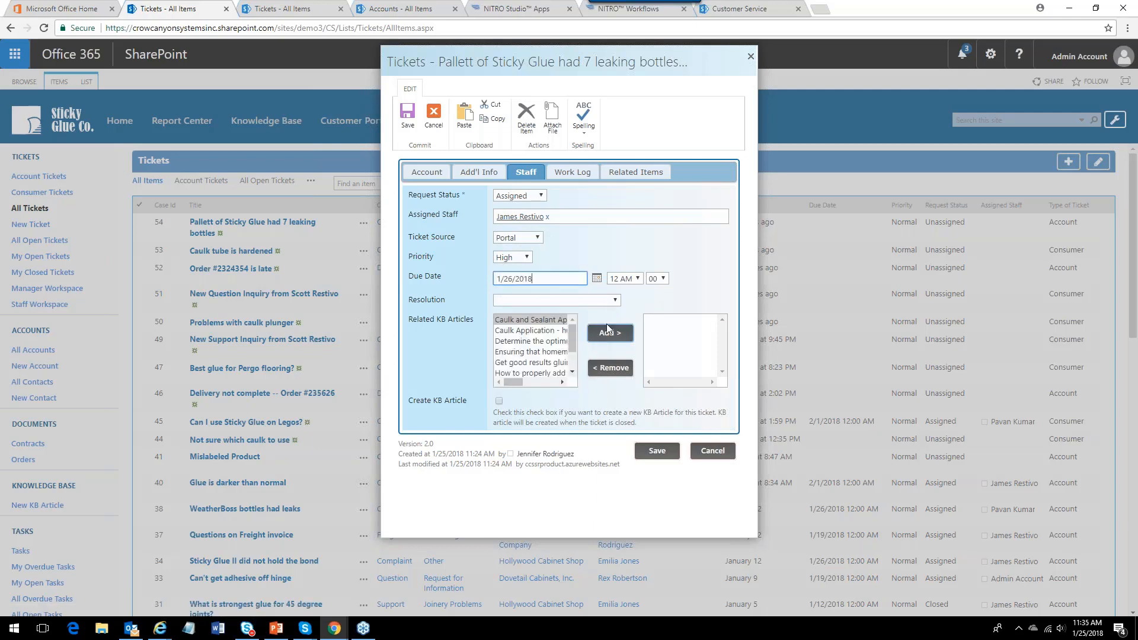
Leave the Resolution empty and save the edited ticket.
left_click(617, 300)
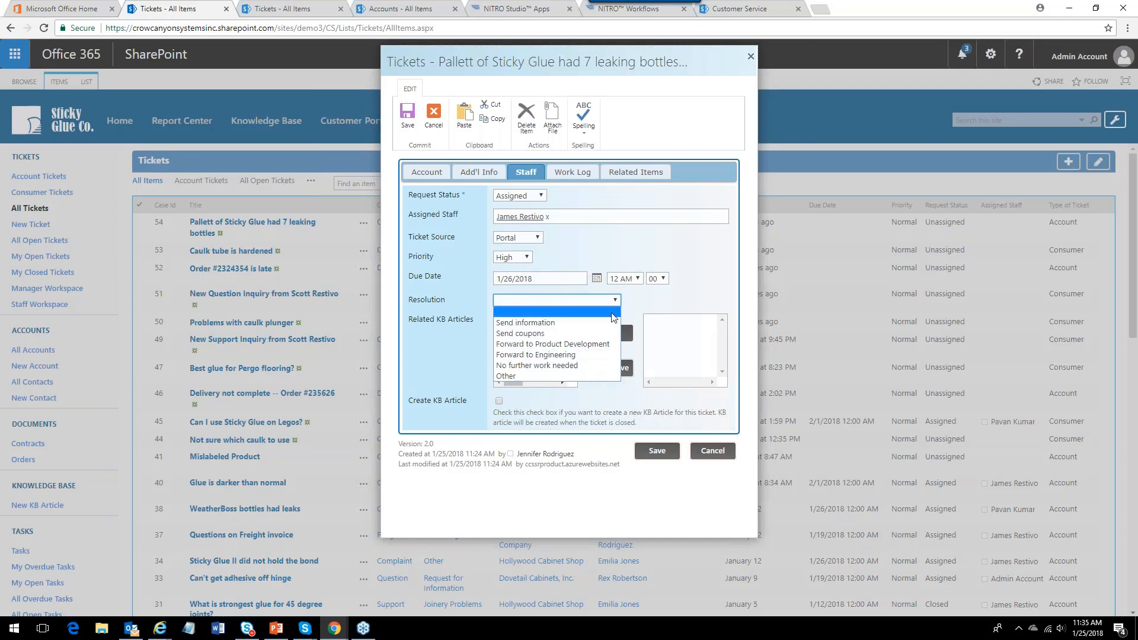
left_click(644, 305)
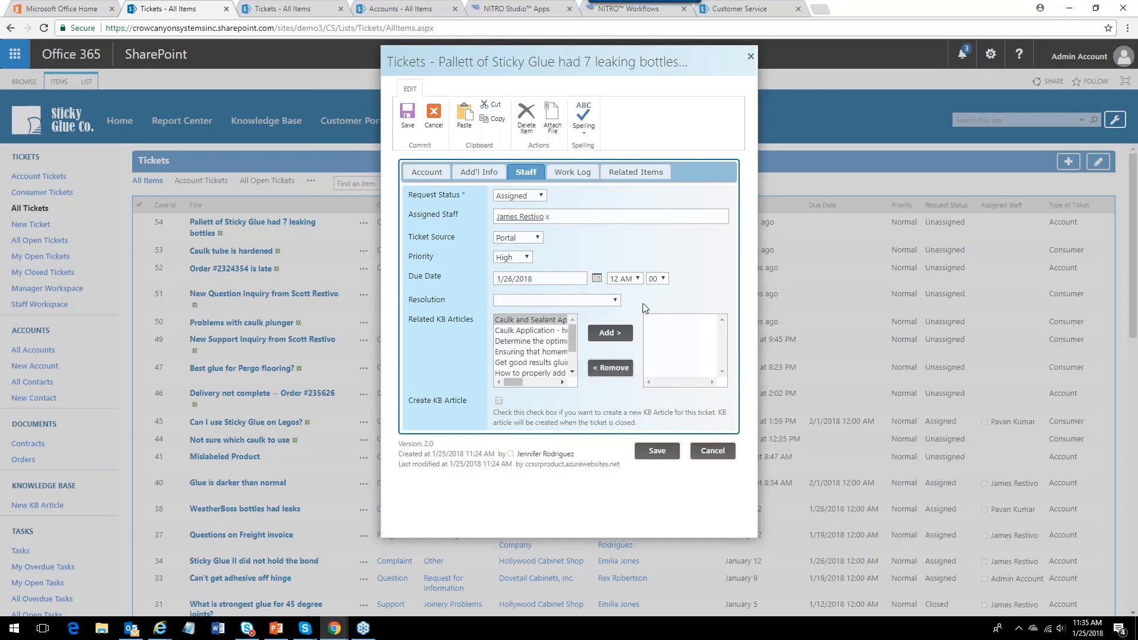
left_click(660, 450)
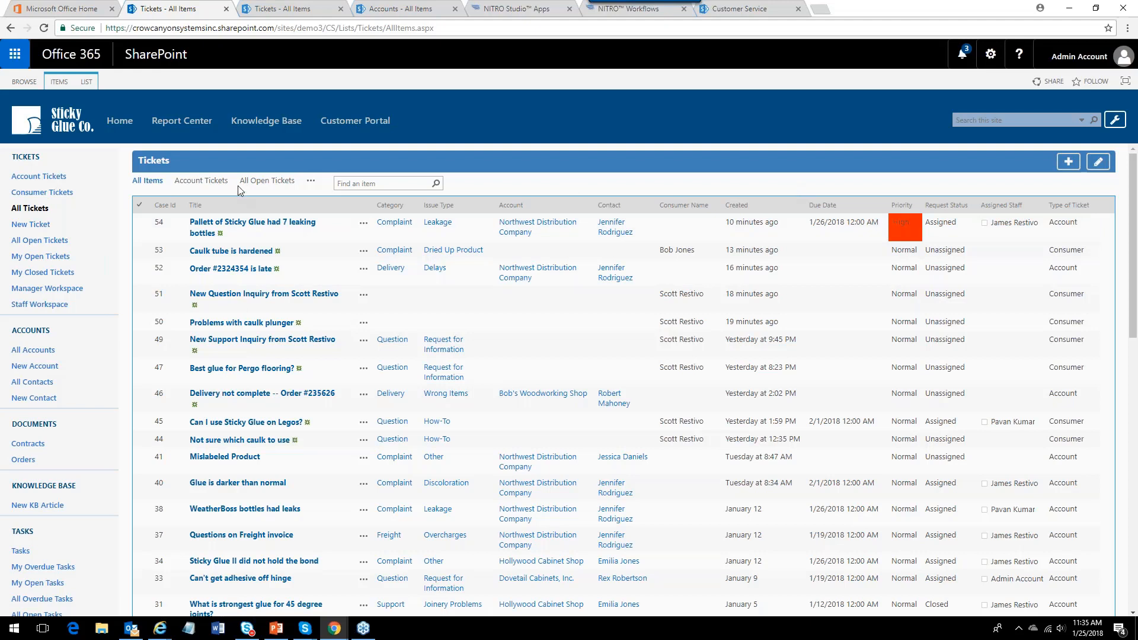
left_click(310, 183)
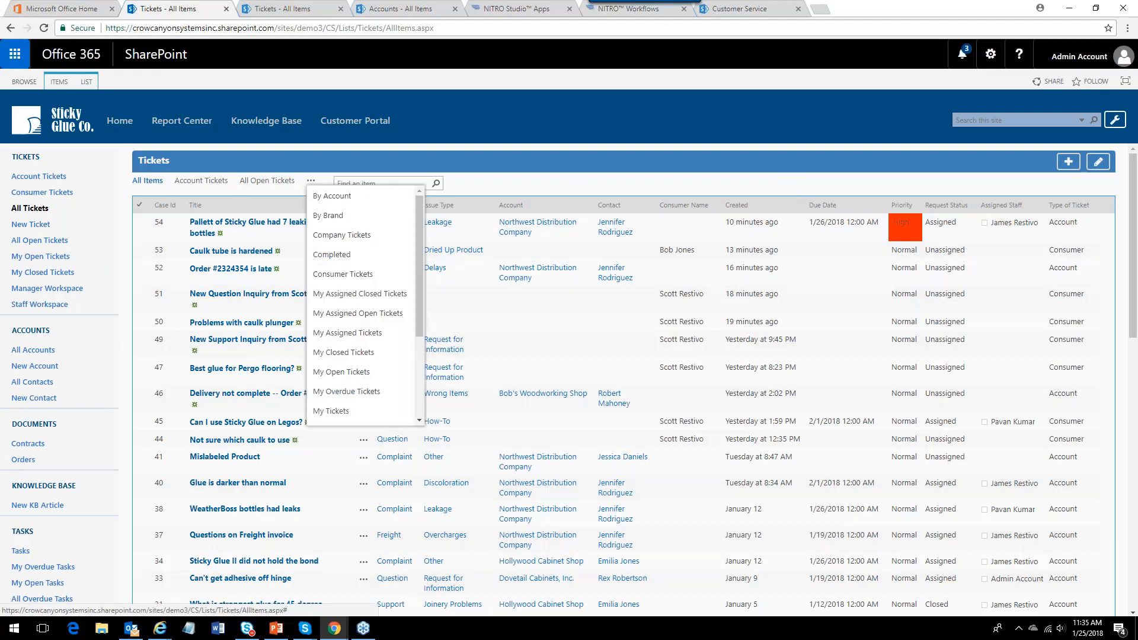
left_click(501, 183)
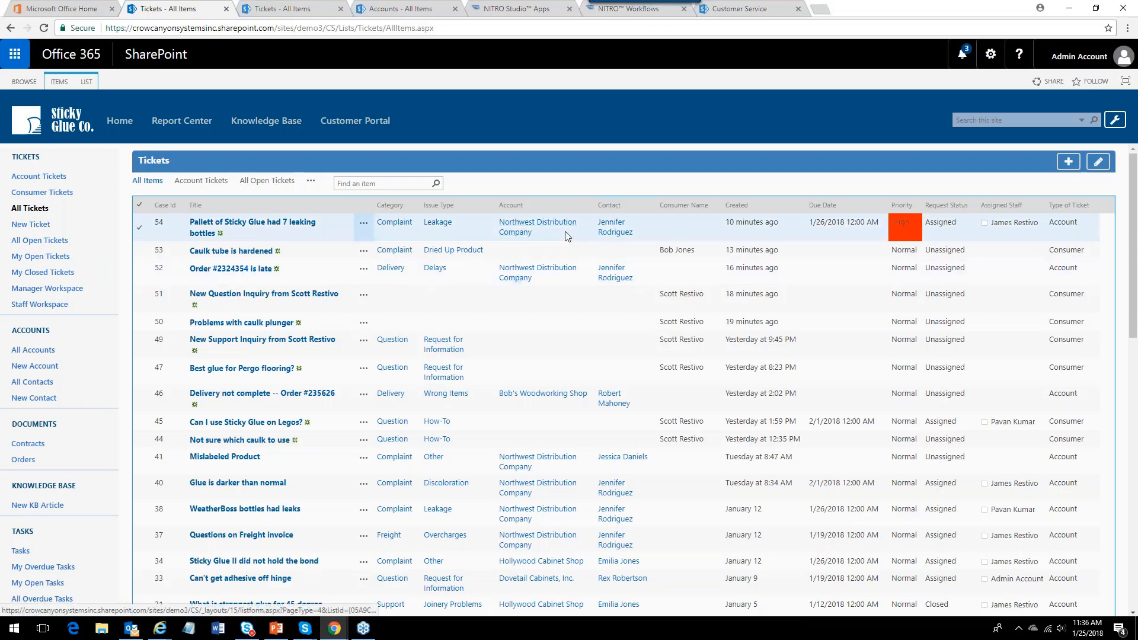
Open the ticket's account Northwest Distribution Company, review its Tickets, Contacts and Documents tabs, and close it.
left_click(513, 231)
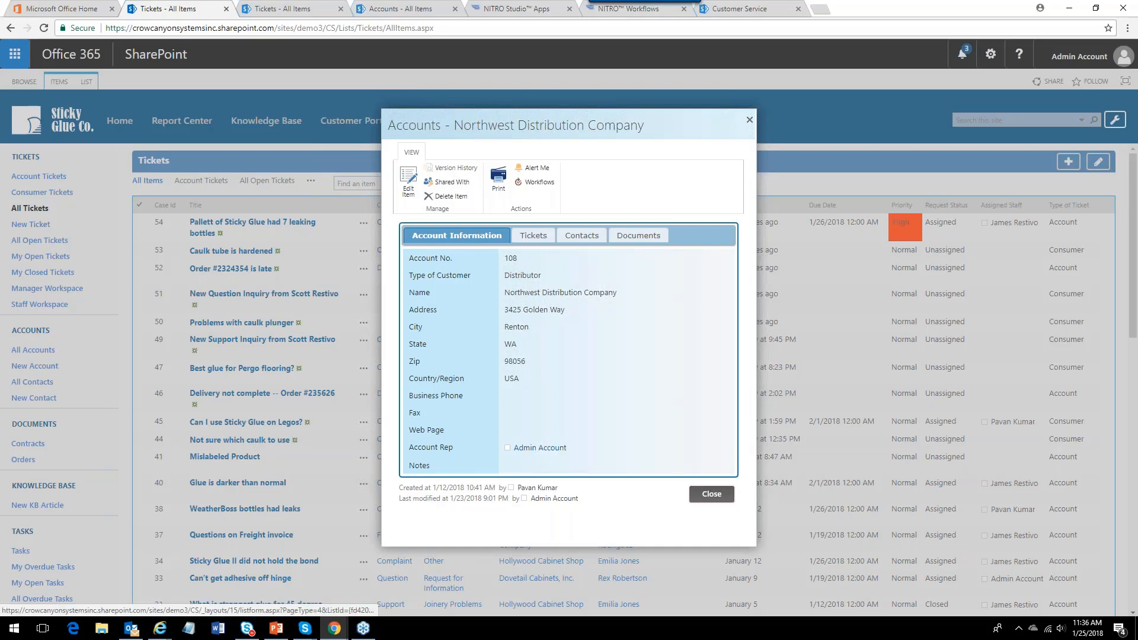
left_click(530, 240)
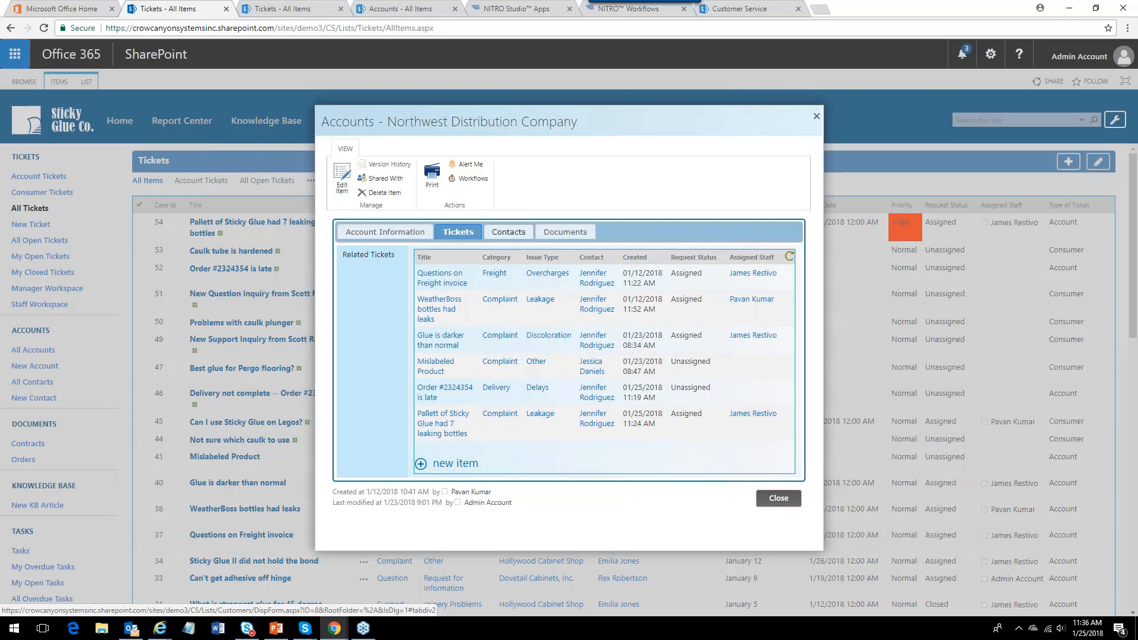
left_click(508, 232)
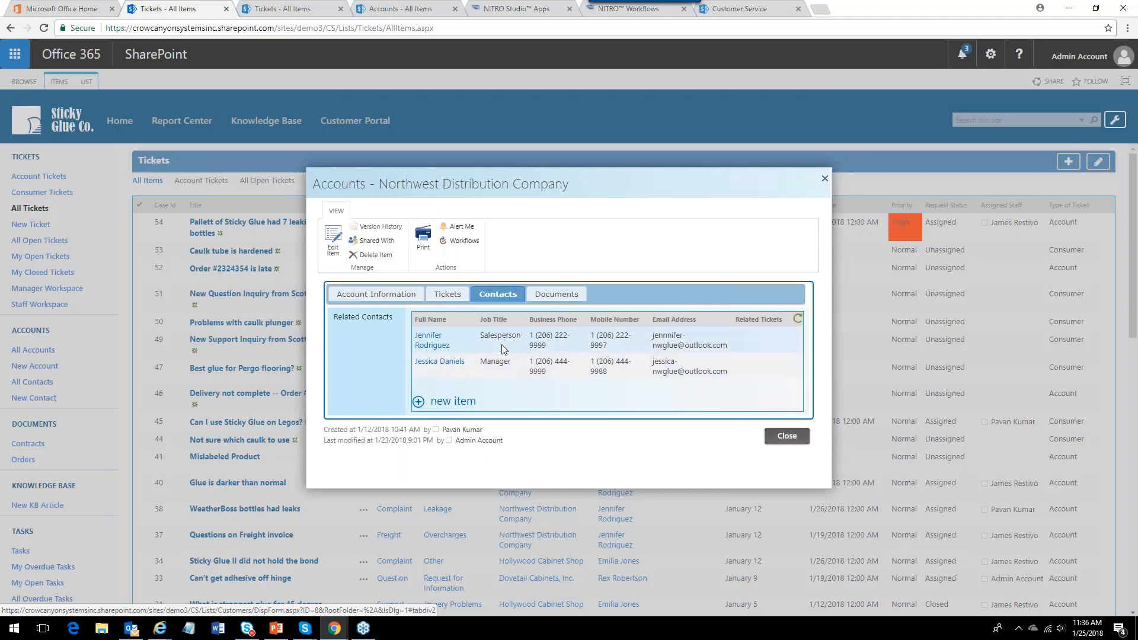
left_click(549, 295)
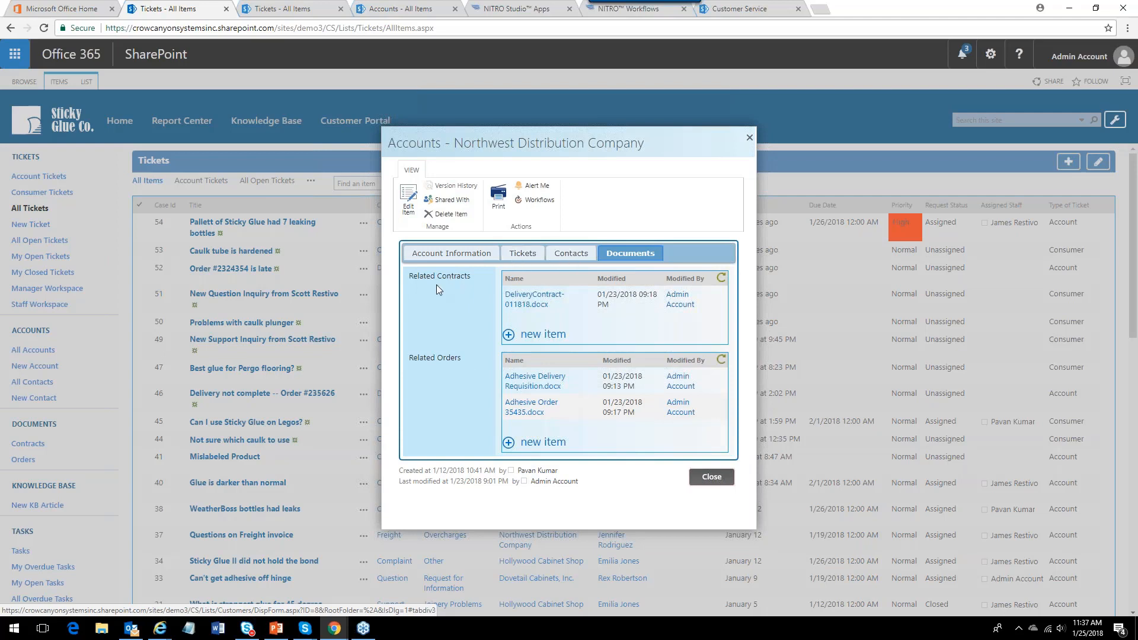
left_click(441, 253)
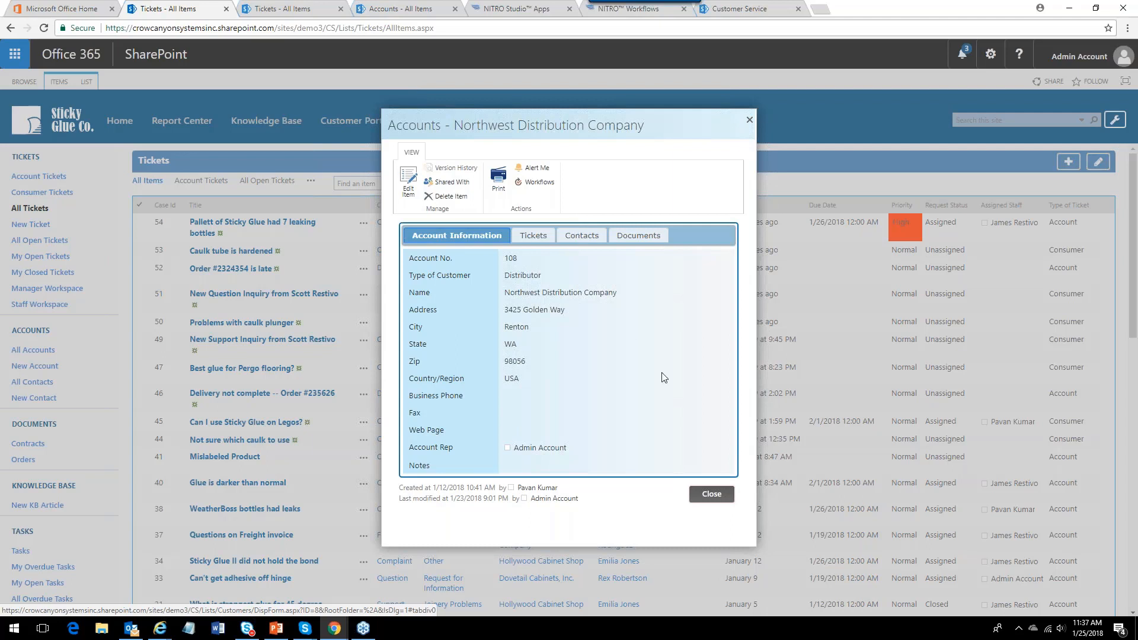
left_click(712, 494)
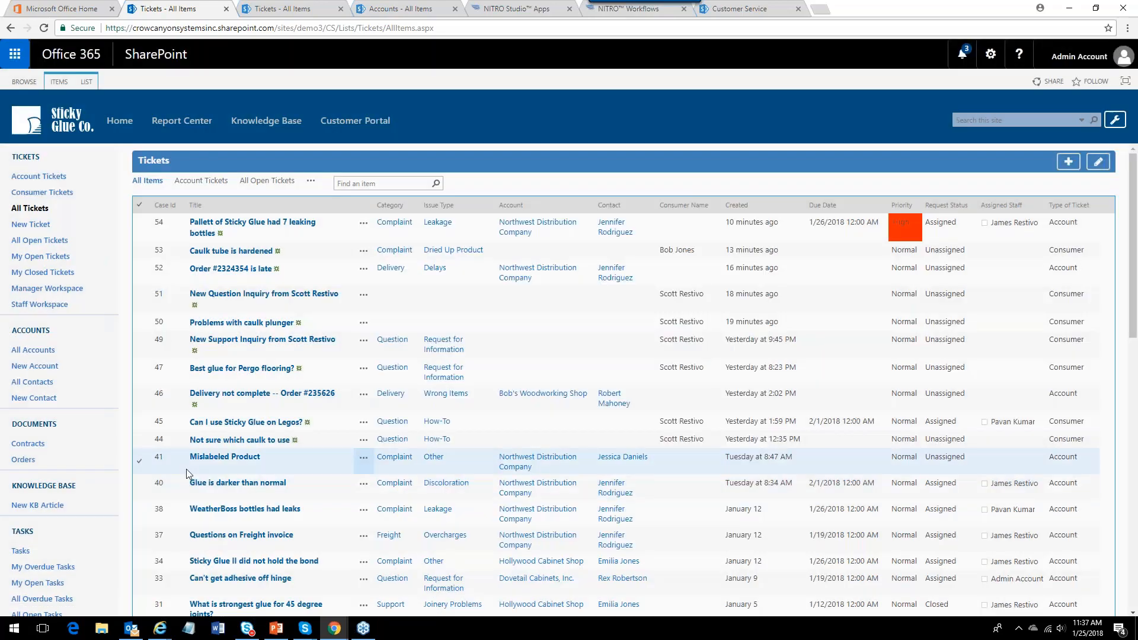
Open All Contacts in the By Account view and expand then collapse the Northwest Distribution Company group.
left_click(29, 382)
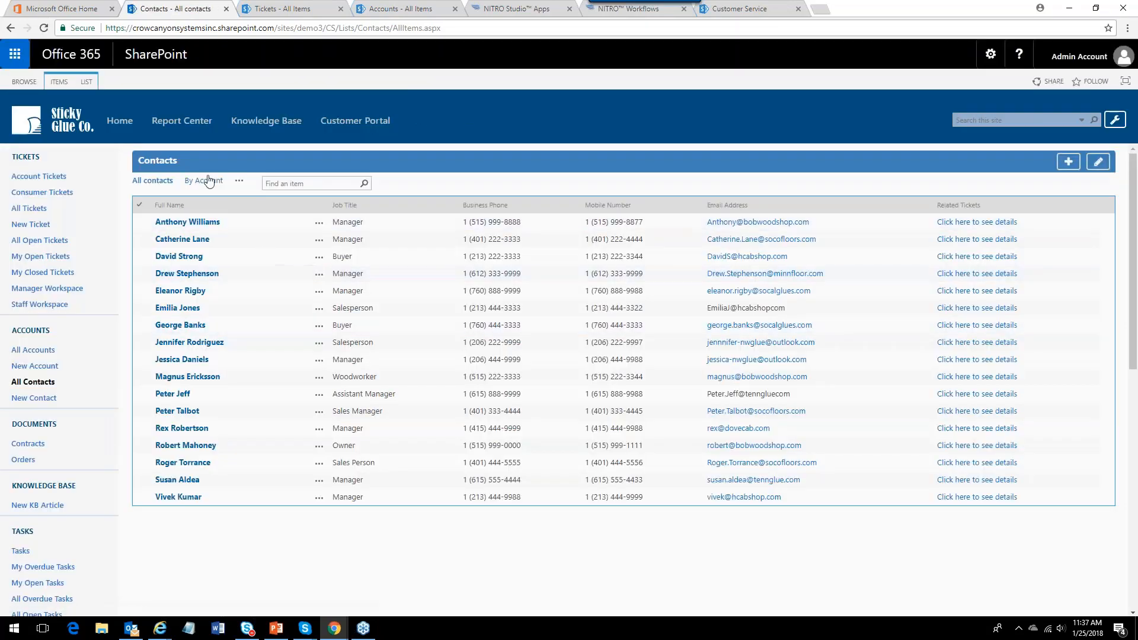
left_click(208, 181)
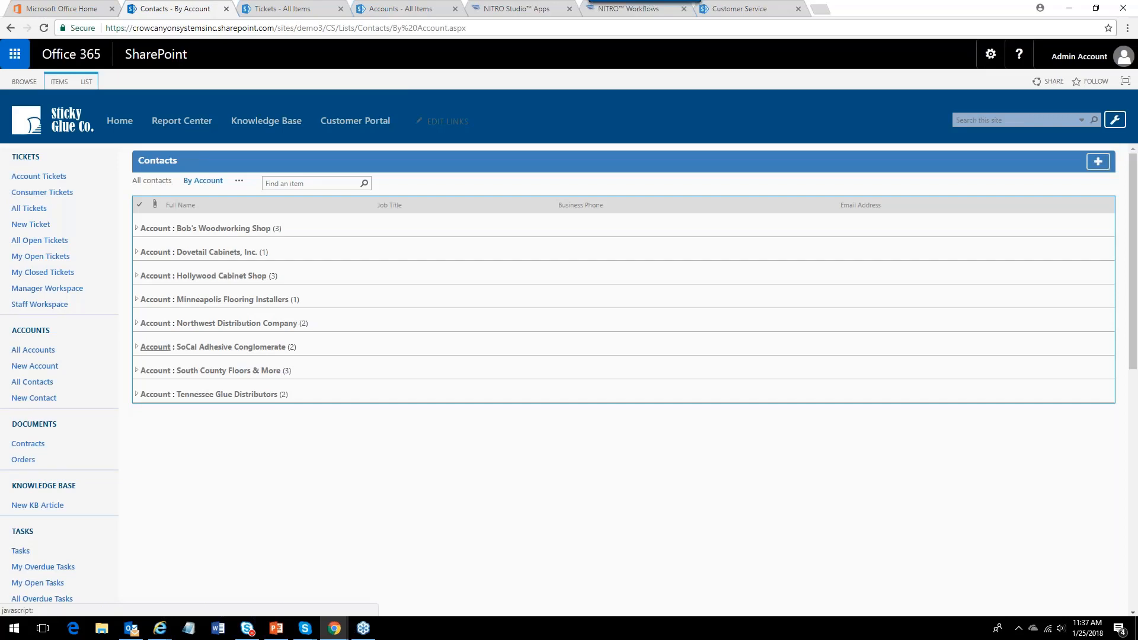
left_click(135, 323)
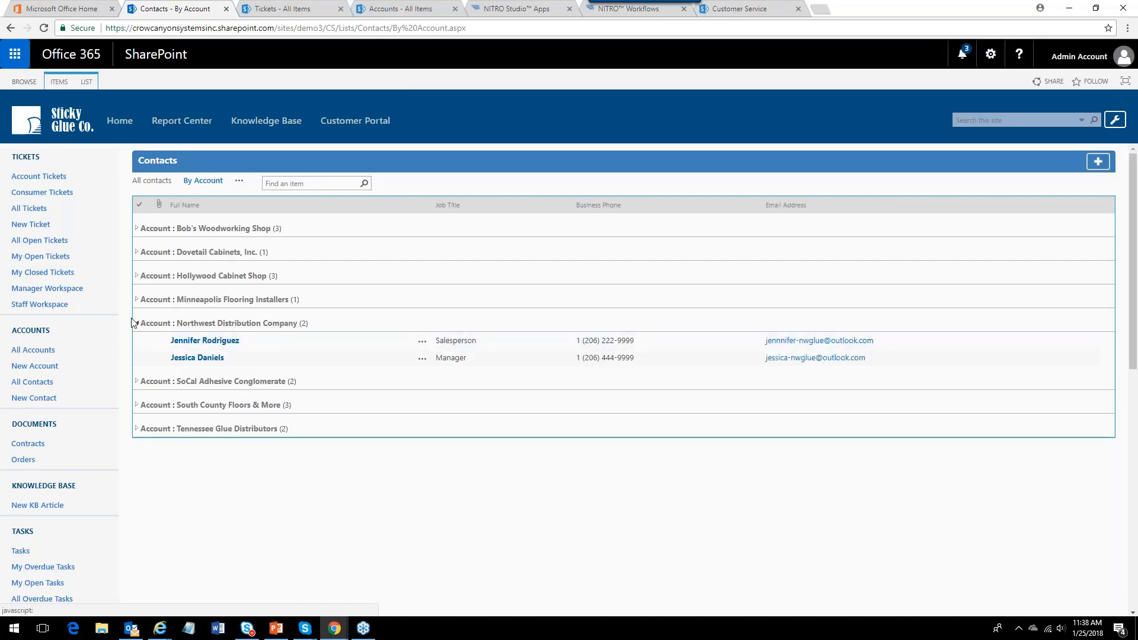
left_click(137, 324)
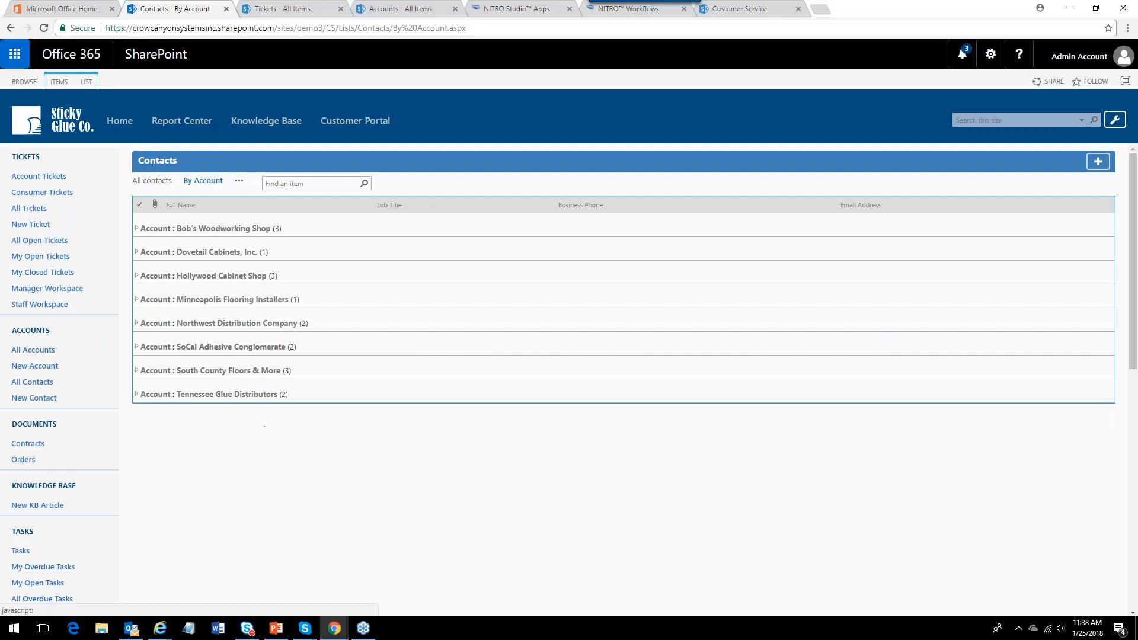
Open the accounts list grouped by account rep and expand individual rep groups to see their accounts.
left_click(41, 351)
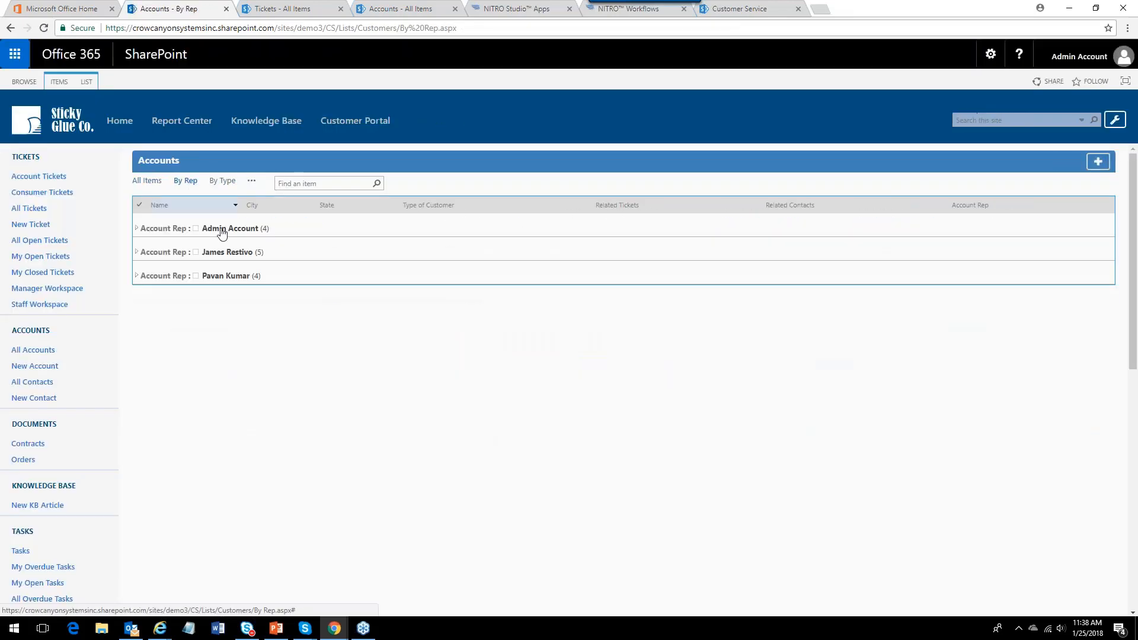
left_click(144, 254)
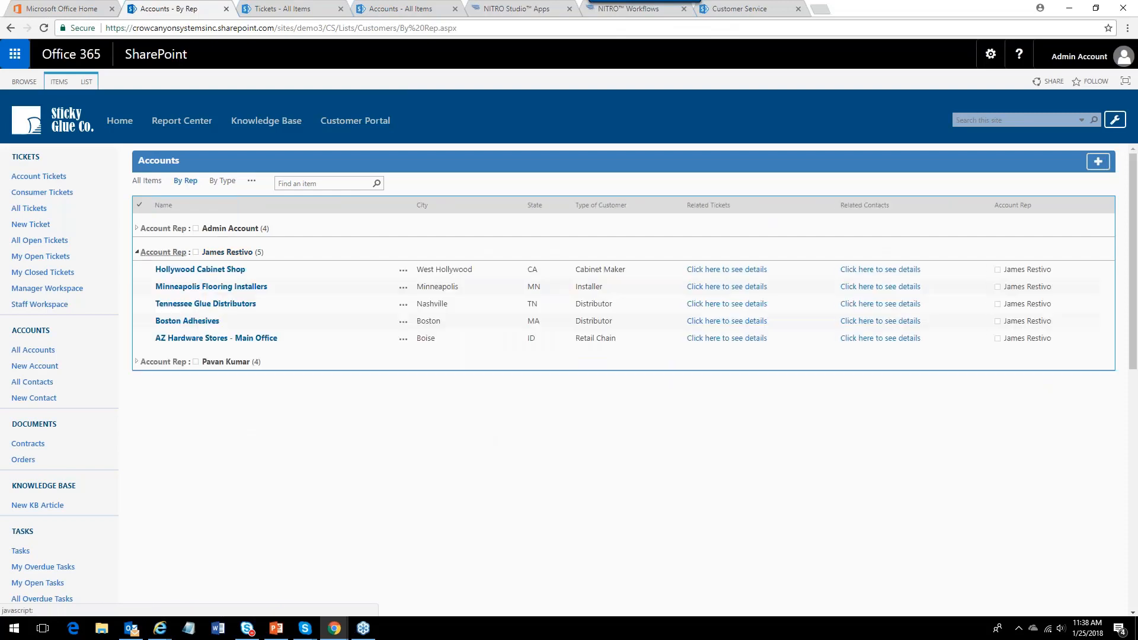
left_click(137, 253)
left_click(137, 276)
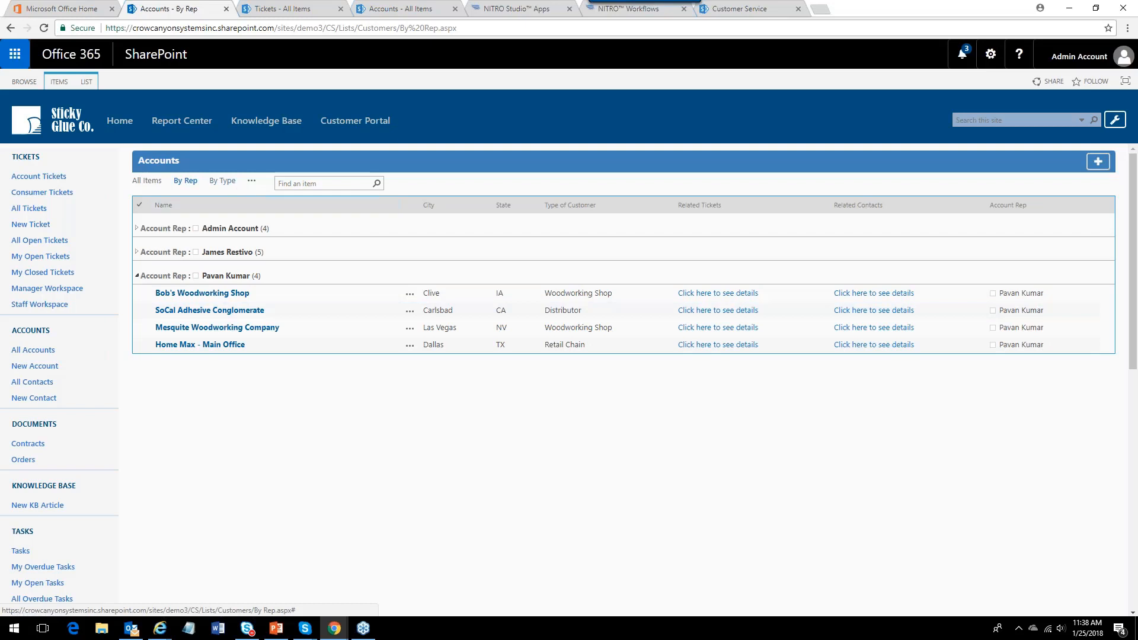
Switch the accounts list to the By Type view and expand then collapse the Distributor group.
left_click(226, 181)
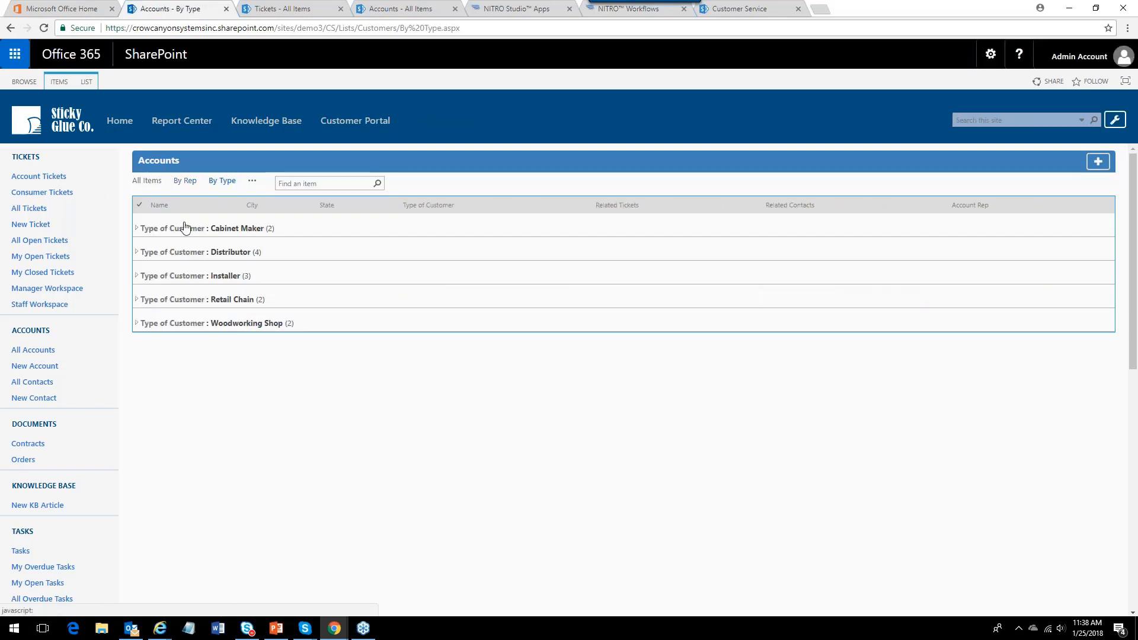
left_click(141, 253)
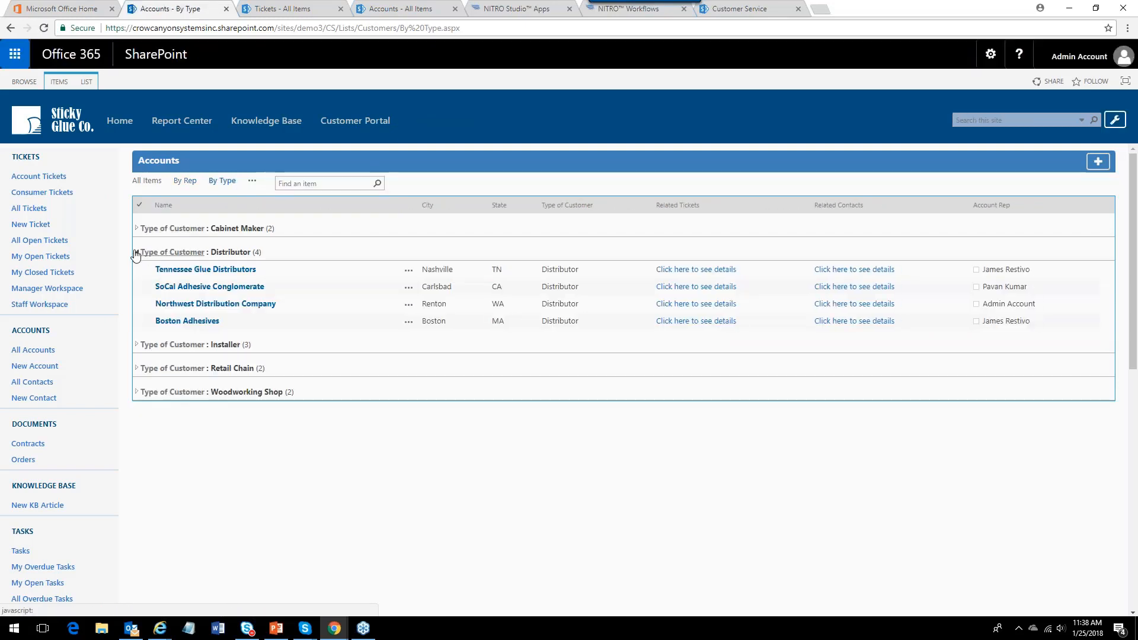
left_click(136, 254)
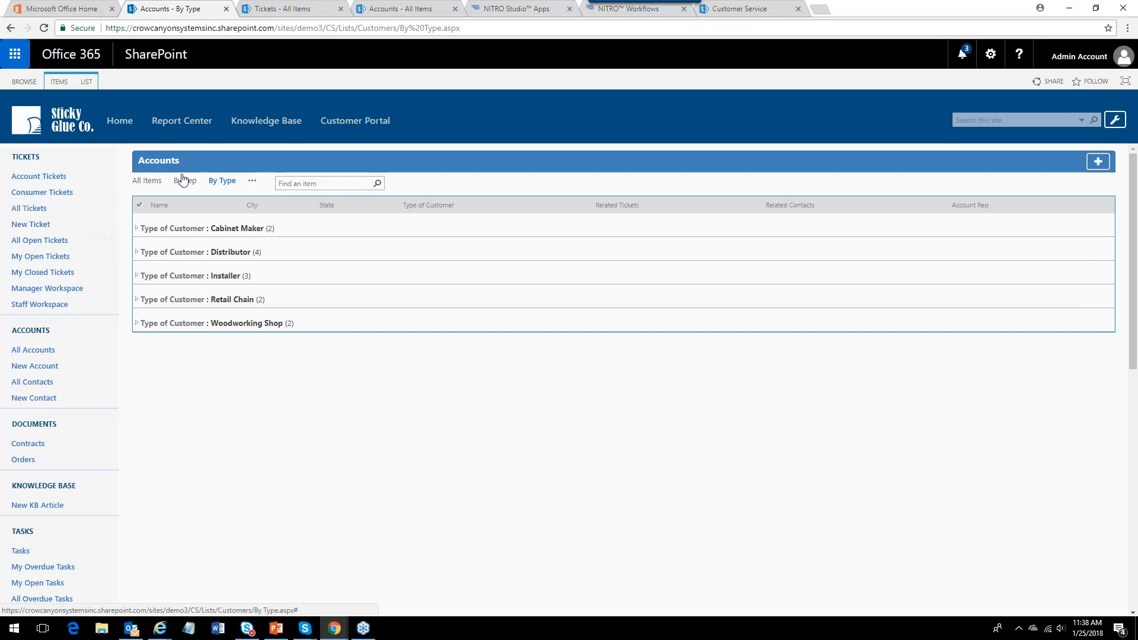
Open the Report Center and view the Tickets by Brand chart.
left_click(181, 128)
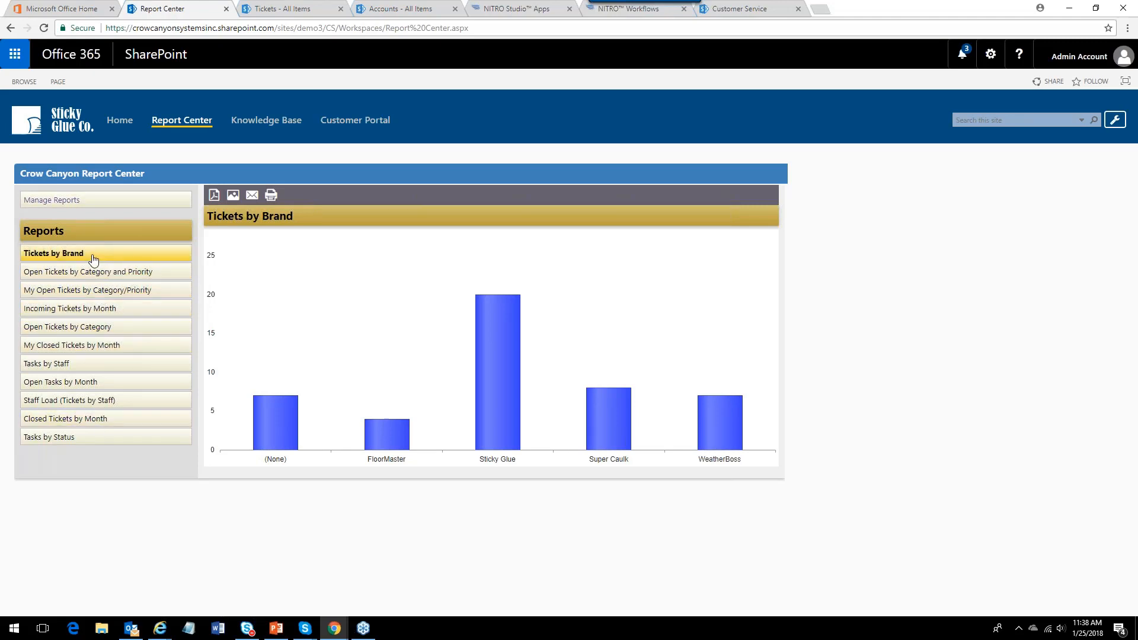
mouse_move(279, 442)
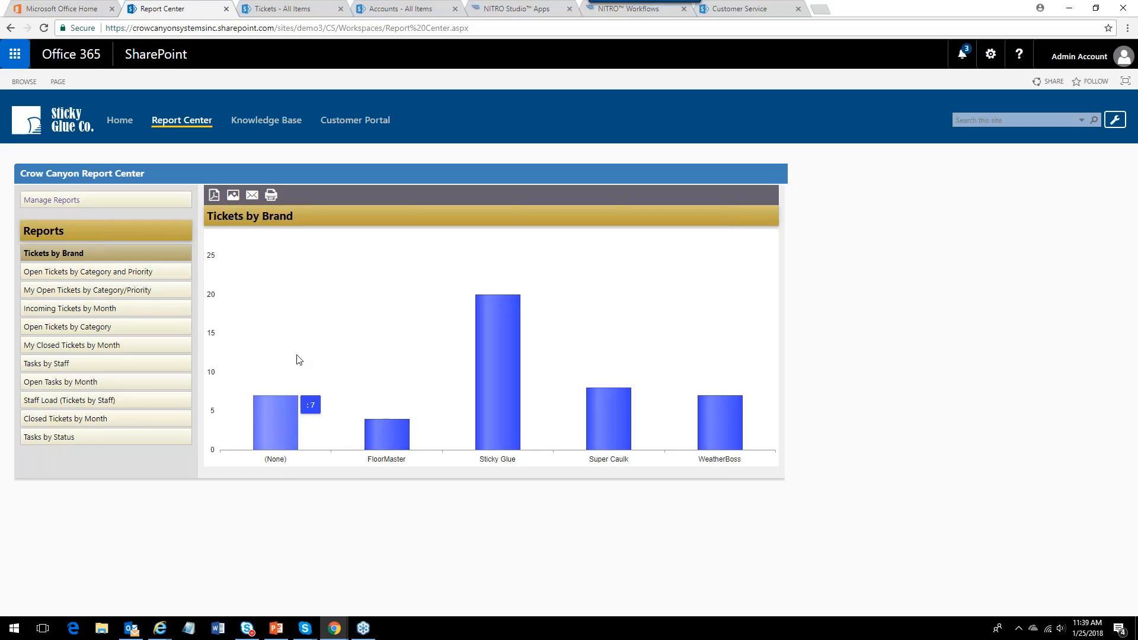
Examine each brand's ticket count in the Tickets by Brand chart, then open the Open Tickets by Category and Priority report.
mouse_move(393, 435)
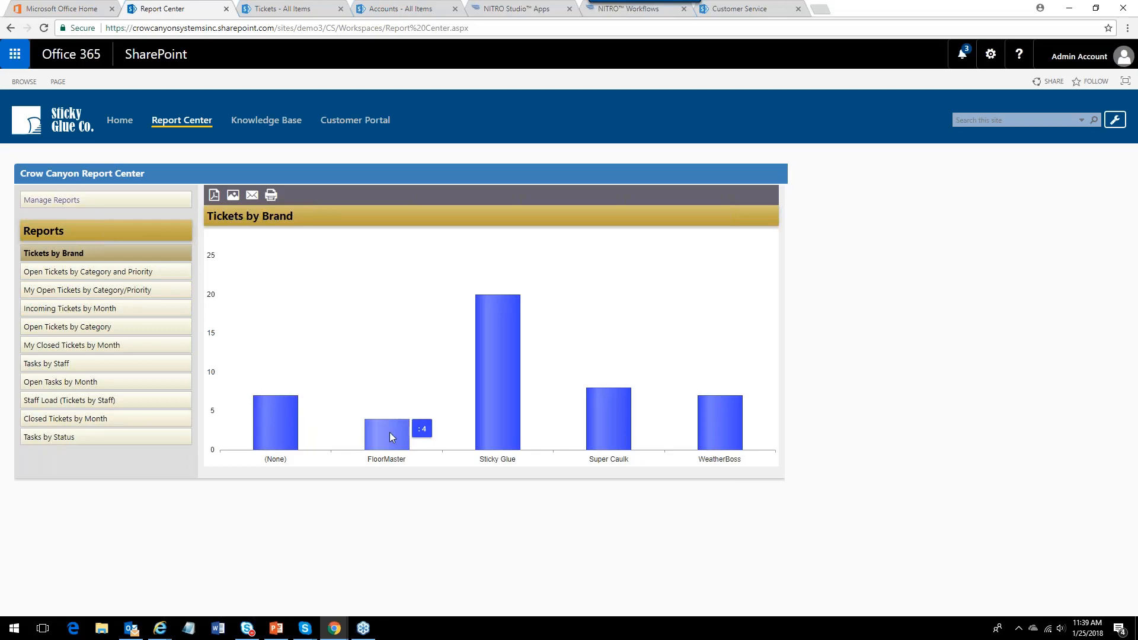
mouse_move(507, 431)
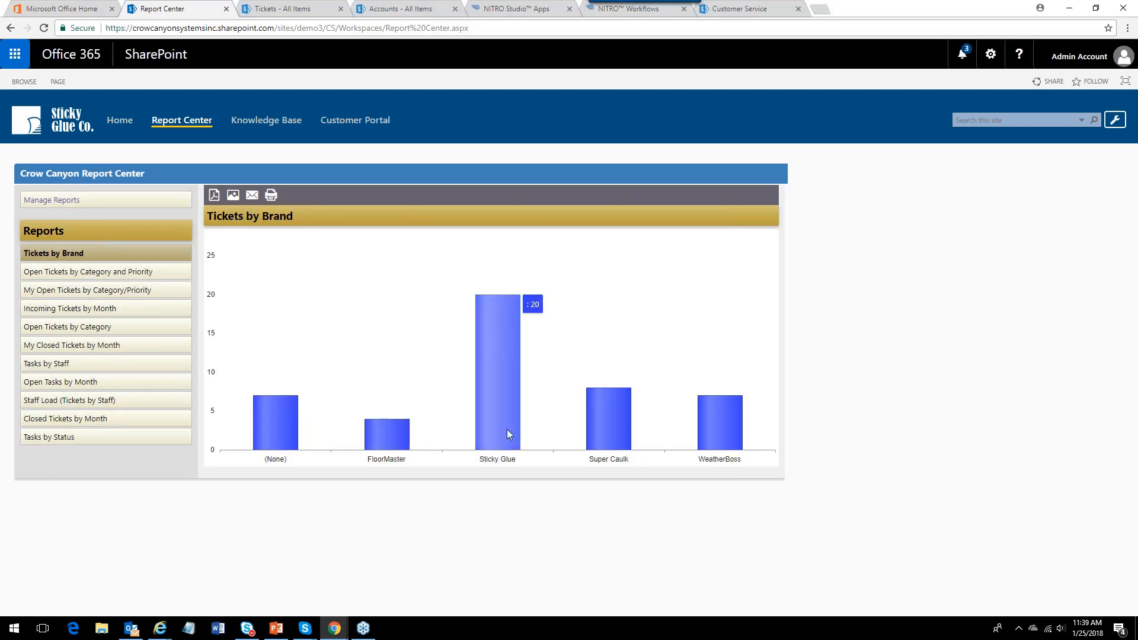
mouse_move(608, 437)
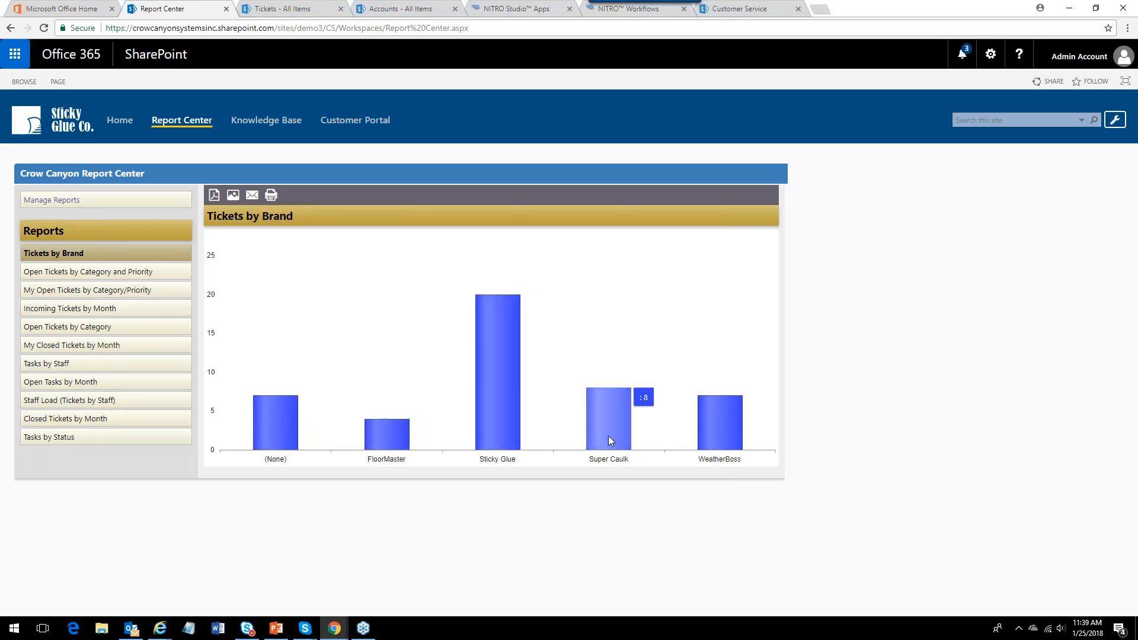
mouse_move(703, 437)
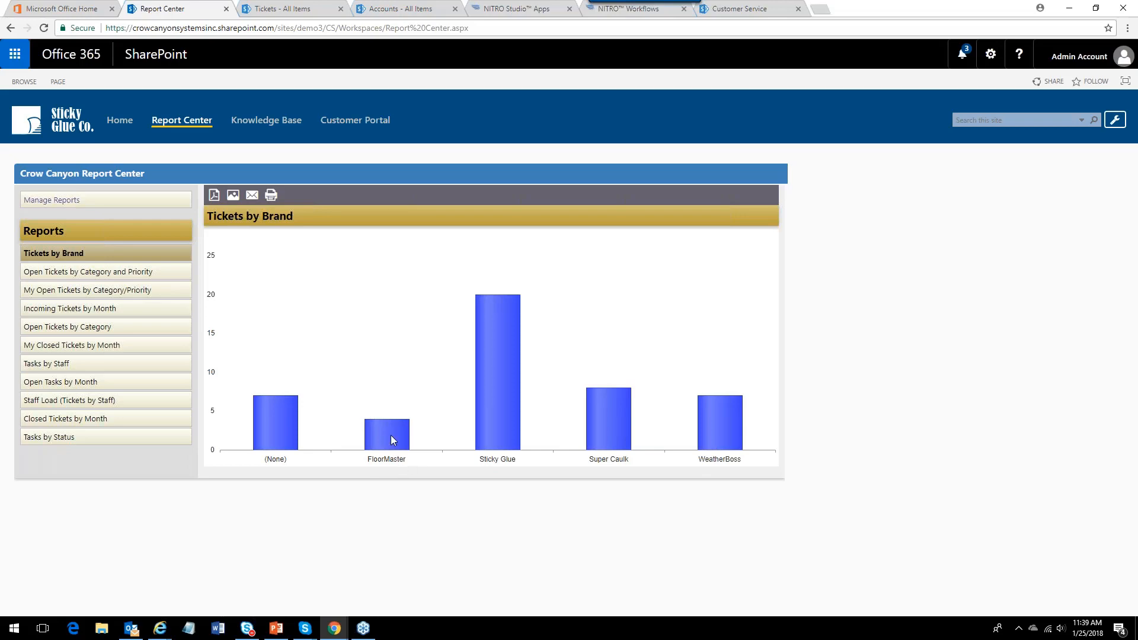
mouse_move(445, 368)
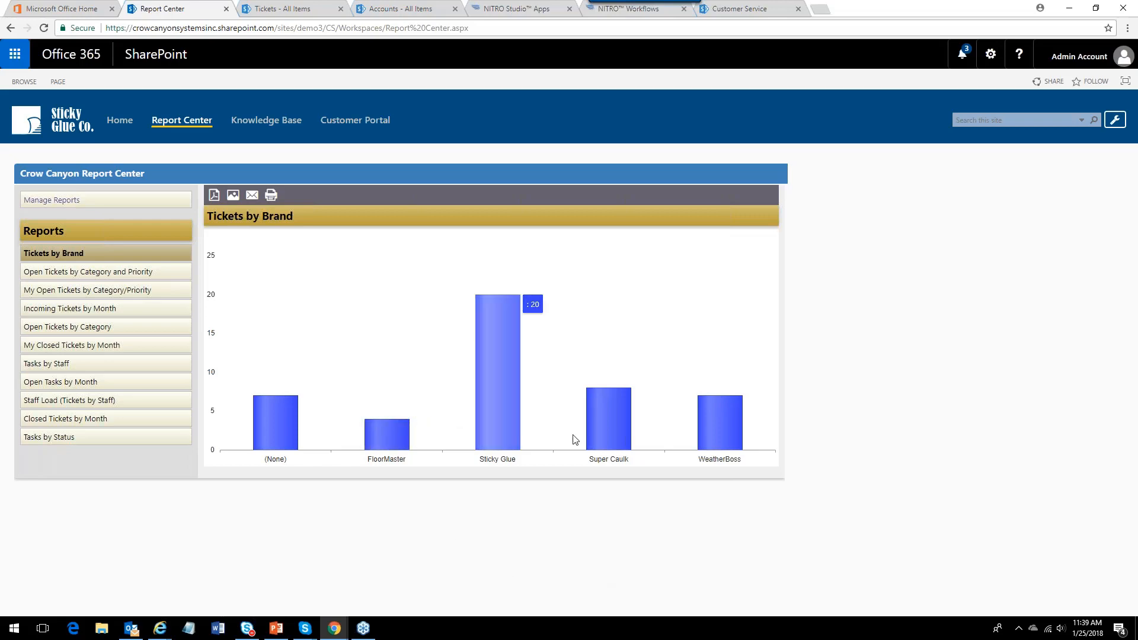
left_click(108, 276)
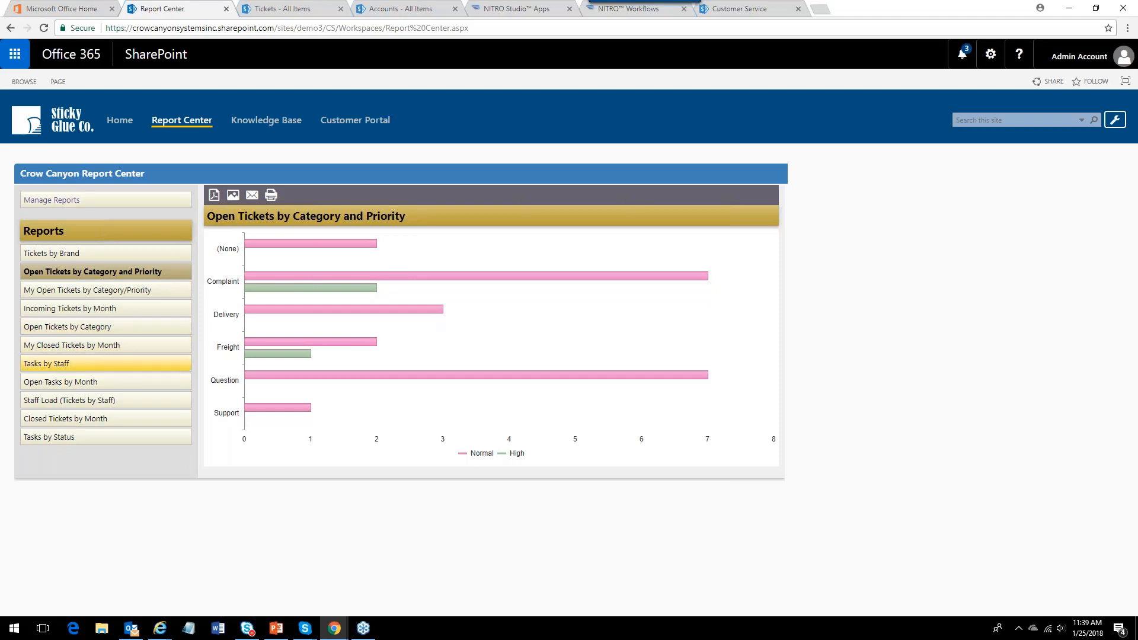
Open the Staff Load (Tickets by Staff) report and inspect the ticket count of each staff slice.
left_click(82, 403)
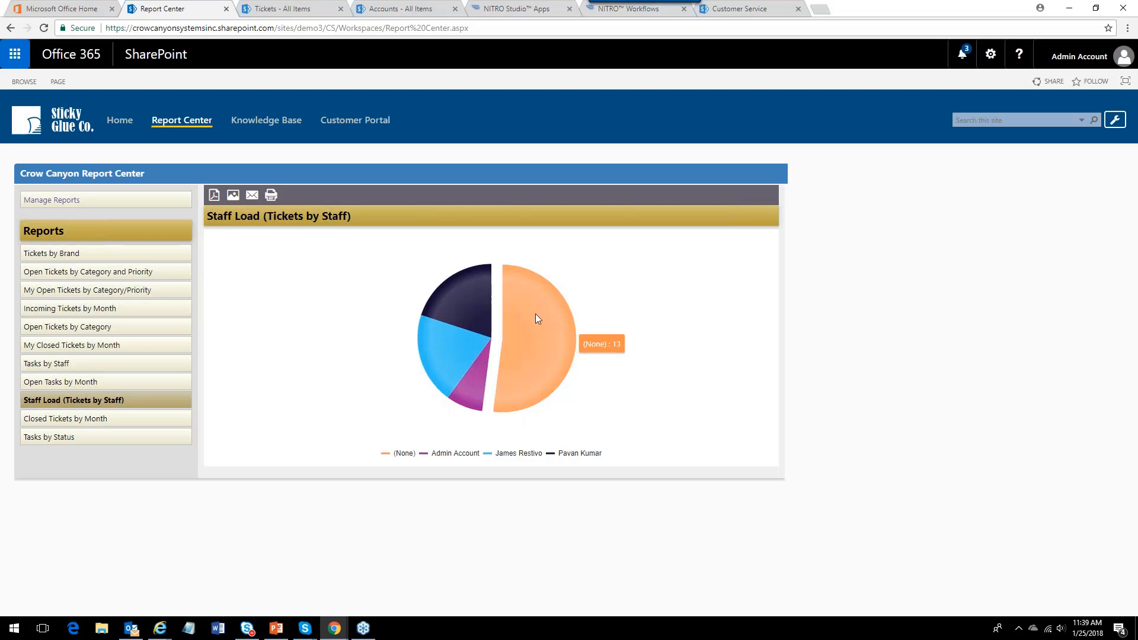
mouse_move(475, 301)
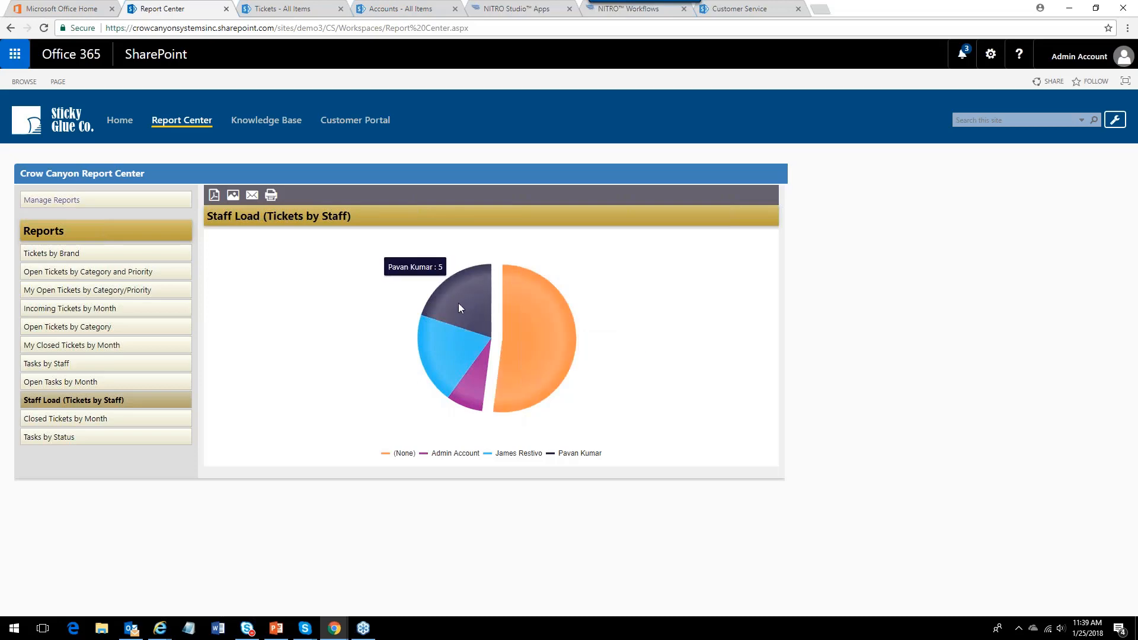
mouse_move(473, 405)
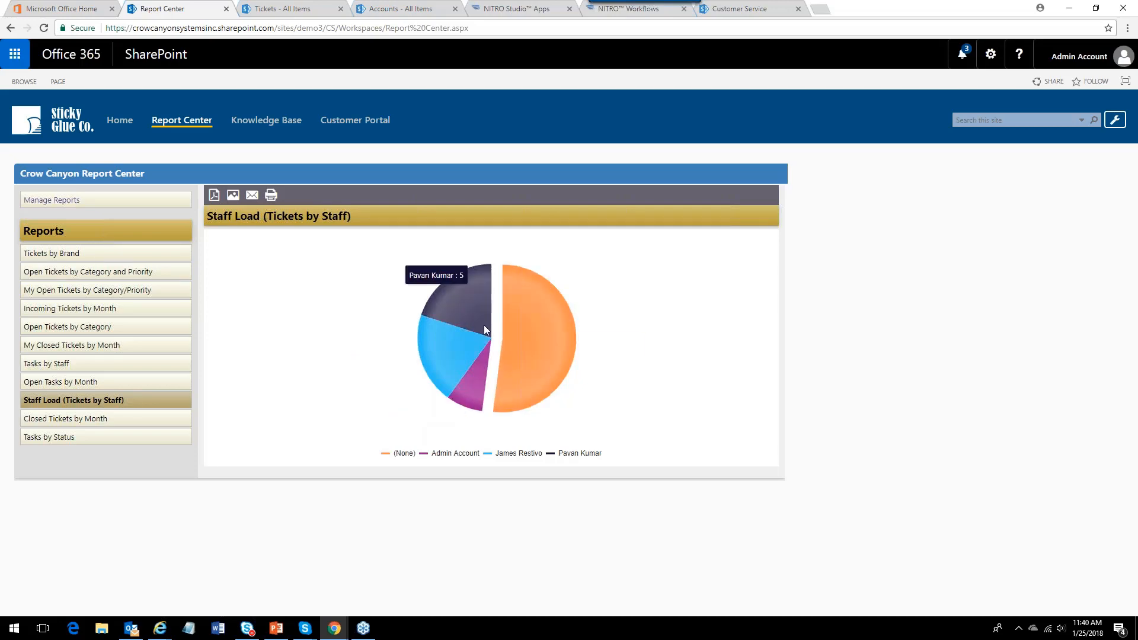
mouse_move(557, 311)
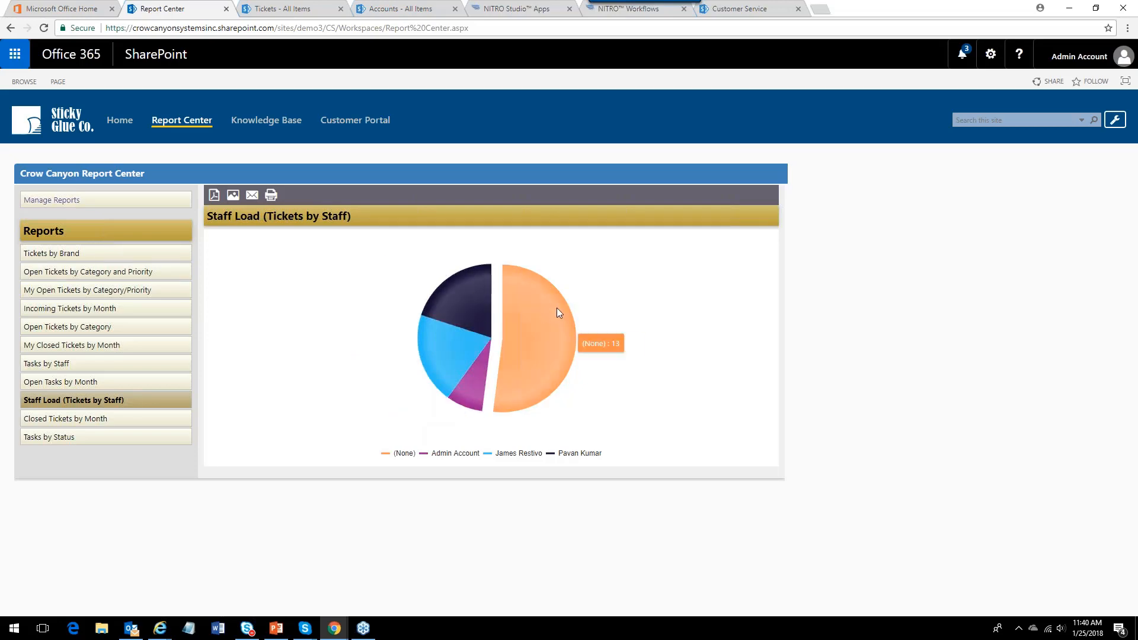
Open the Open Tickets by Category report and inspect its category bars.
left_click(63, 330)
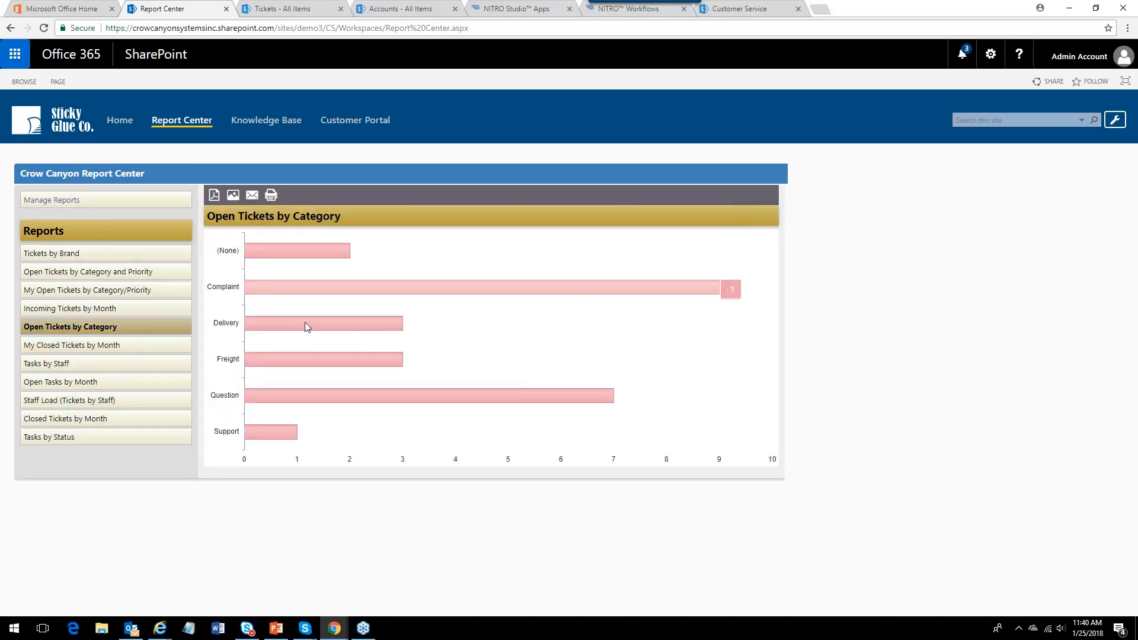
mouse_move(284, 273)
mouse_move(308, 328)
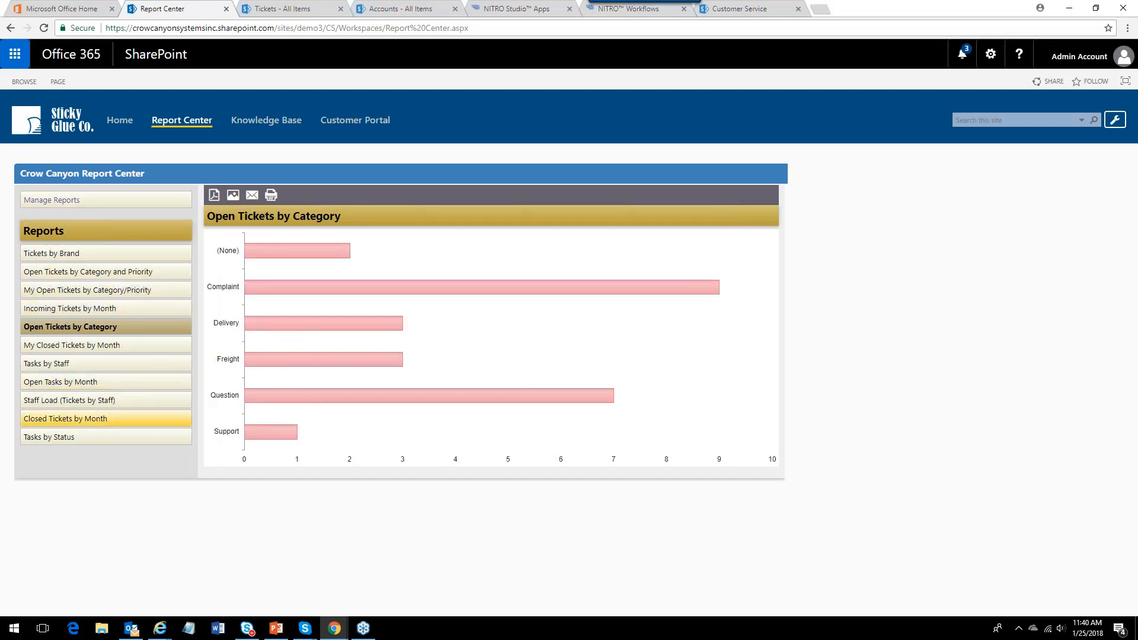
Open Manage Reports, start configuring a new report and set its report type to Chart.
left_click(95, 204)
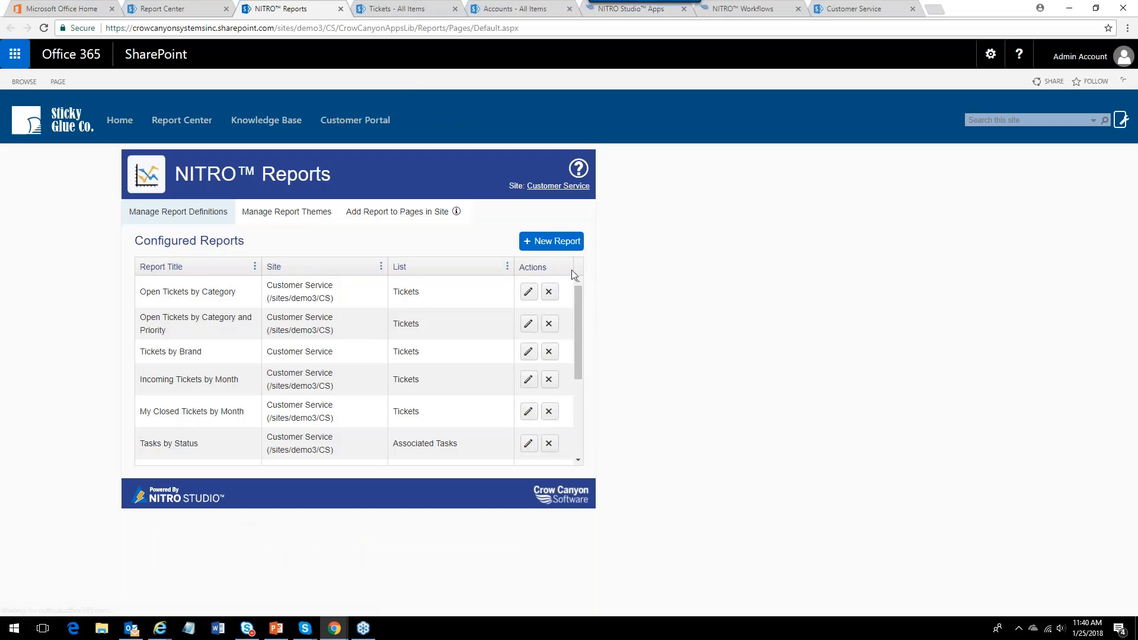
mouse_move(579, 299)
left_mouse_down()
mouse_move(581, 433)
mouse_move(597, 295)
left_mouse_up()
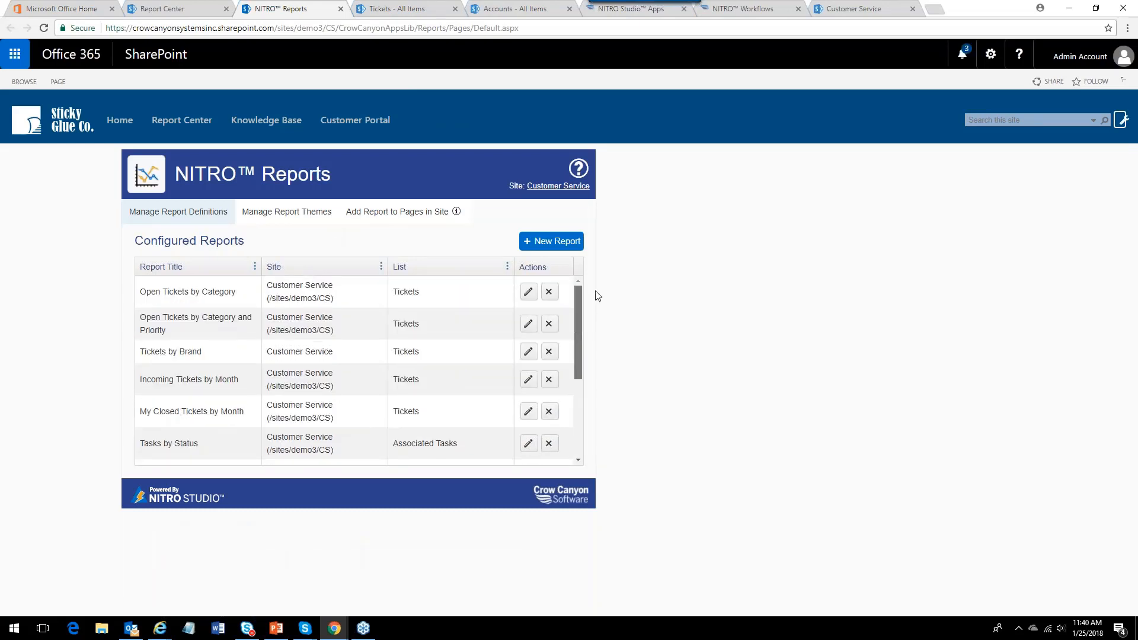
left_click(560, 243)
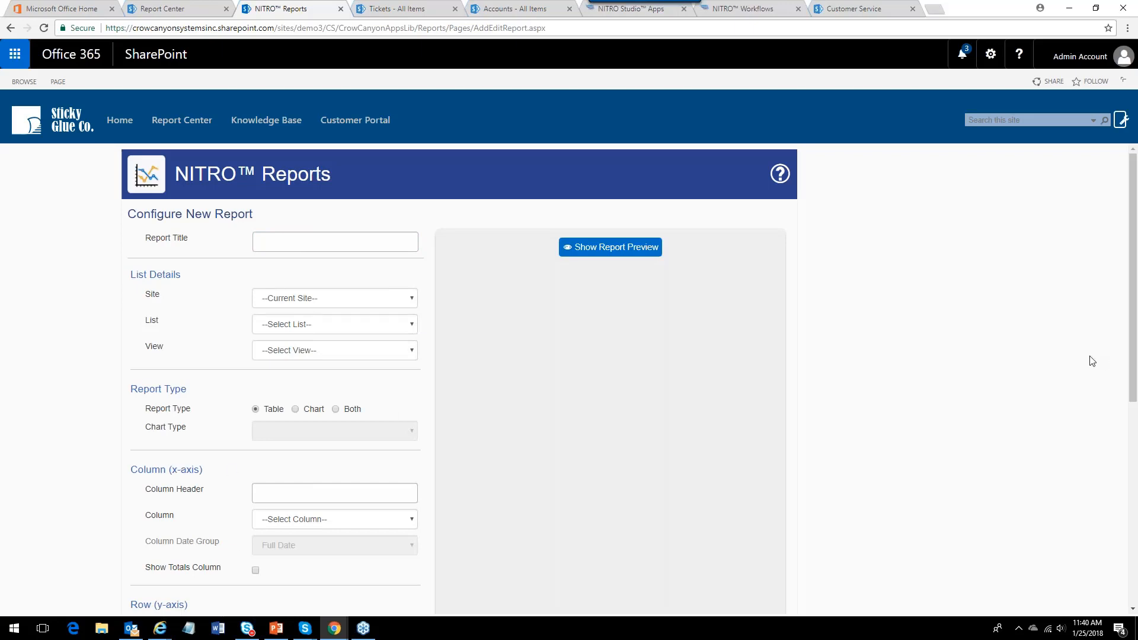
left_click(295, 409)
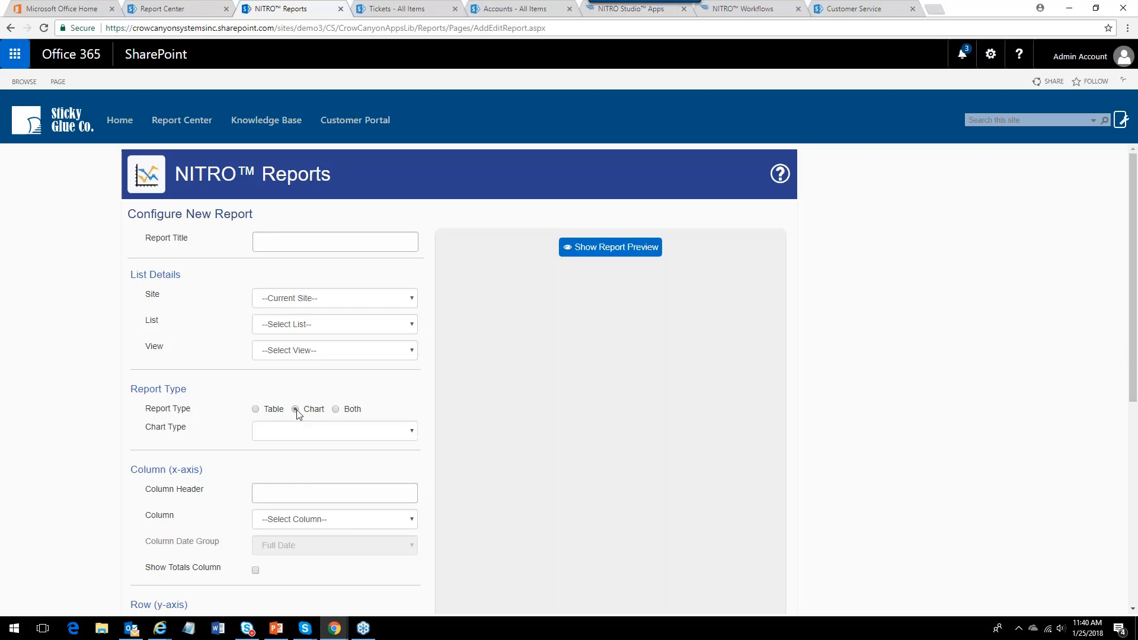
left_click(414, 436)
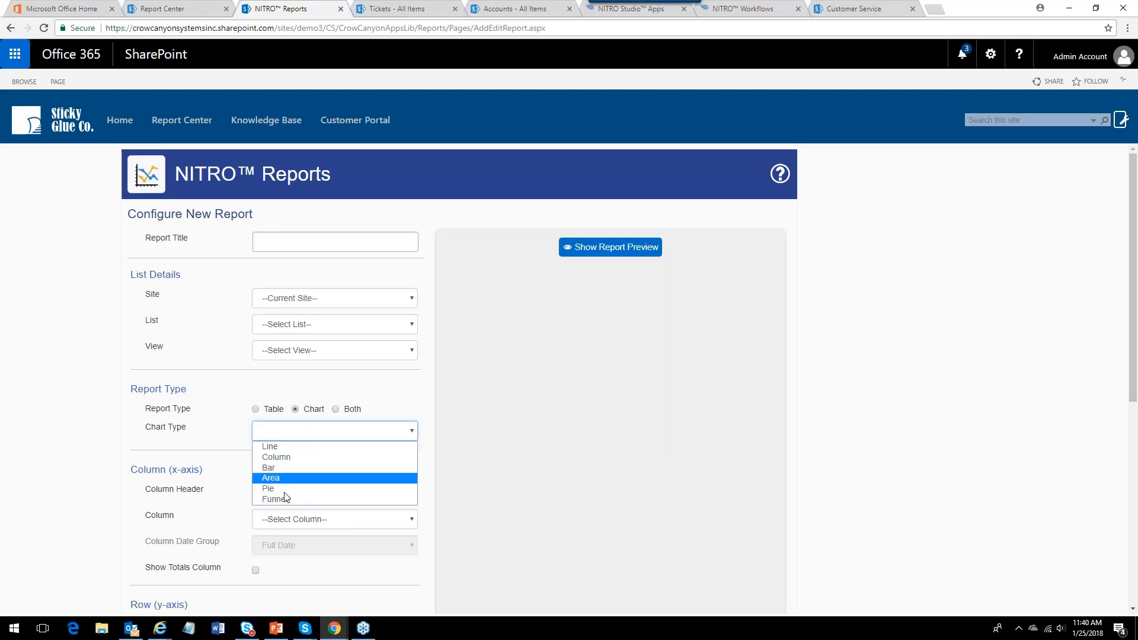
left_click(398, 399)
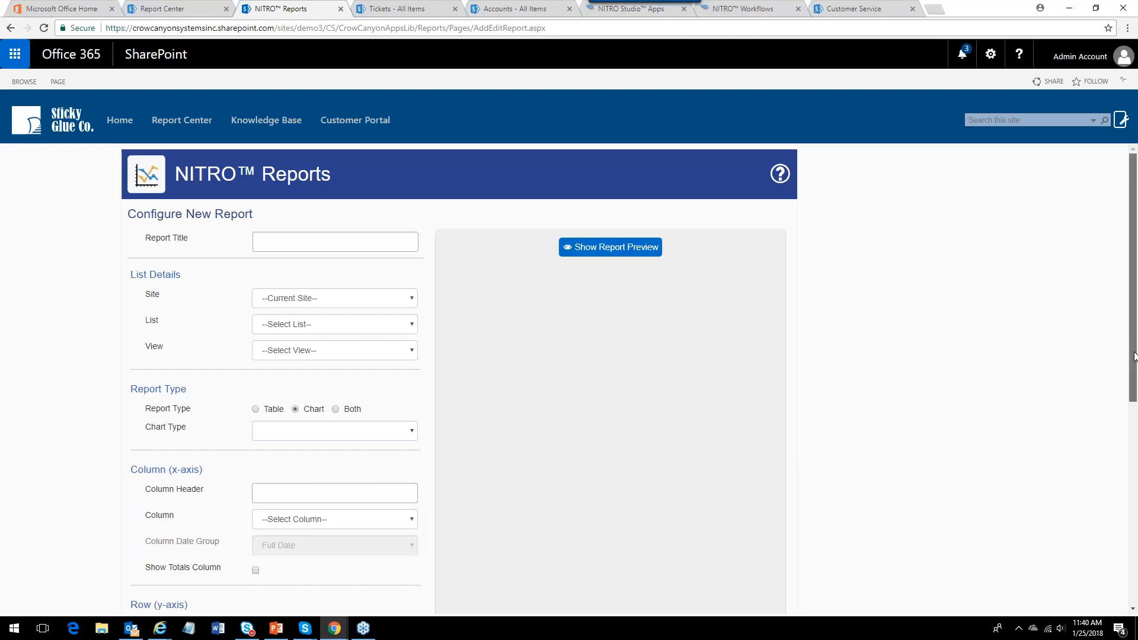
mouse_move(1134, 355)
left_mouse_down()
mouse_move(1121, 545)
mouse_move(1132, 344)
left_mouse_up()
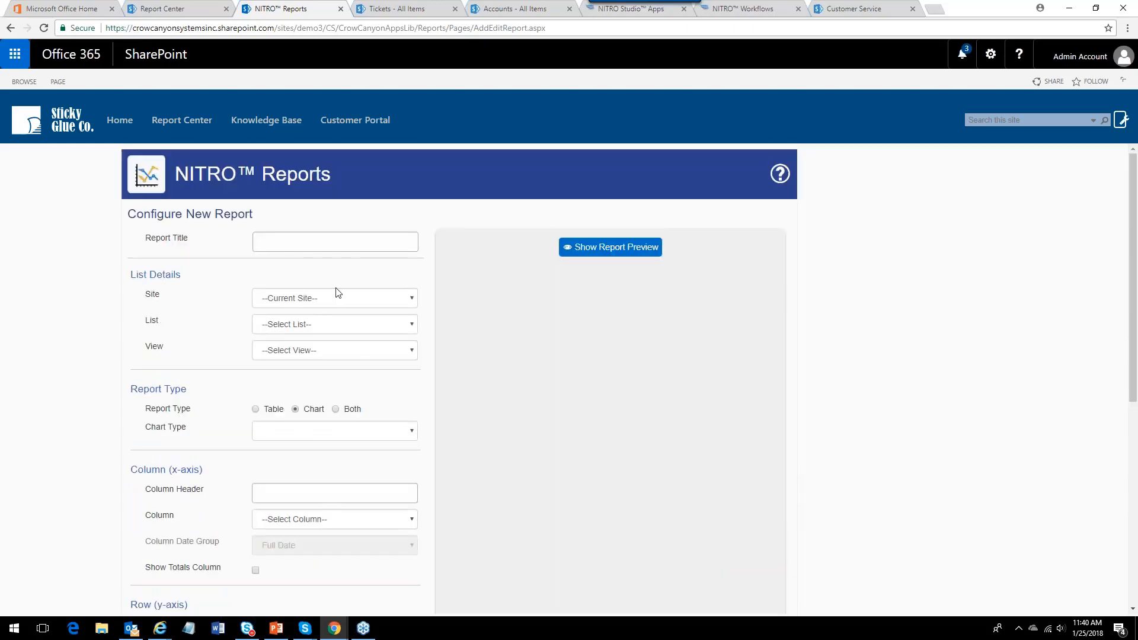
Go to the home page, open the overdue tickets list from its dashboard tile and return home.
left_click(121, 121)
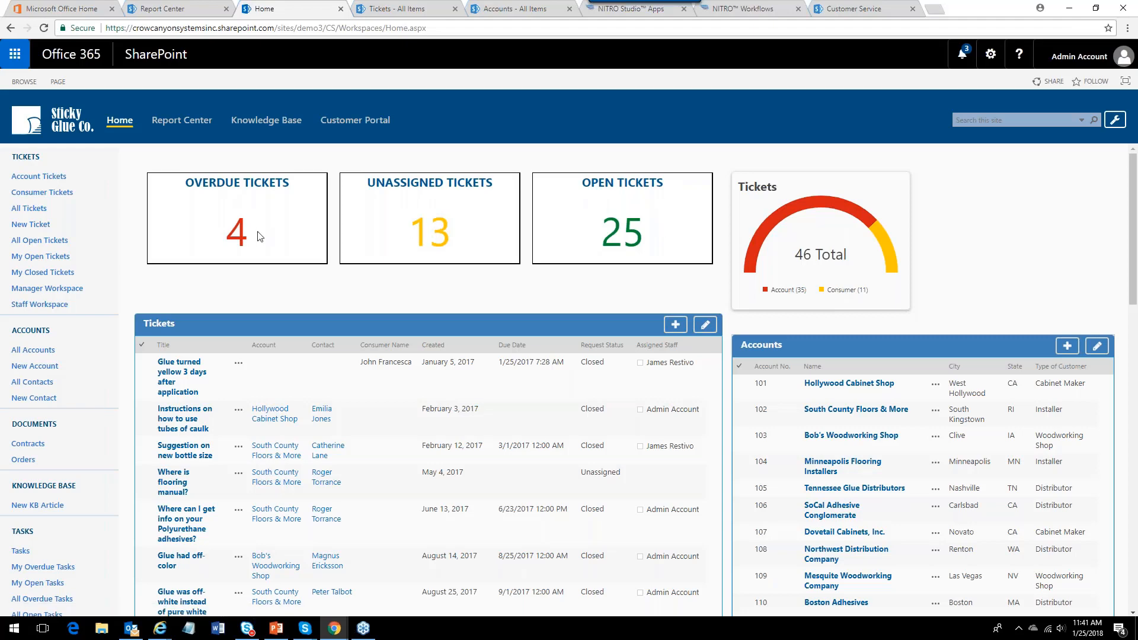
left_click(238, 242)
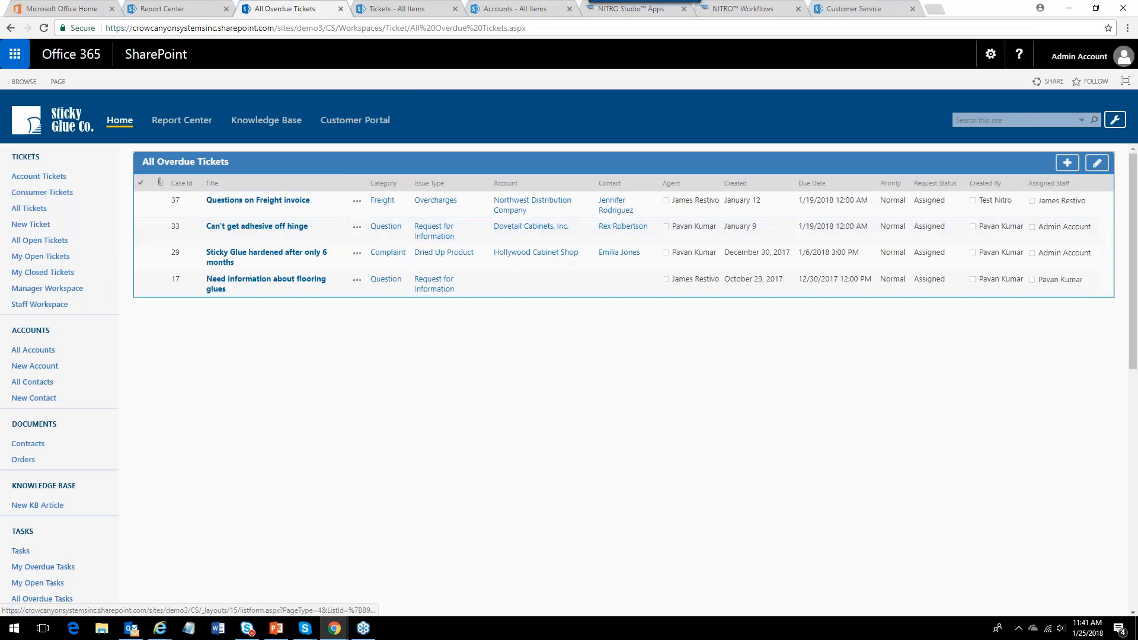
left_click(11, 29)
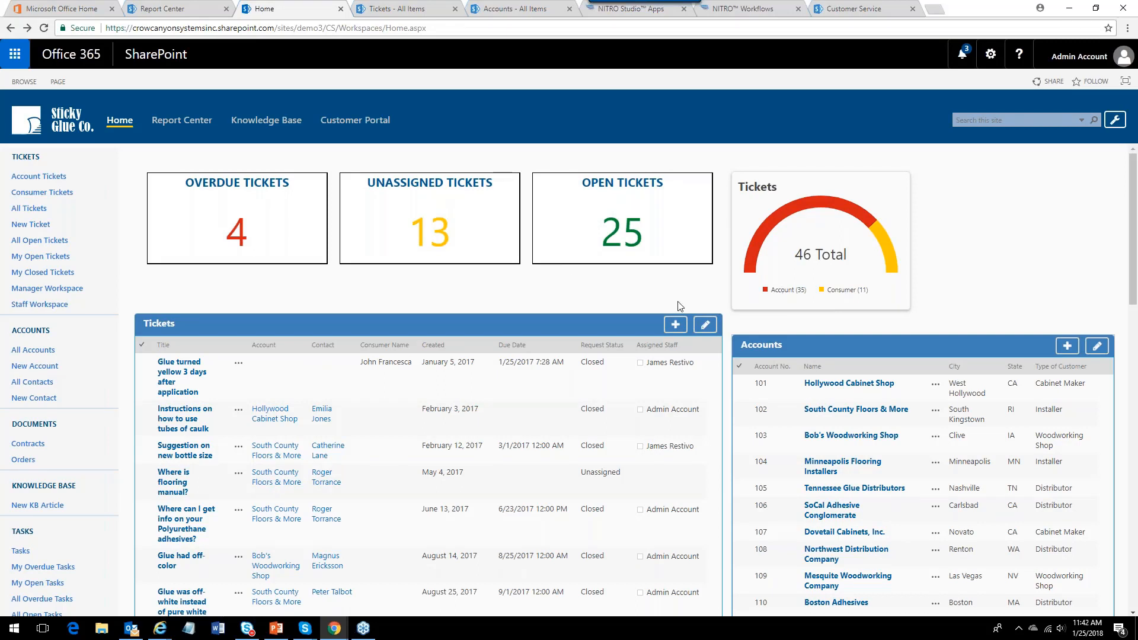
Open the Manager Workspace and review its overdue tickets list and dashboard charts.
left_click(46, 288)
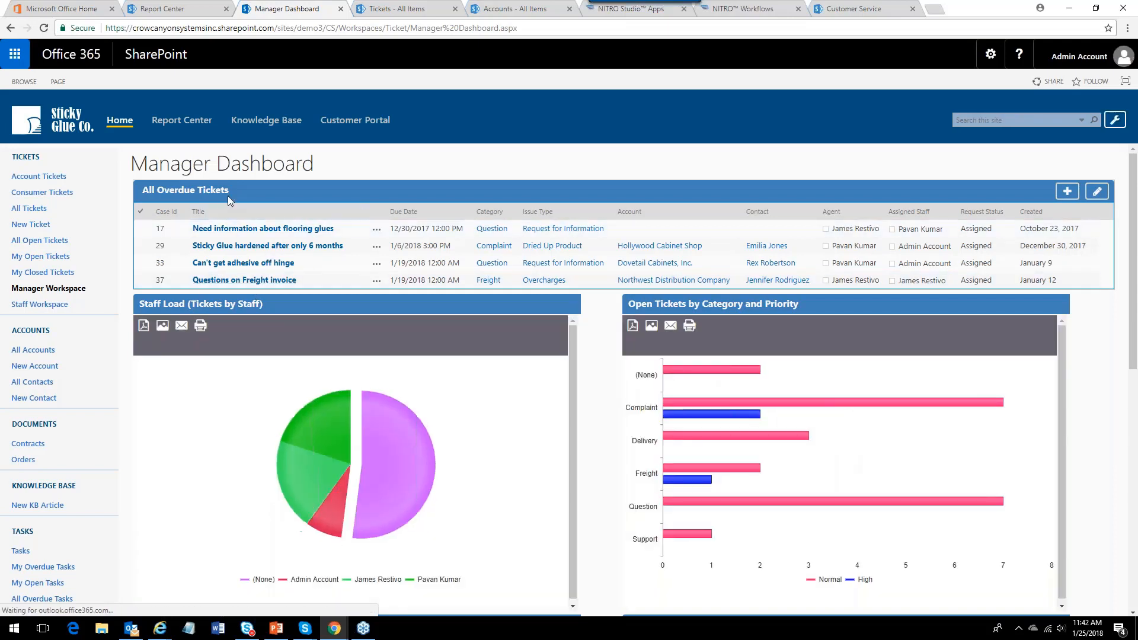
mouse_move(326, 456)
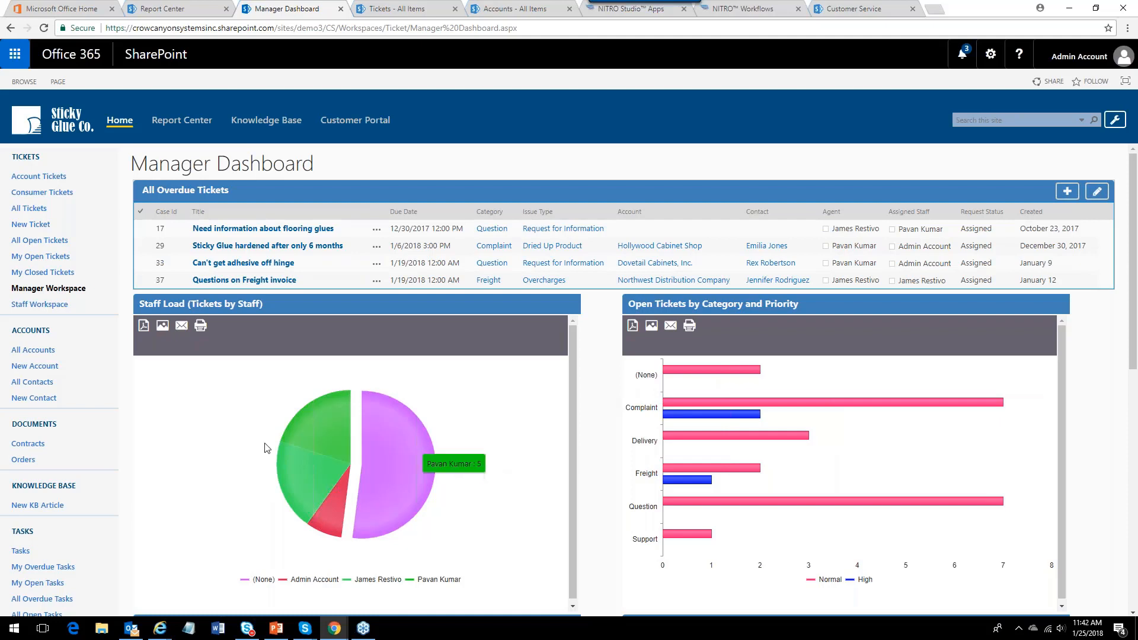
mouse_move(417, 483)
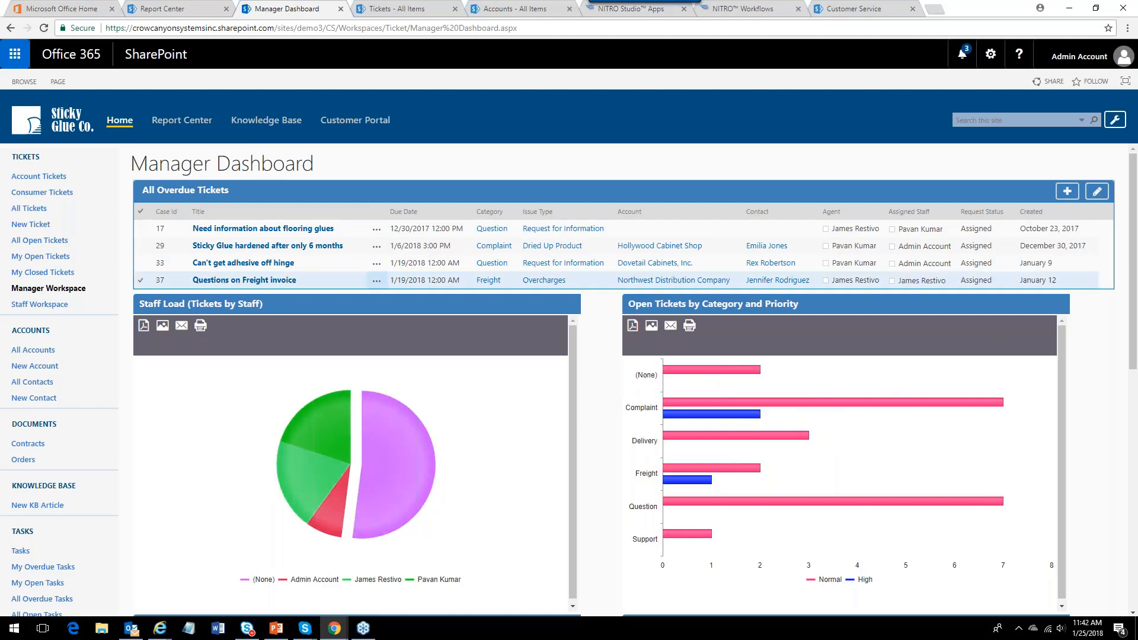
scroll(1134, 283, "down", 8)
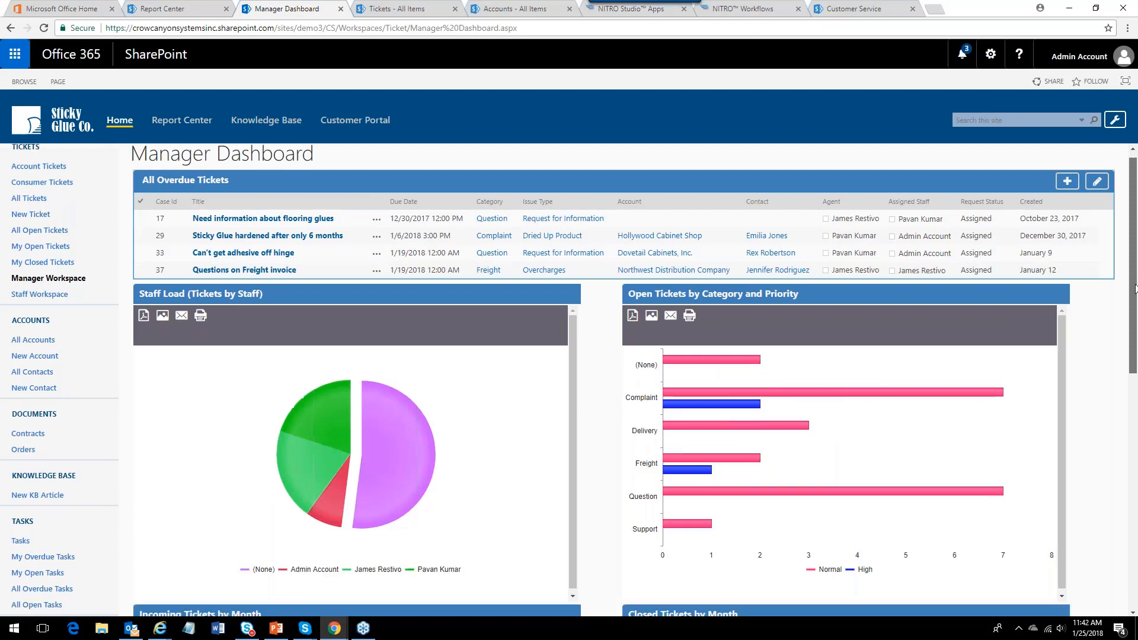
scroll(1134, 282, "up", 8)
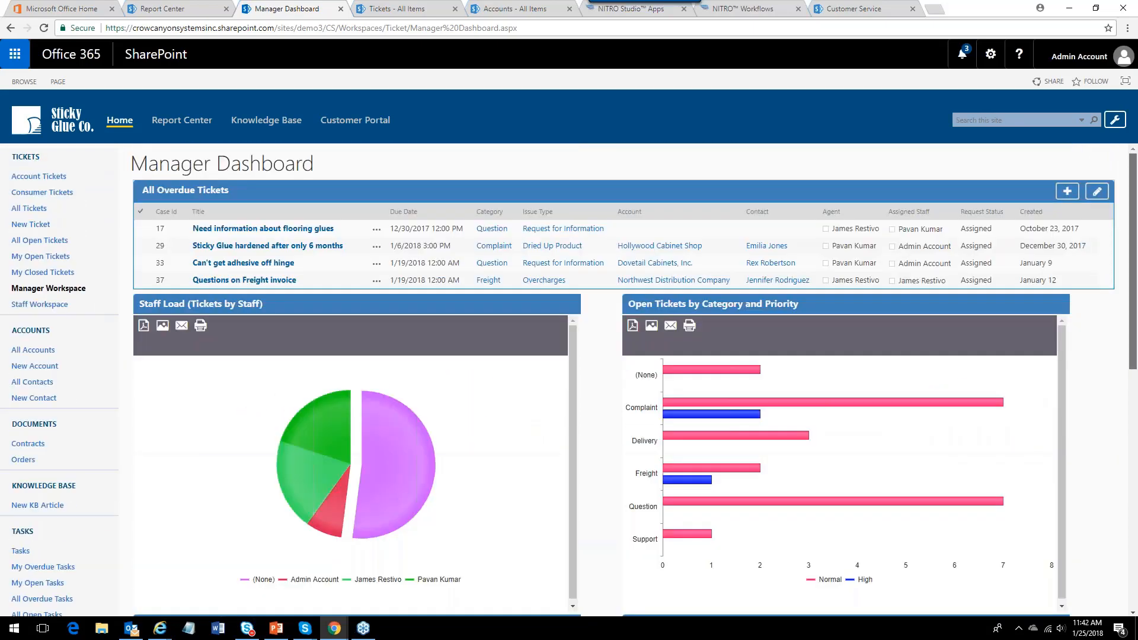
scroll(1134, 282, "down", 4)
scroll(1134, 282, "up", 4)
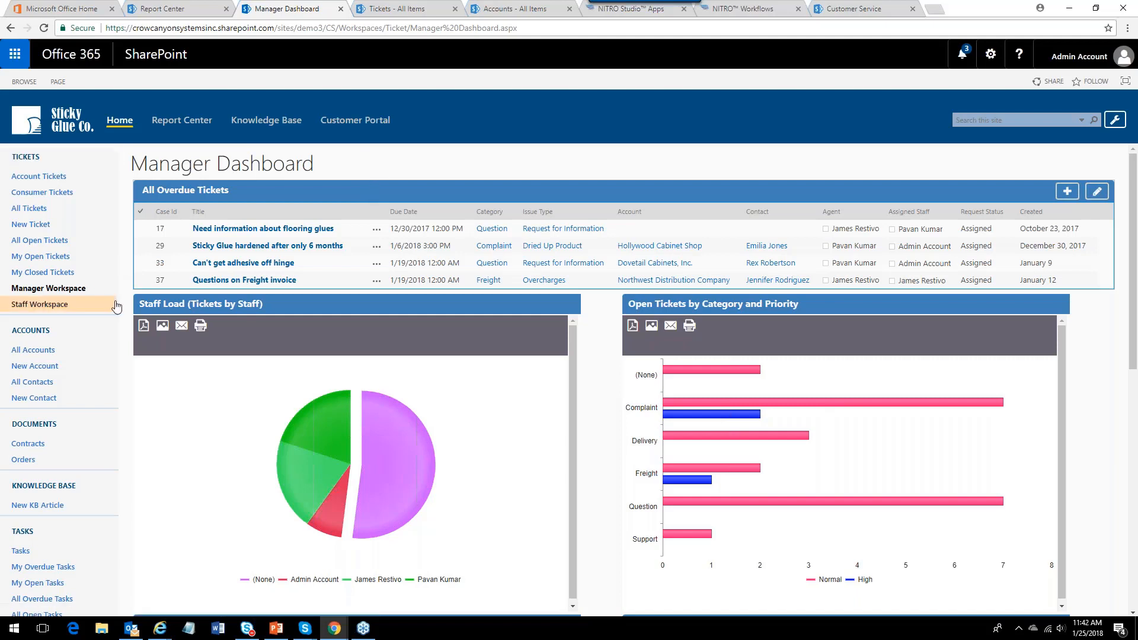
Open the Staff Workspace, then open the All Tickets list.
left_click(50, 304)
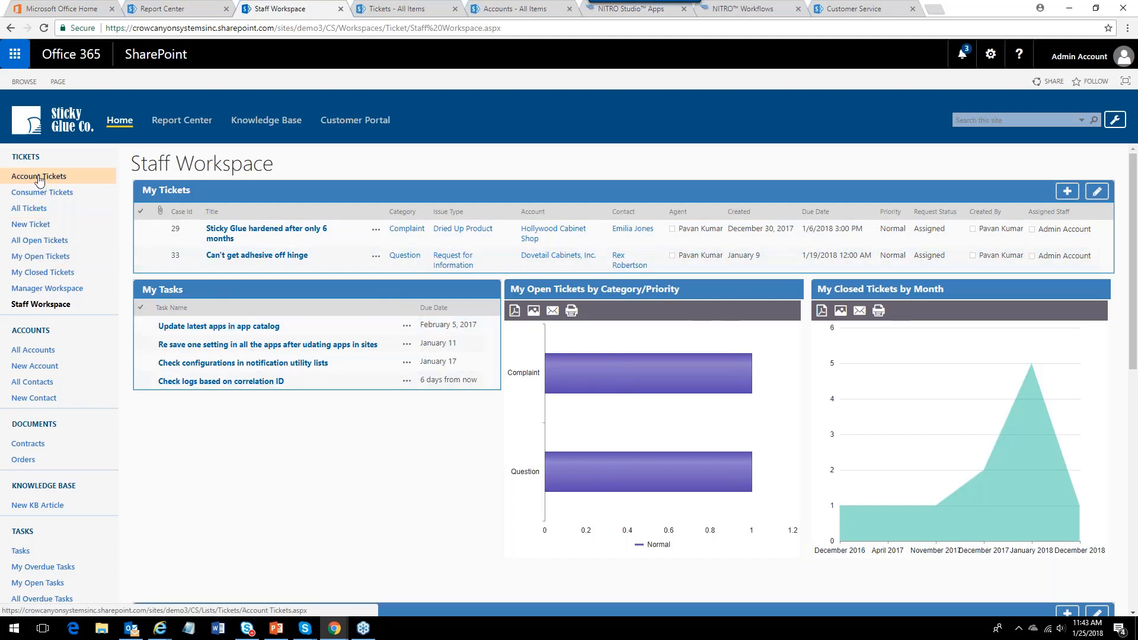
left_click(25, 209)
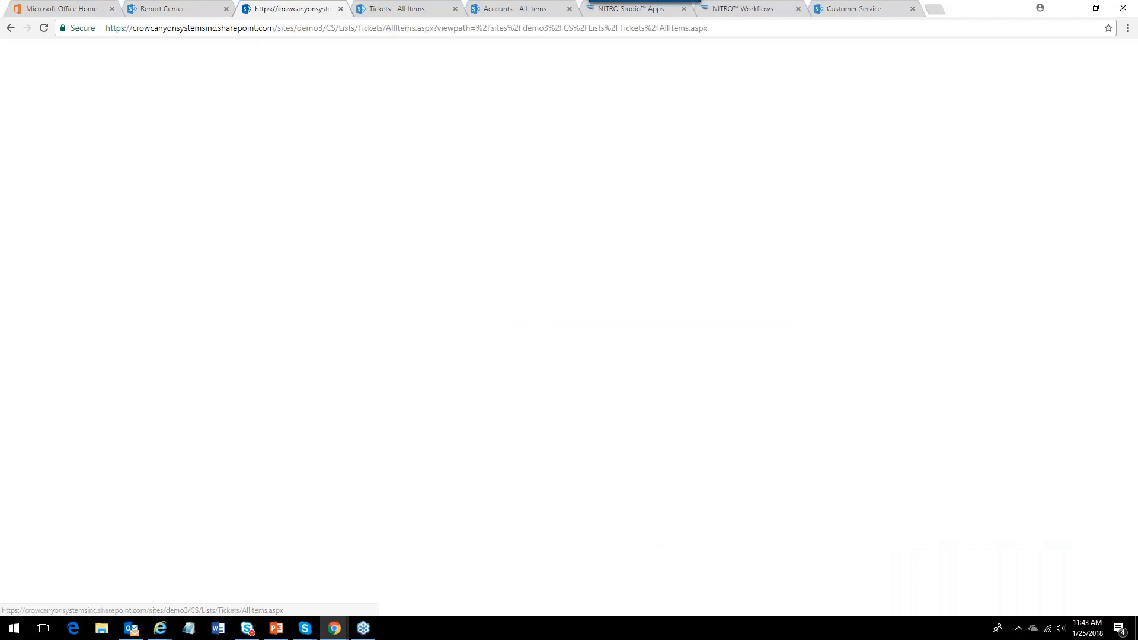
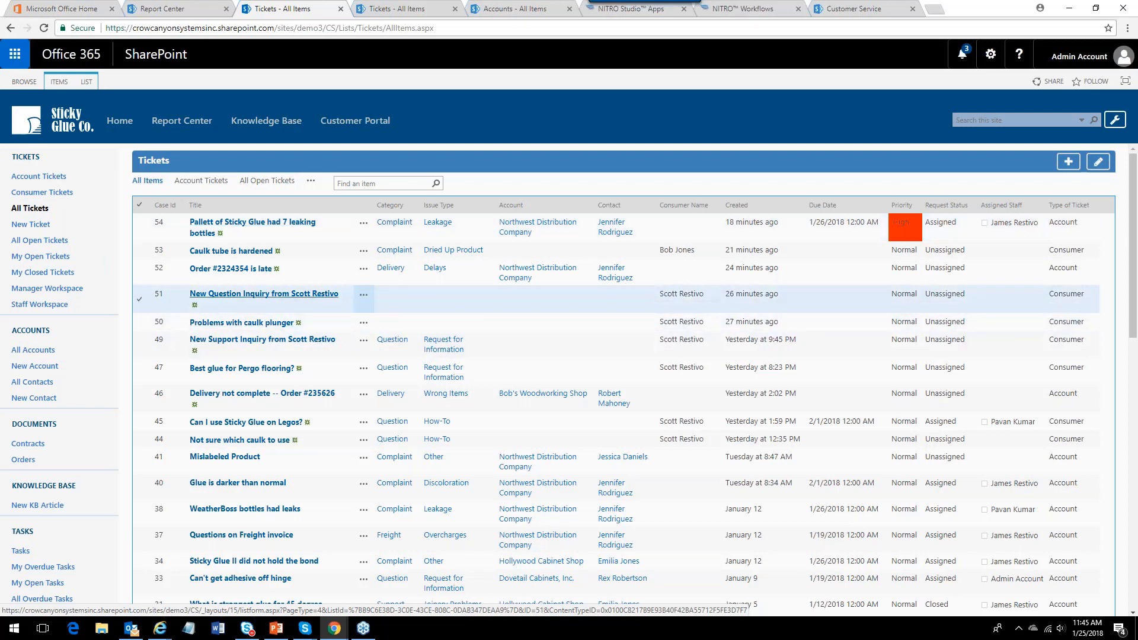
Open ticket 51 and start a Crow Canyon Email using the Send Info to Consumer mail template.
left_click(363, 295)
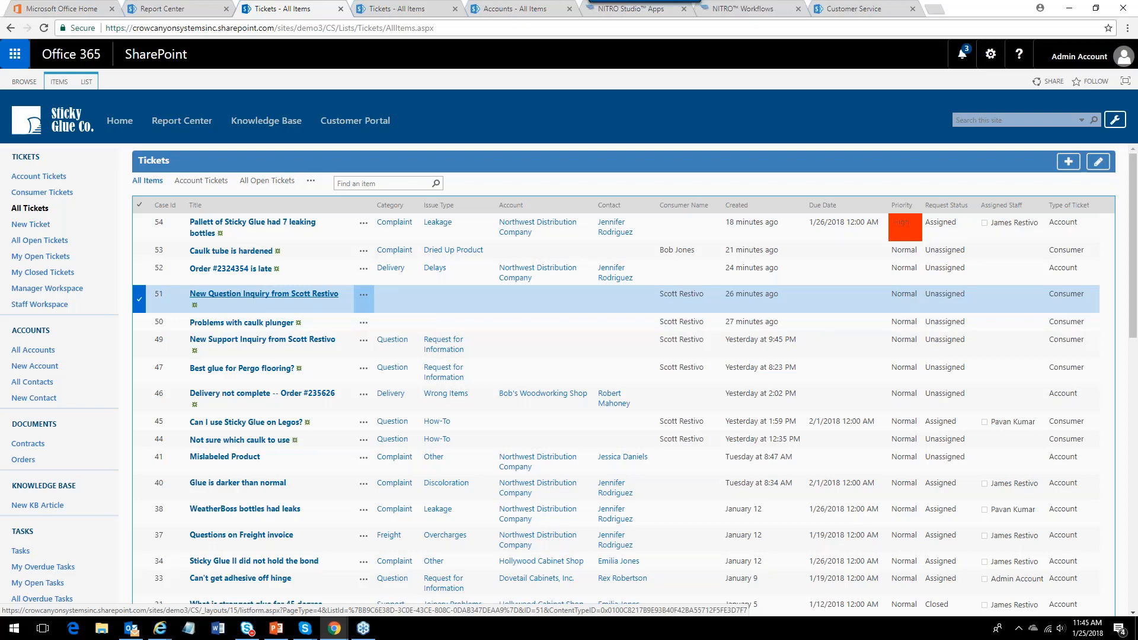
left_click(218, 297)
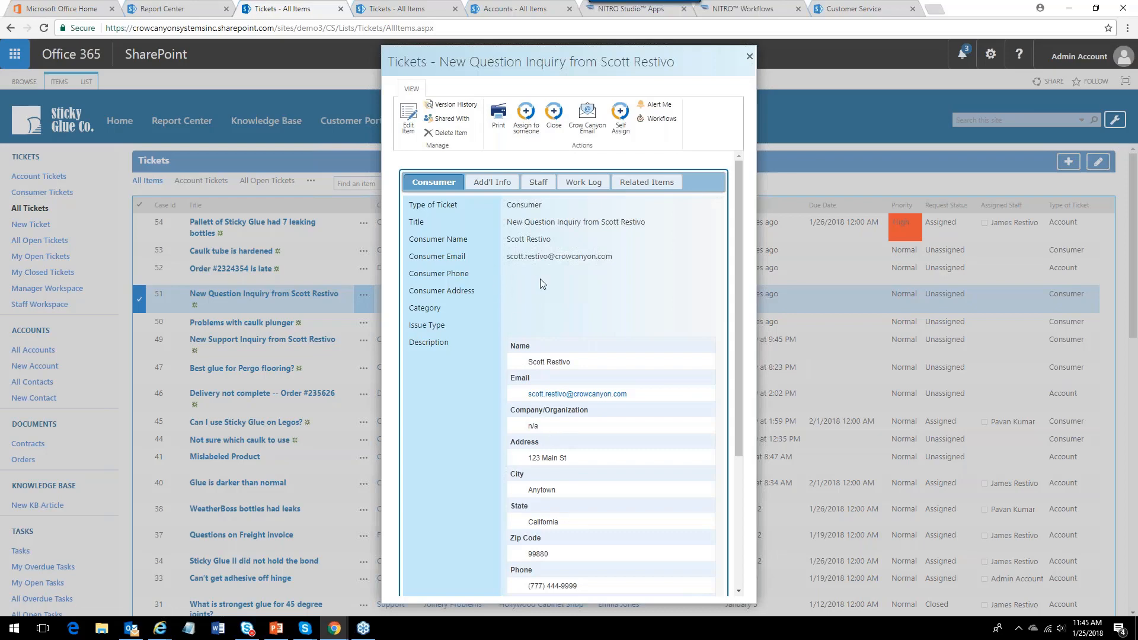
left_click(589, 131)
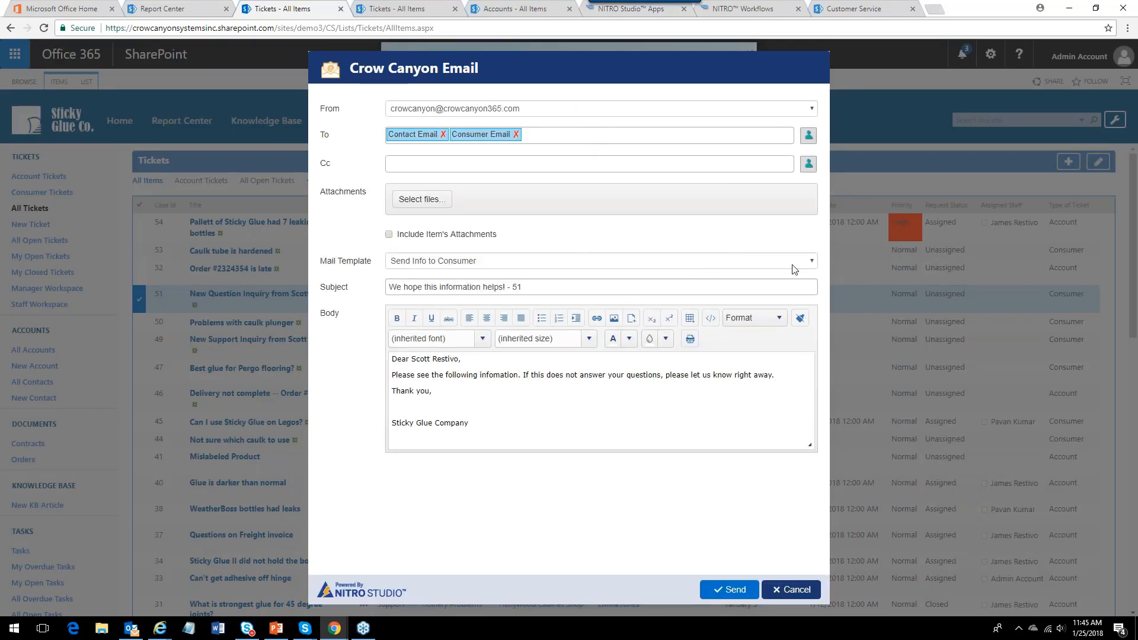
left_click(811, 262)
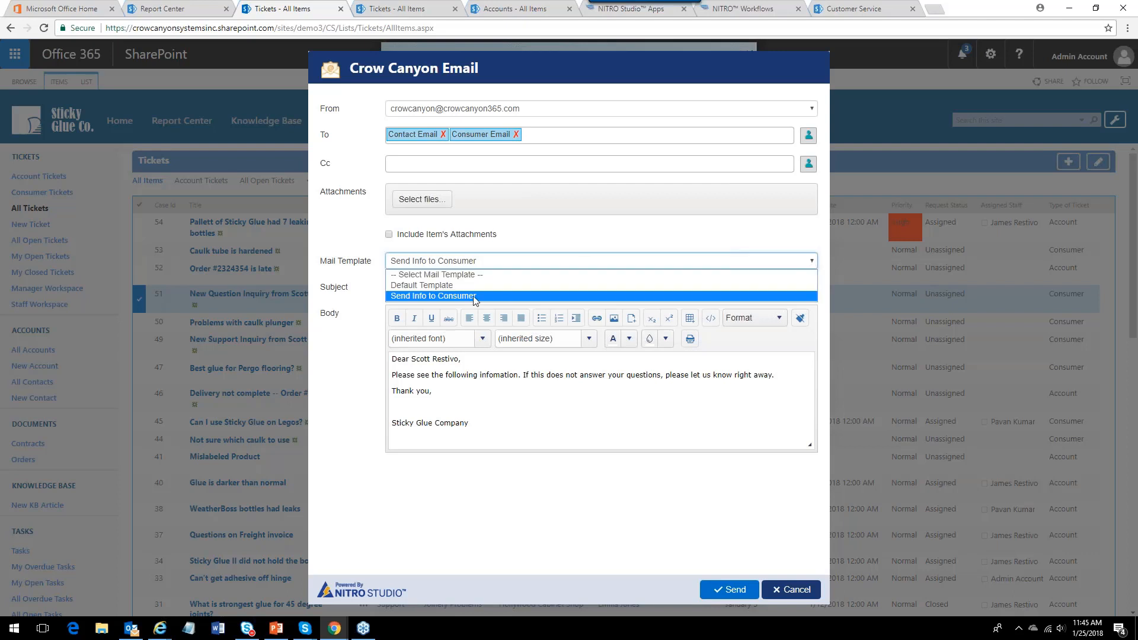
left_click(431, 297)
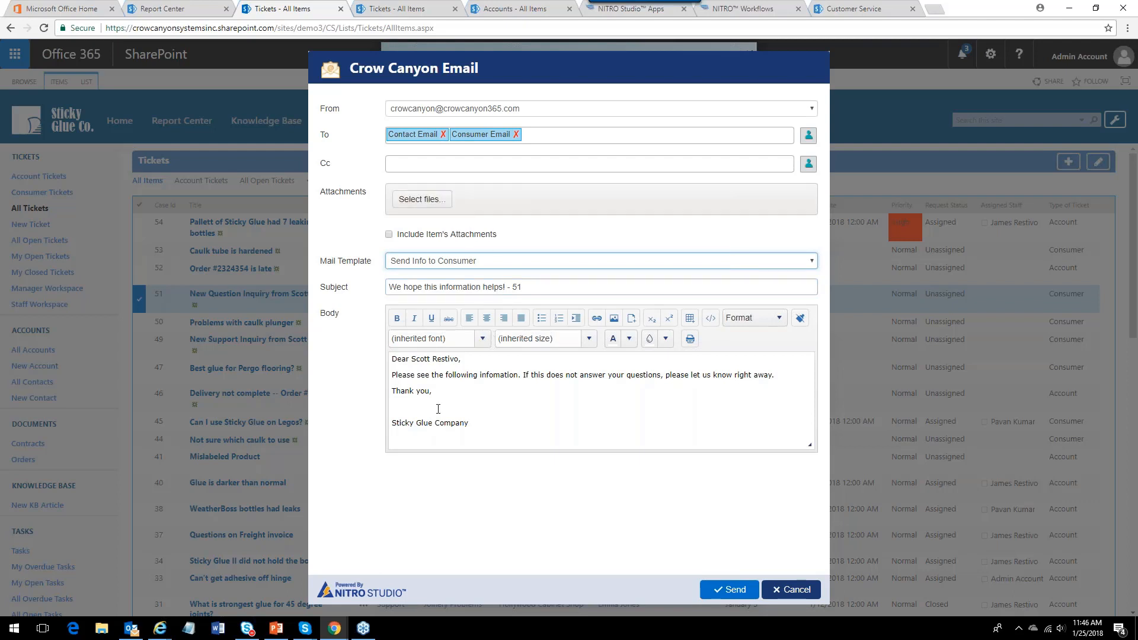
Remove the Contact Email recipient and send the email to the consumer.
left_click(442, 134)
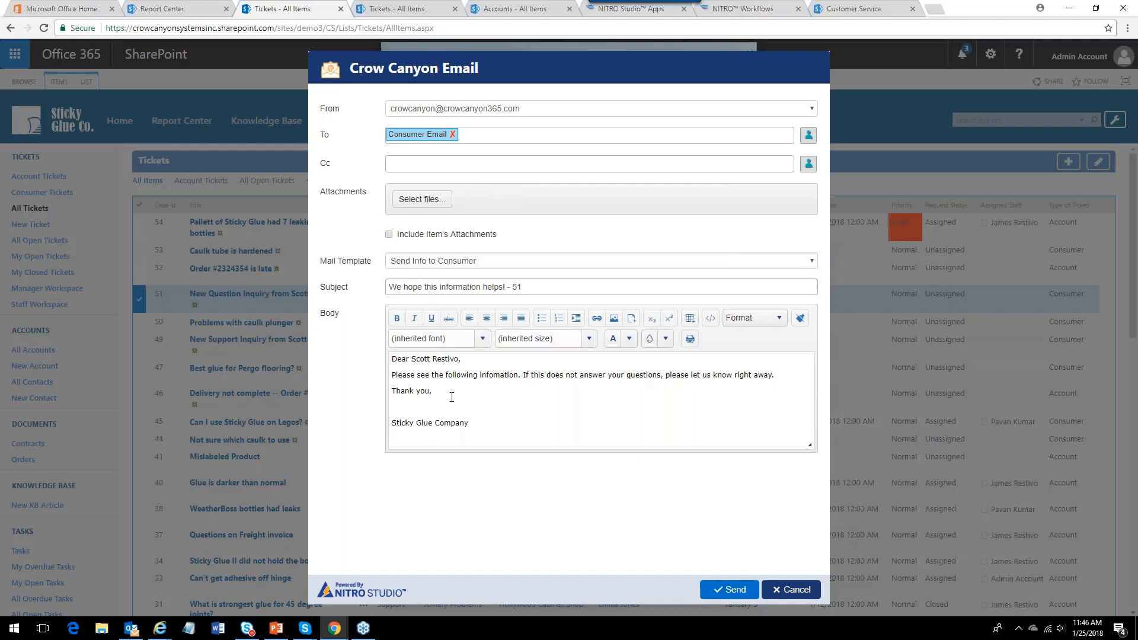
left_click(390, 359)
key("ctrl+a")
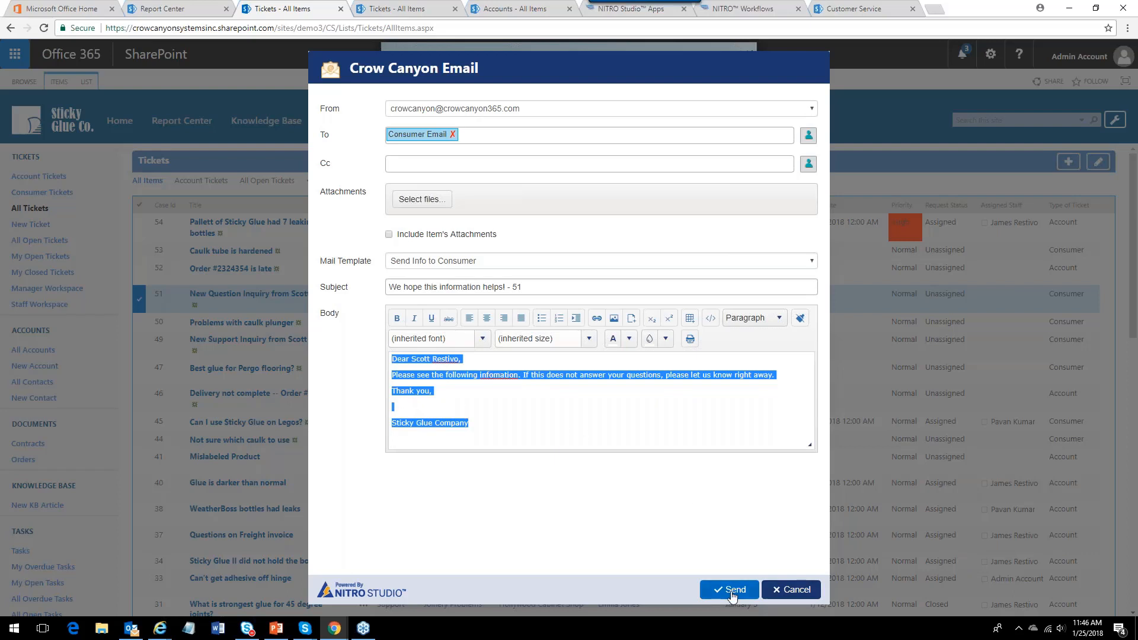
left_click(732, 590)
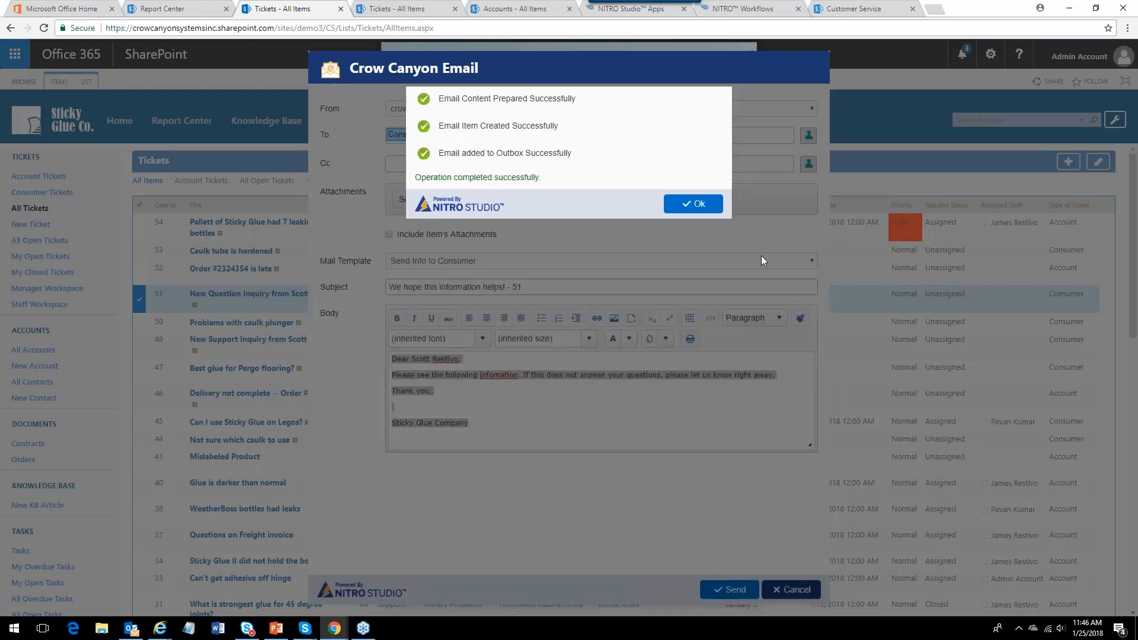
left_click(693, 204)
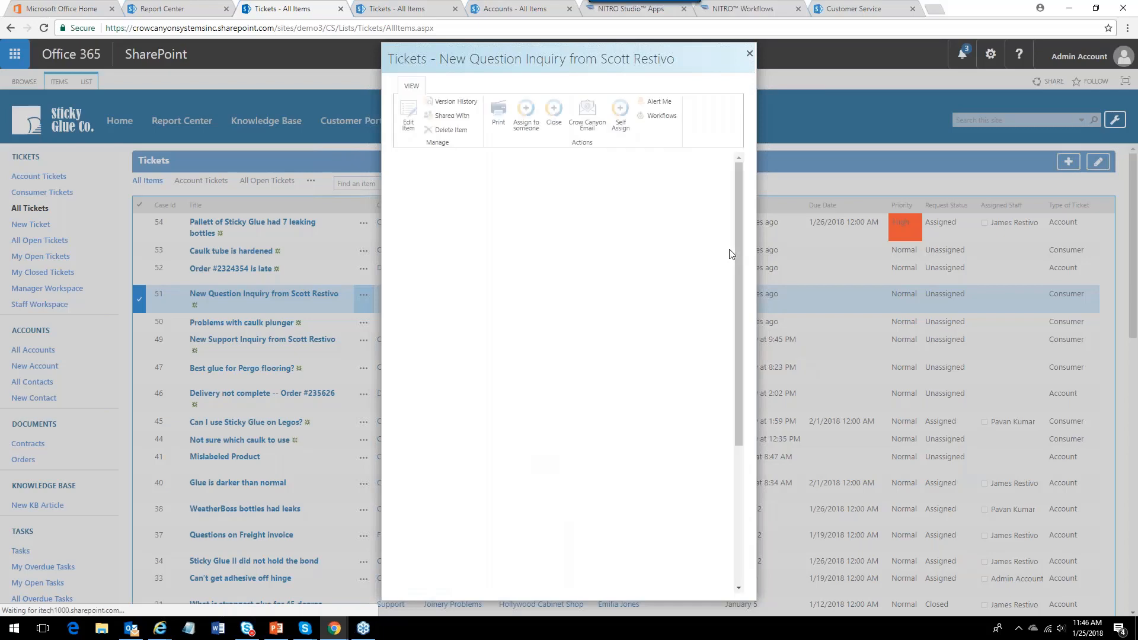
Review the ticket's Related Items email history and close the ticket.
left_click(708, 182)
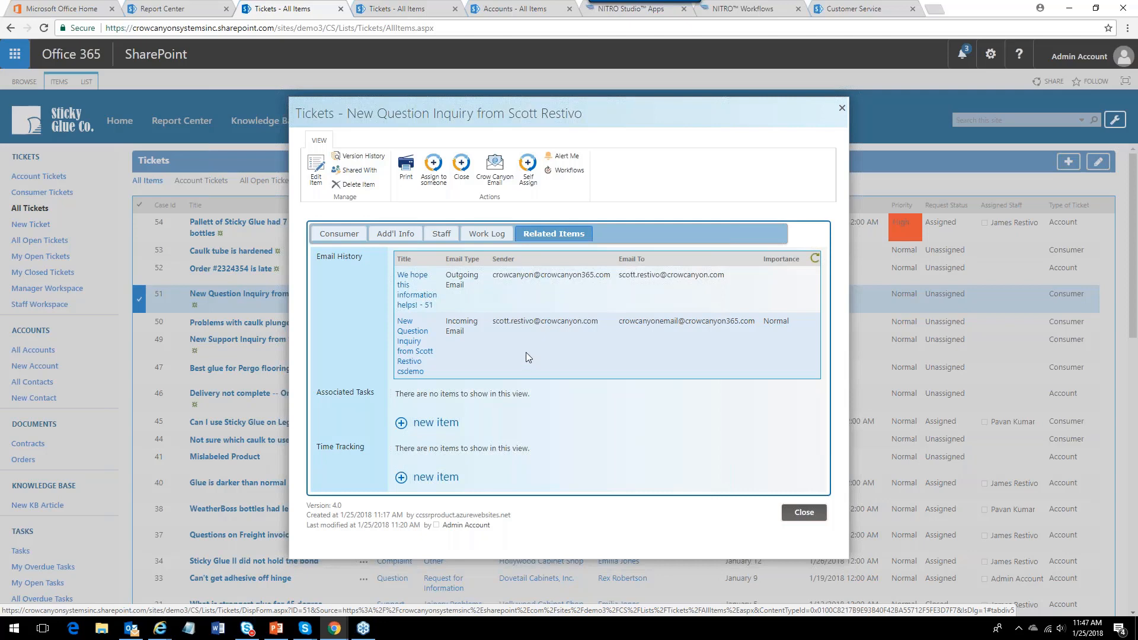
left_click(803, 513)
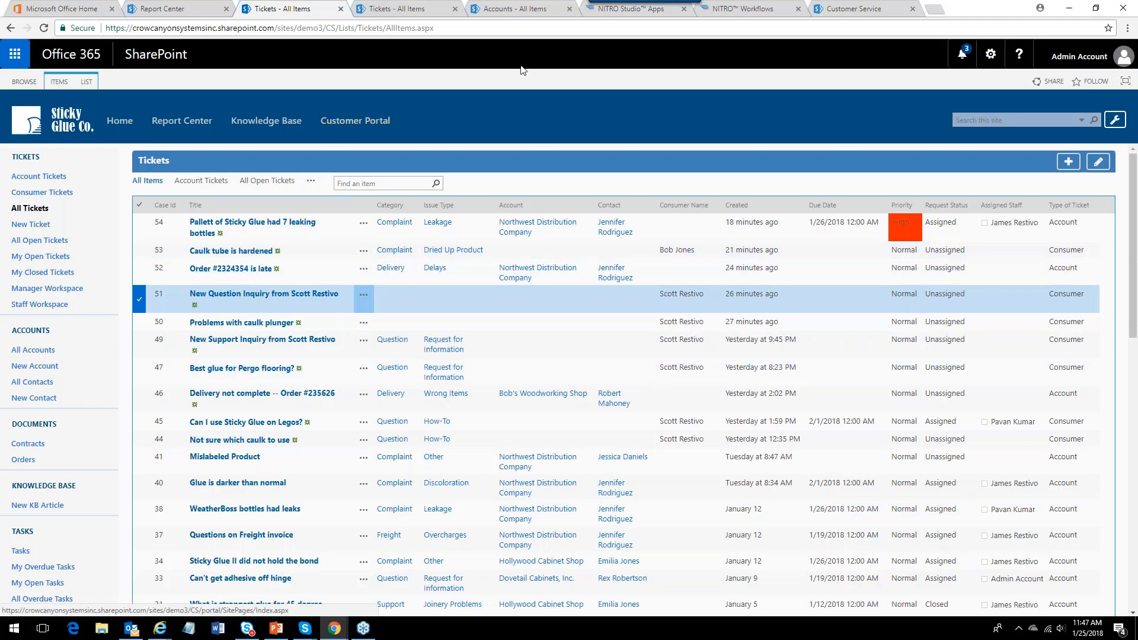
Browse the NITRO Studio apps for the Customer Service site, then return to the tickets list.
left_click(627, 9)
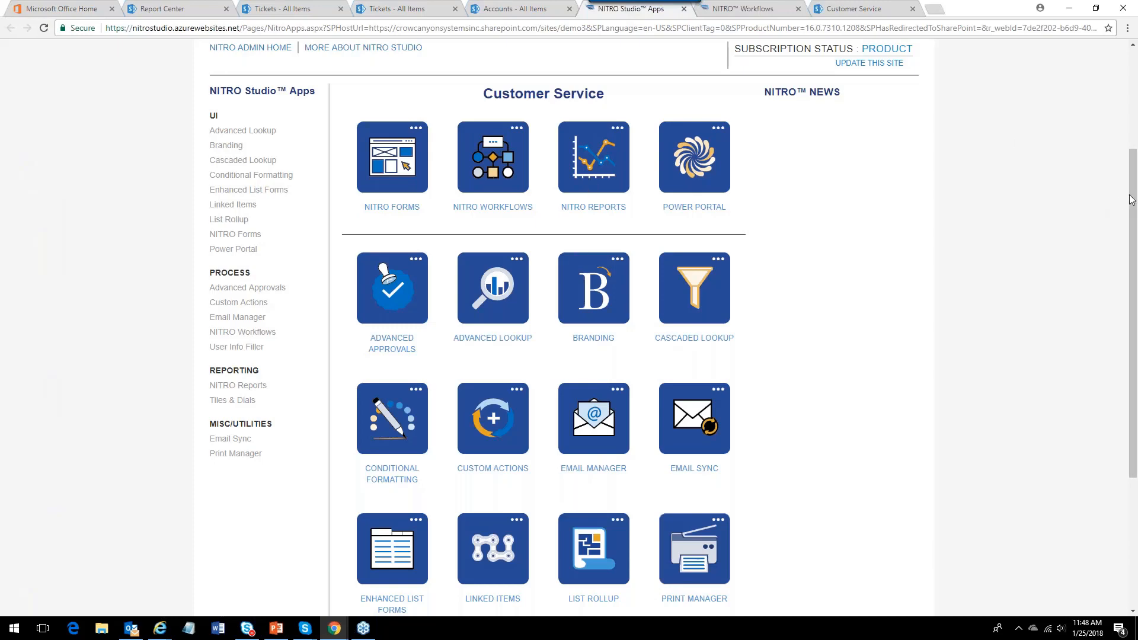
left_click_drag(1131, 165, 1128, 220)
scroll(1130, 165, "up", 3)
scroll(1129, 162, "down", 1)
scroll(556, 208, "down", 2)
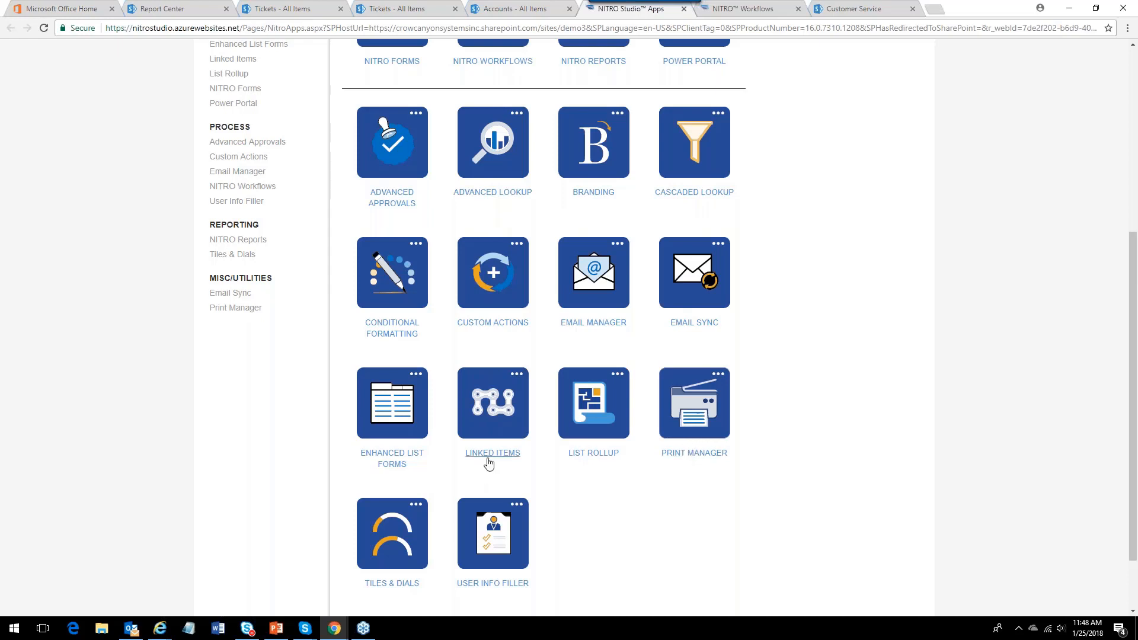
left_click(1132, 77)
left_click(284, 12)
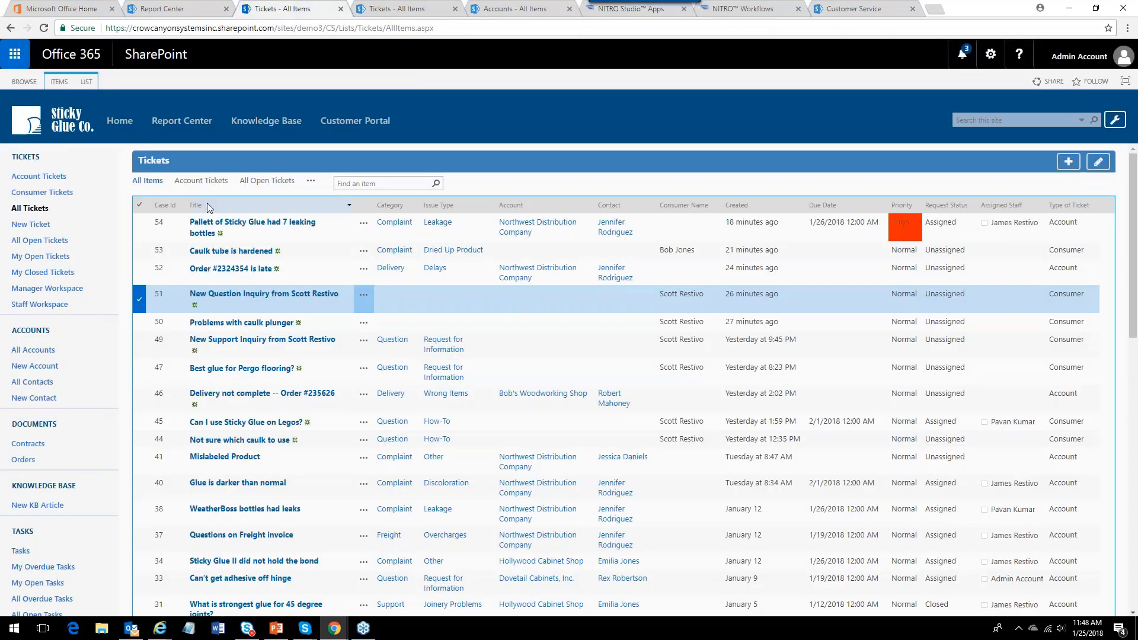
Switch to the PowerPoint presentation and show its final Stay in Touch slide in a restored window.
left_click(276, 628)
scroll(330, 252, "down", 1)
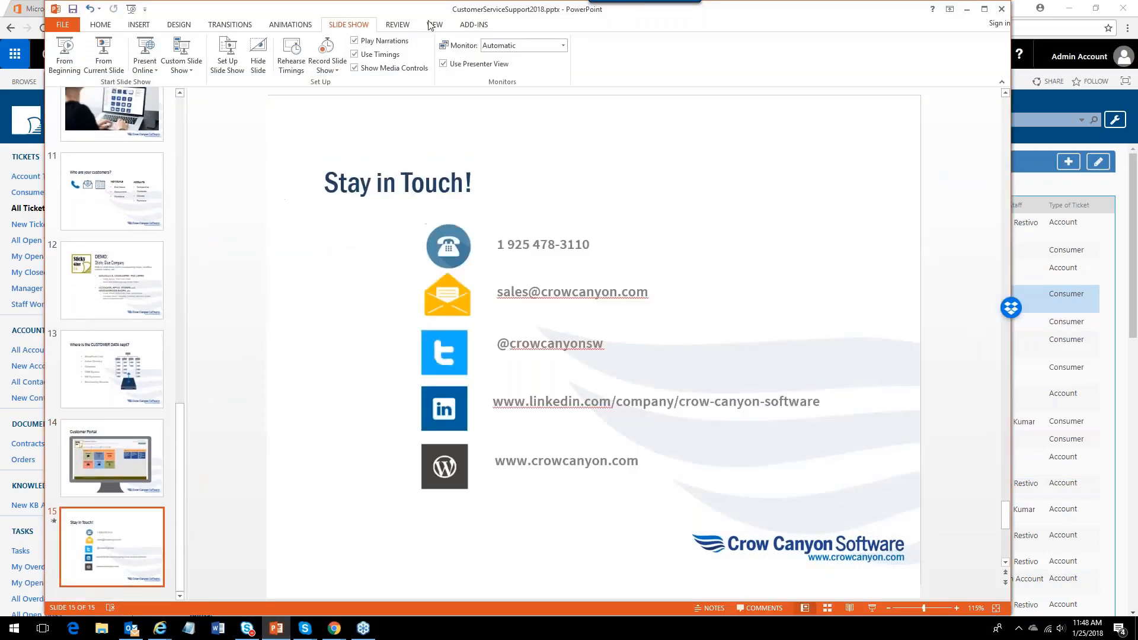
left_click_drag(442, 9, 397, 4)
double_click(373, 4)
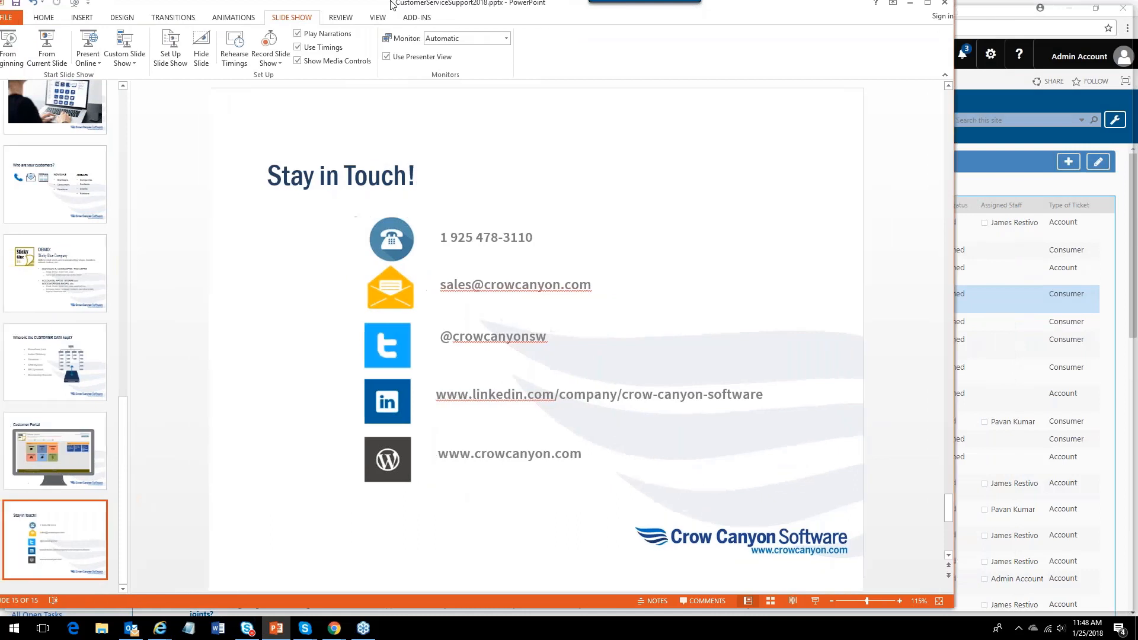